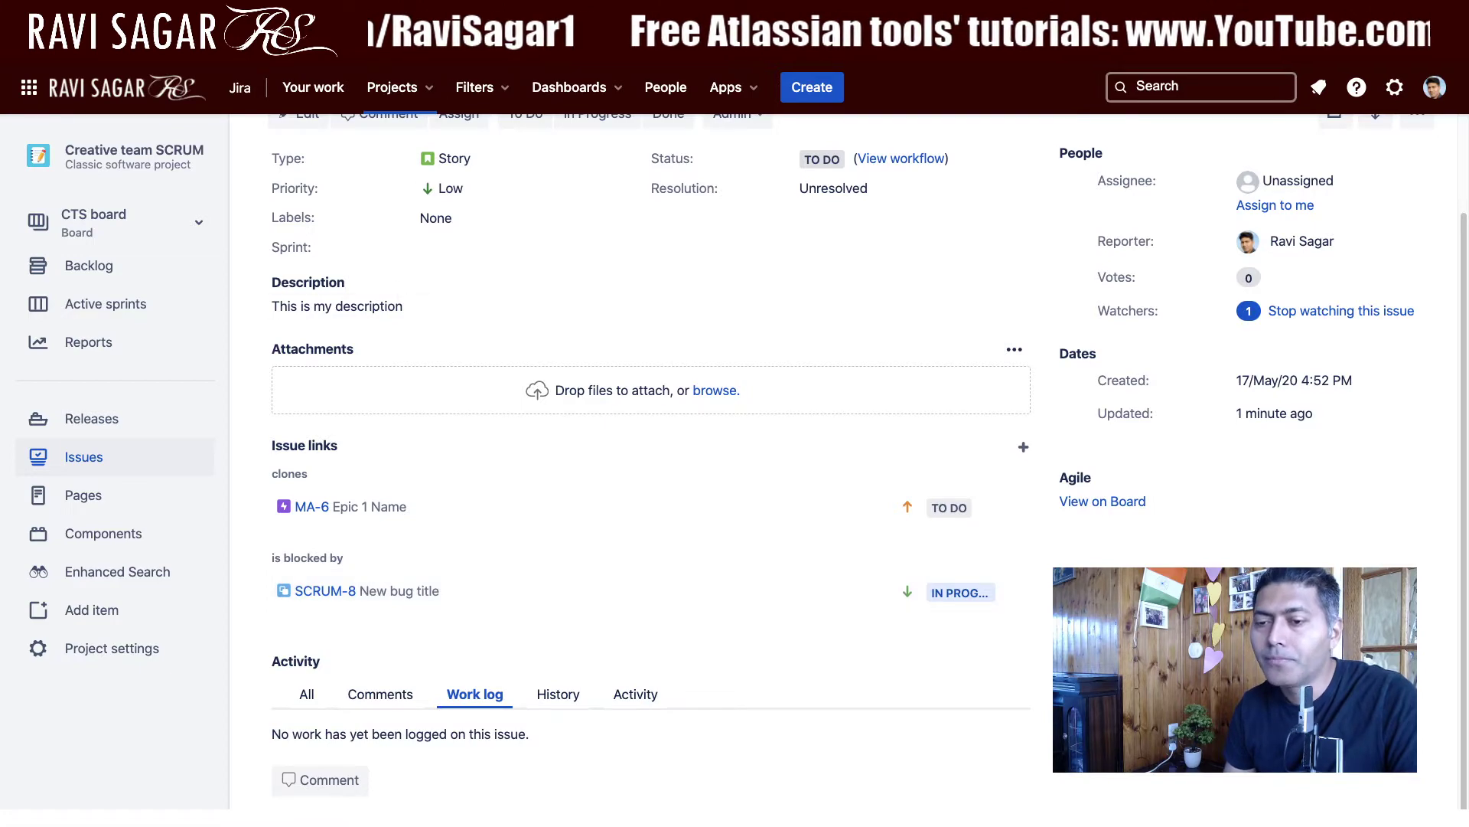
Switch to the API tester and send the getIssue GET request for issue cts-12
key(ctrl+Tab)
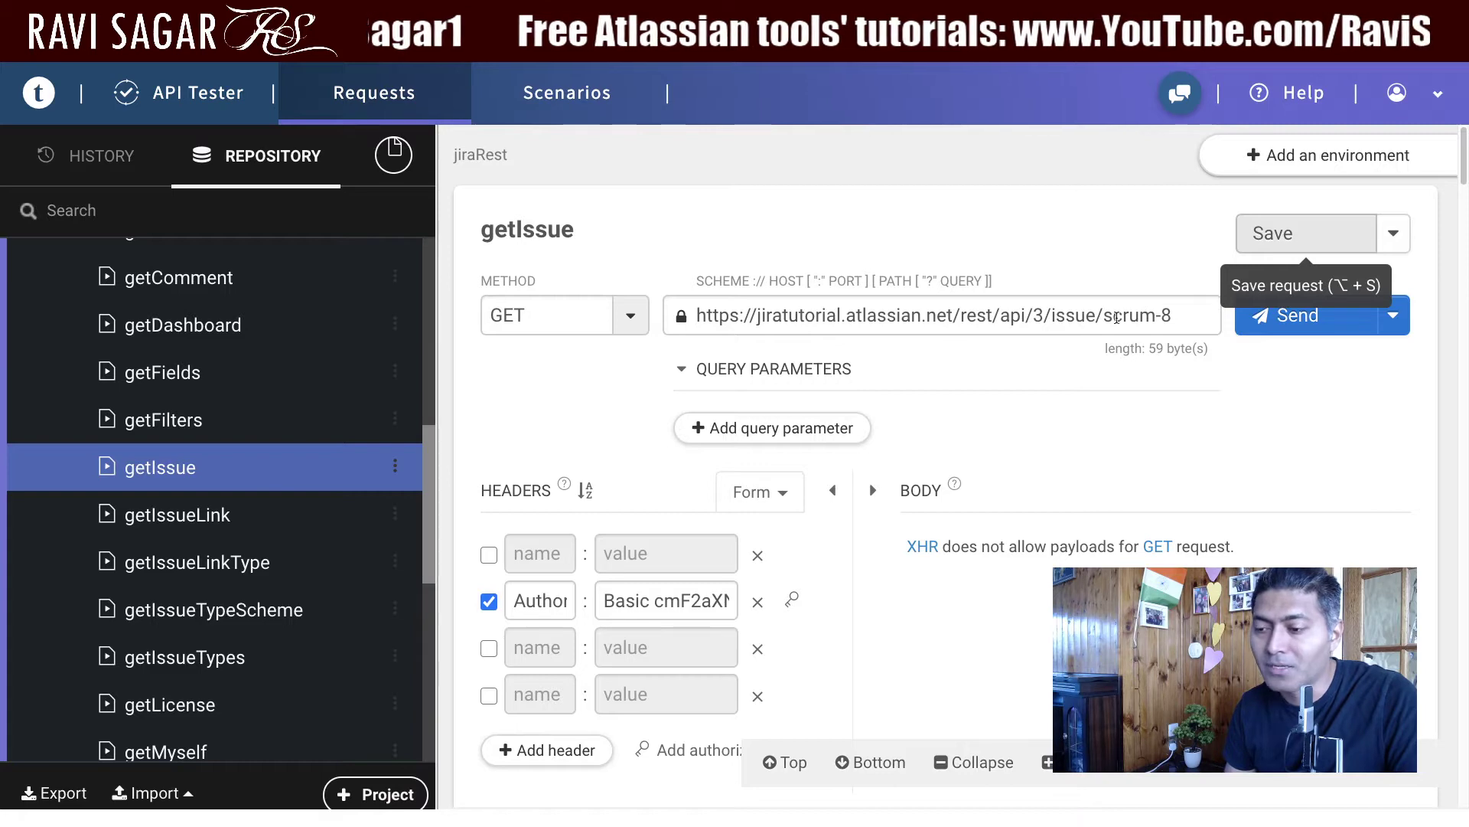
drag(1105, 316, 1178, 316)
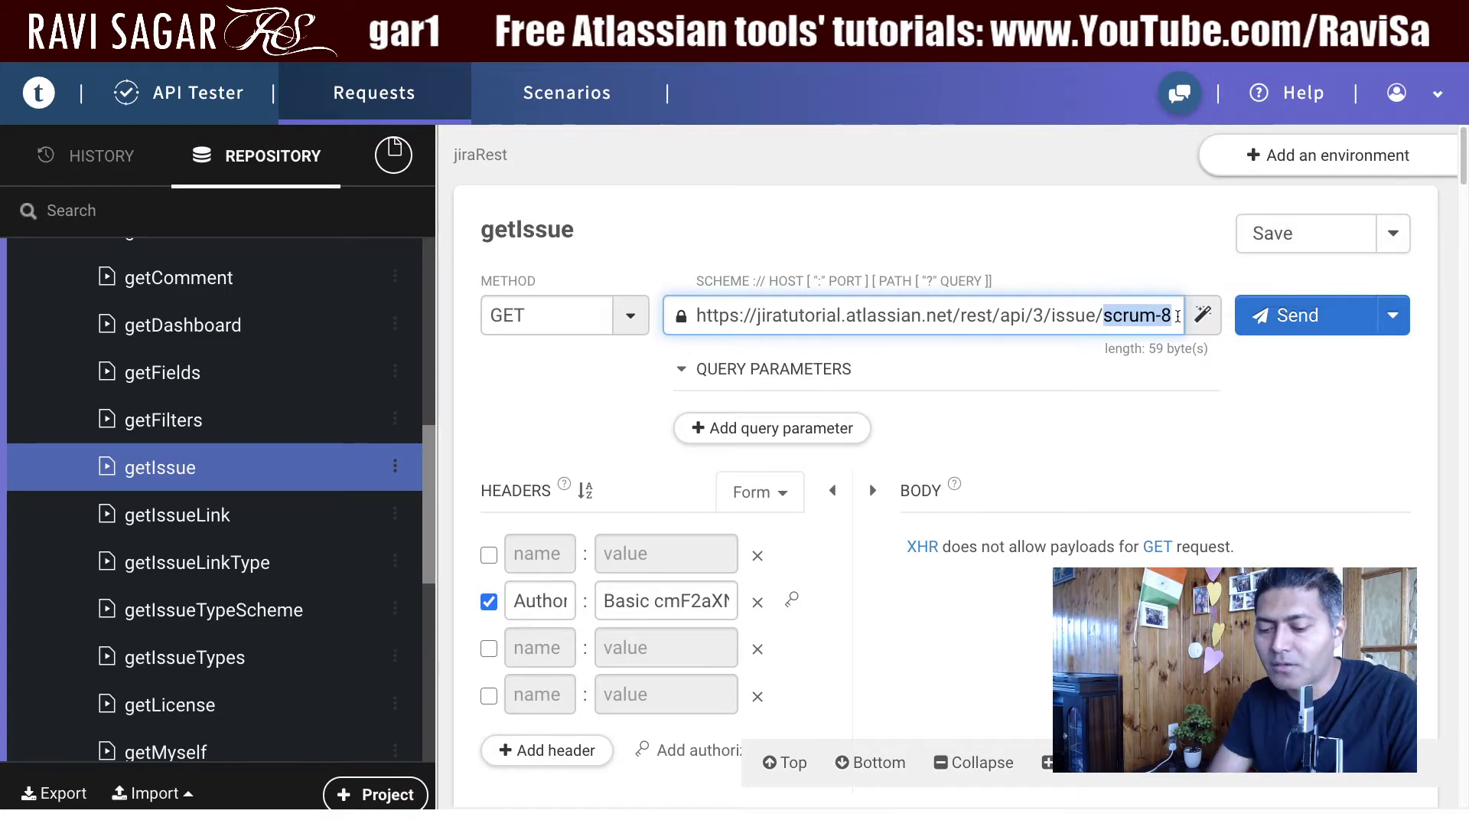
text(cts-12)
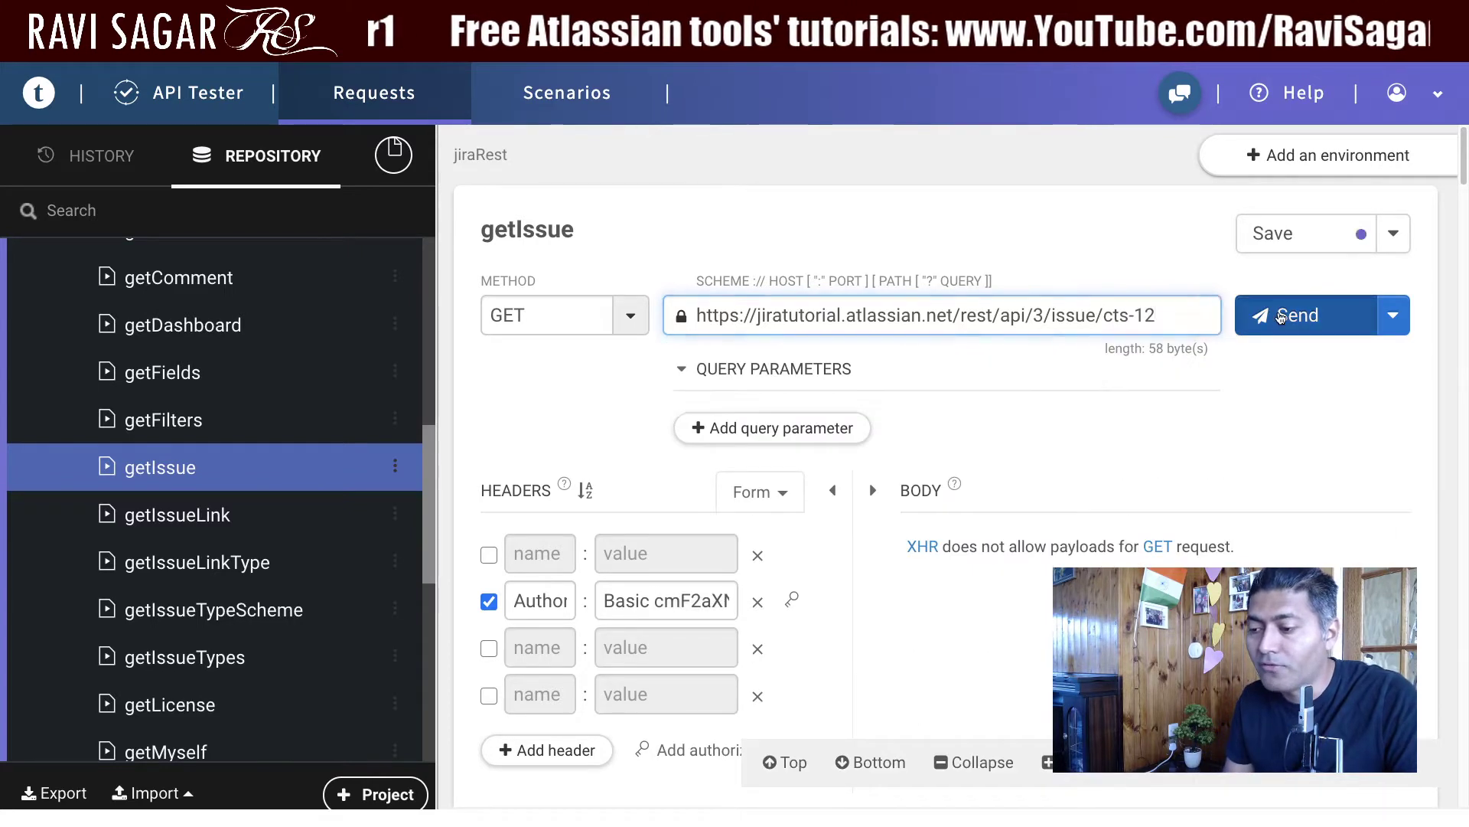
click(1279, 316)
Locate the issuelinks array in the response body and expand its first link entry
scroll(1074, 395, down, 3)
scroll(1074, 394, down, 10)
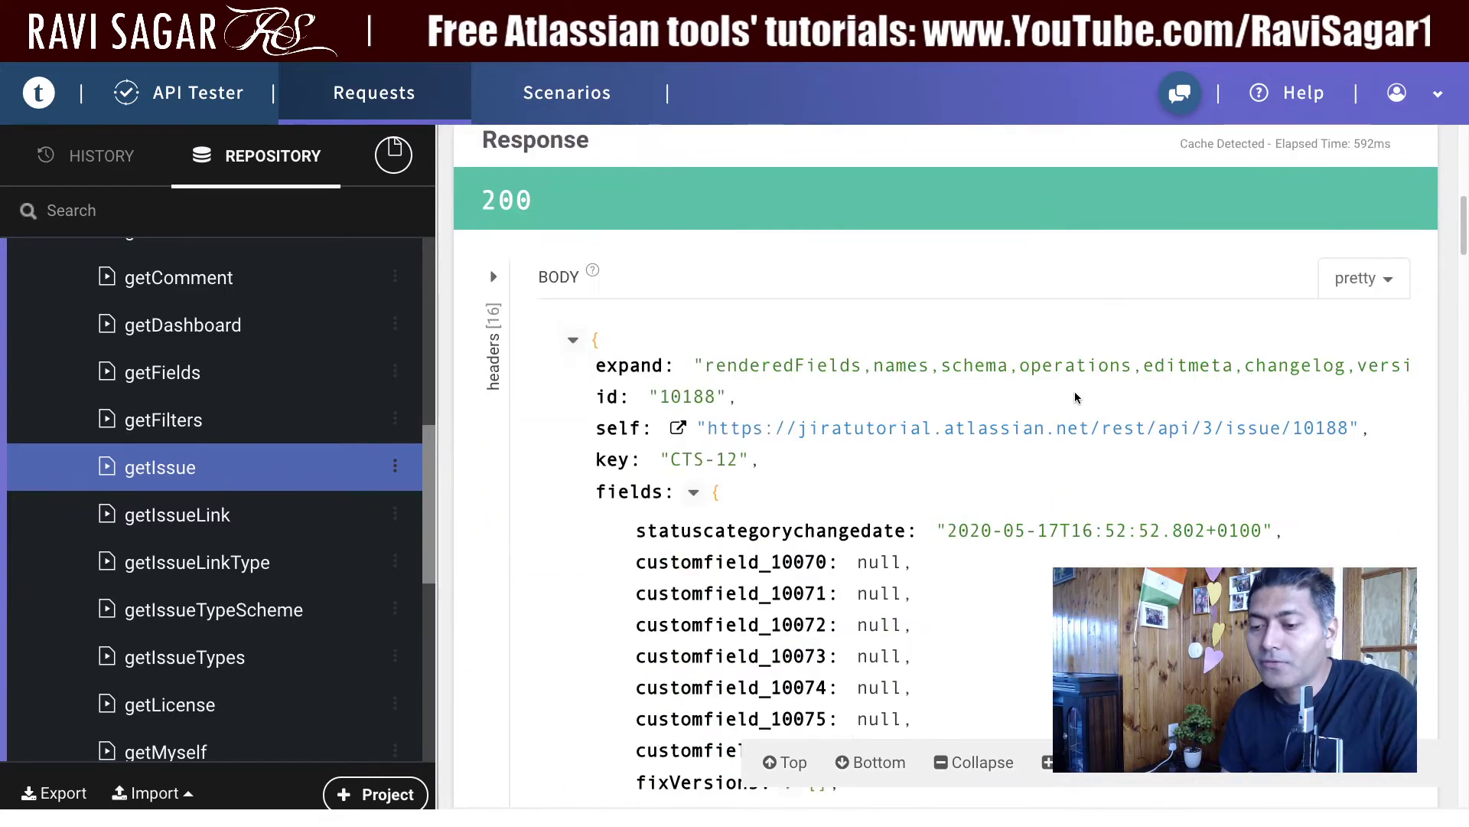
scroll(1074, 397, down, 6)
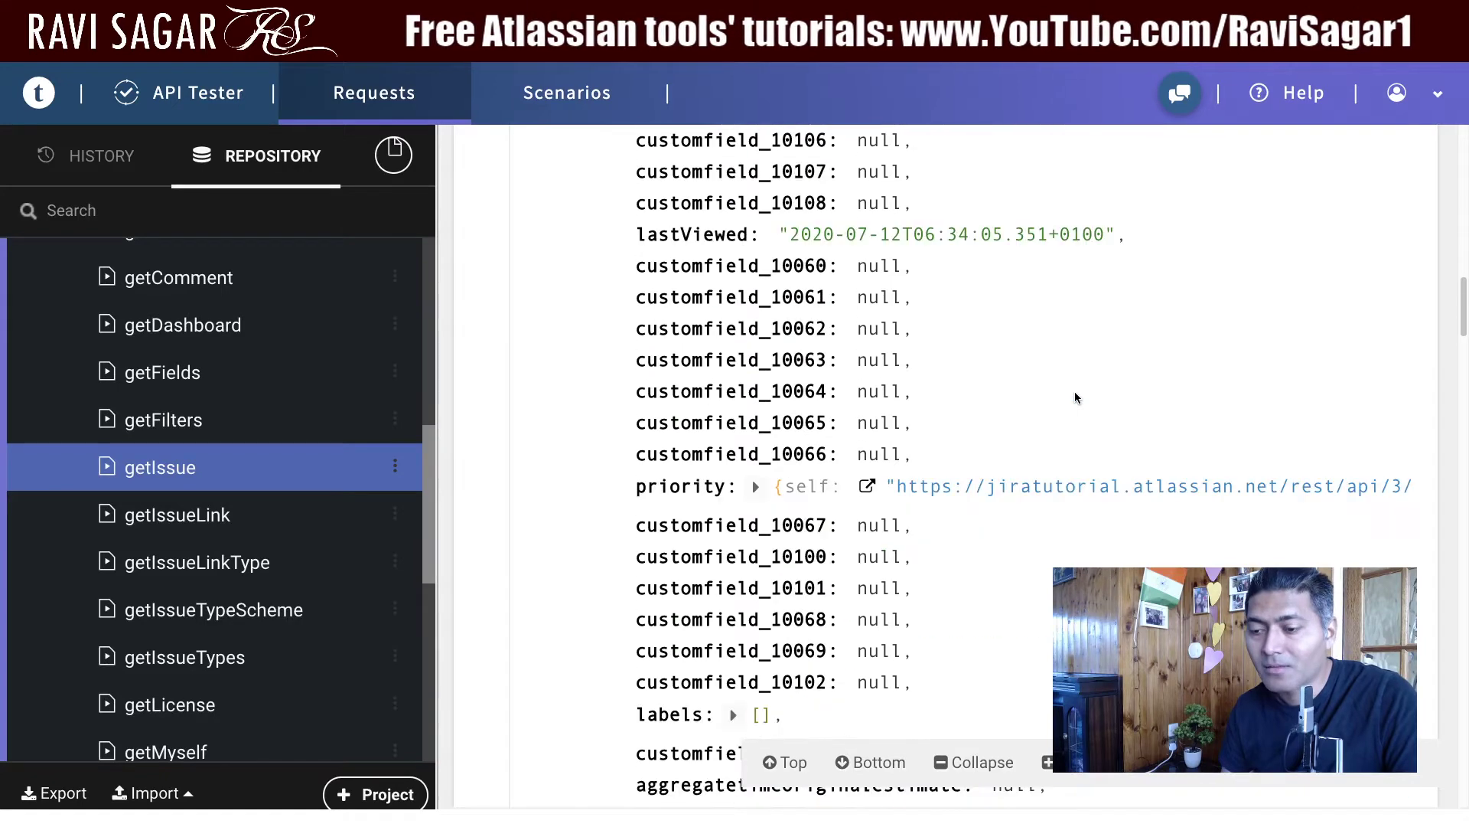
scroll(1074, 397, down, 4)
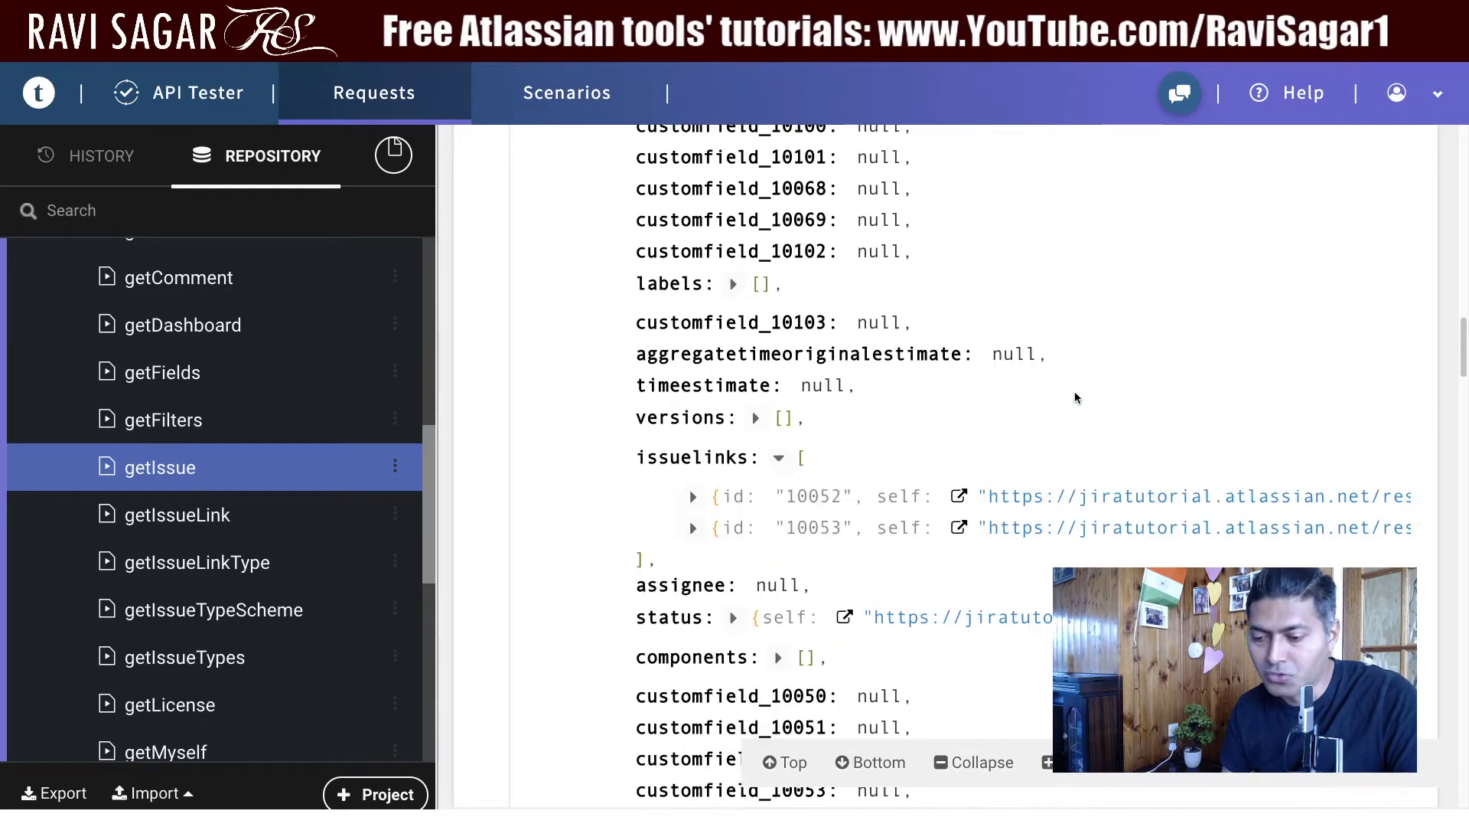
scroll(1074, 398, down, 3)
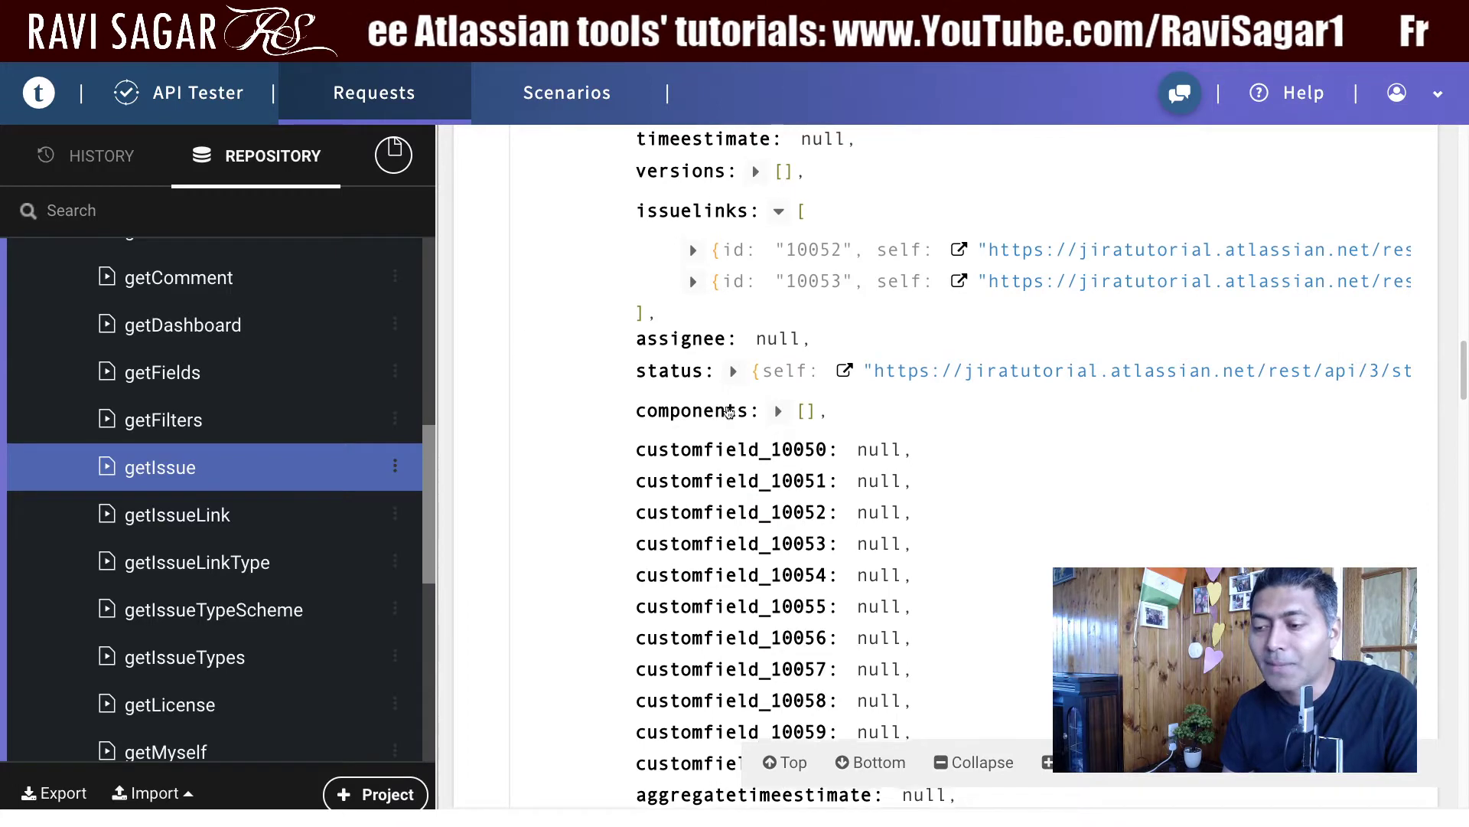
scroll(677, 410, up, 1)
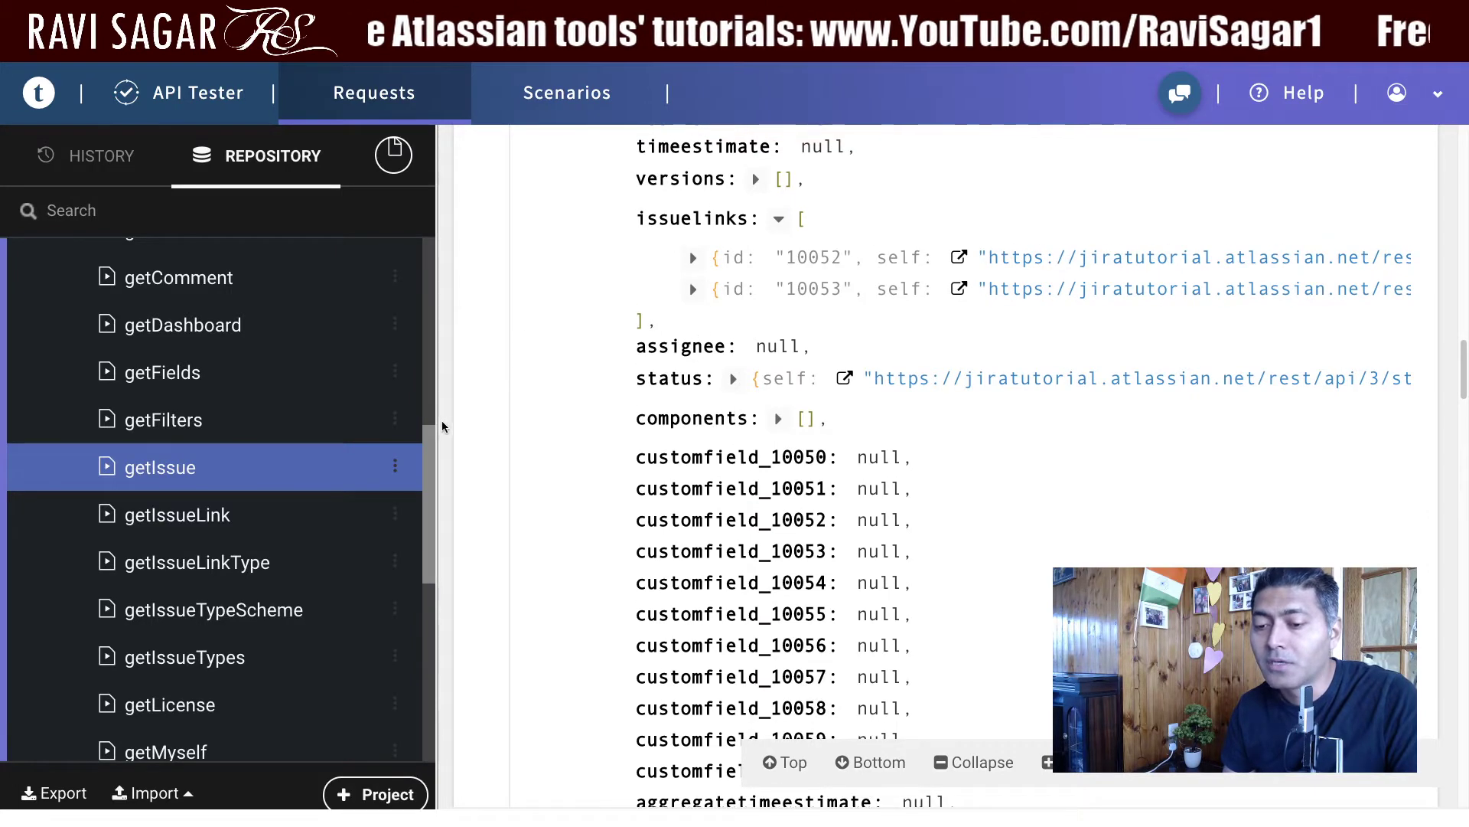
click(694, 258)
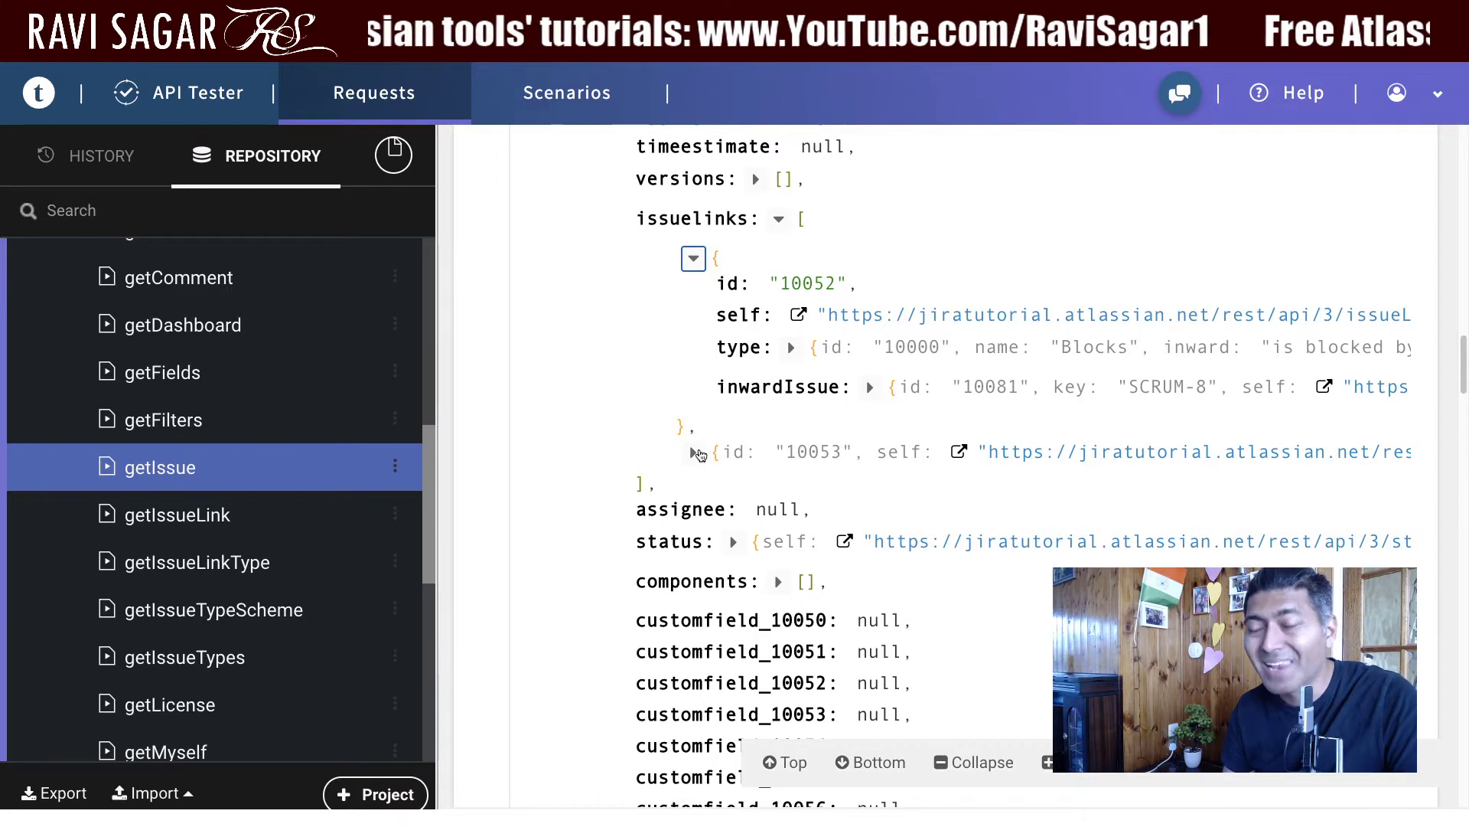
scroll(701, 455, down, 1)
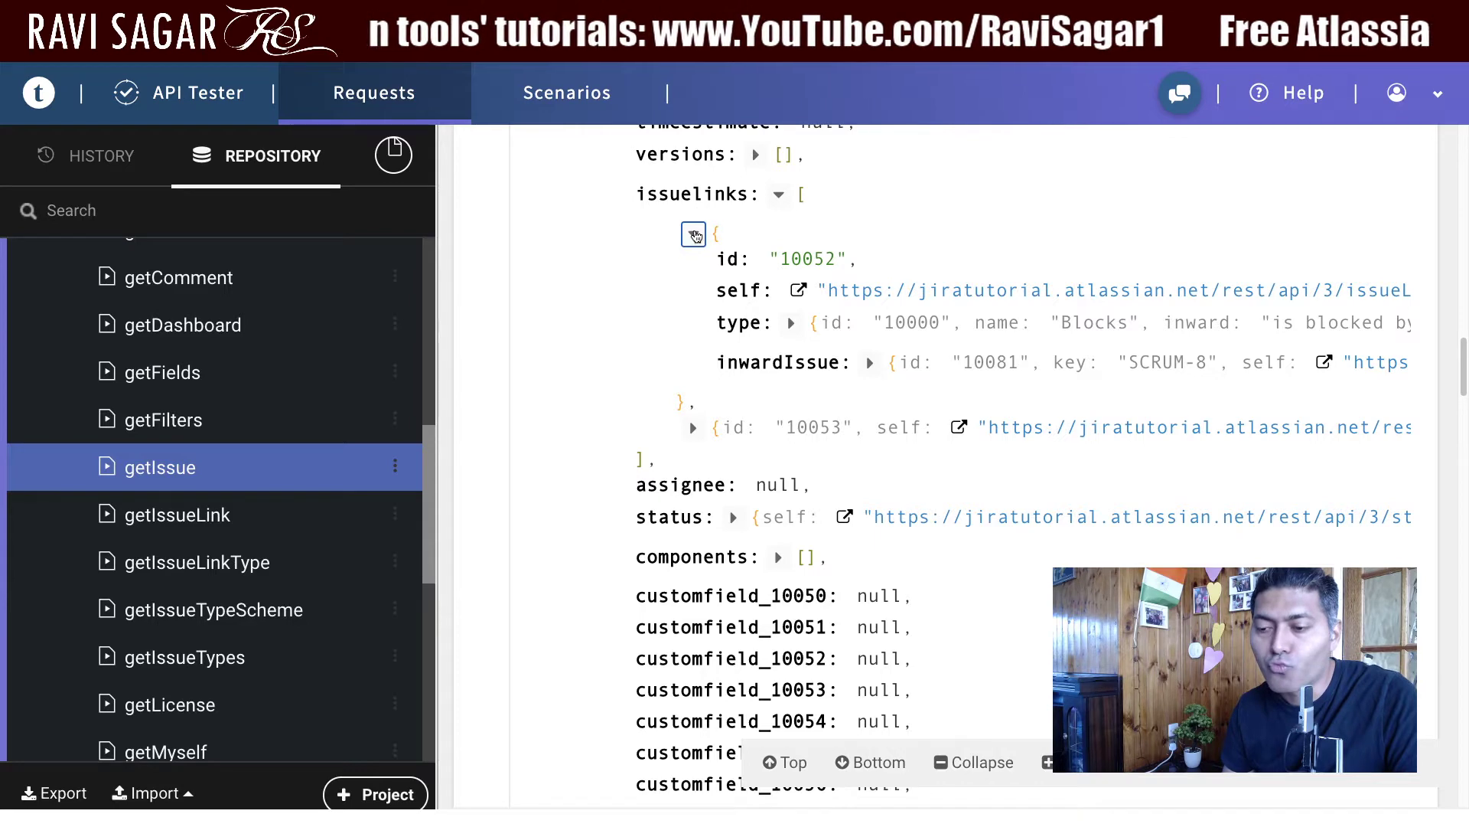
click(694, 234)
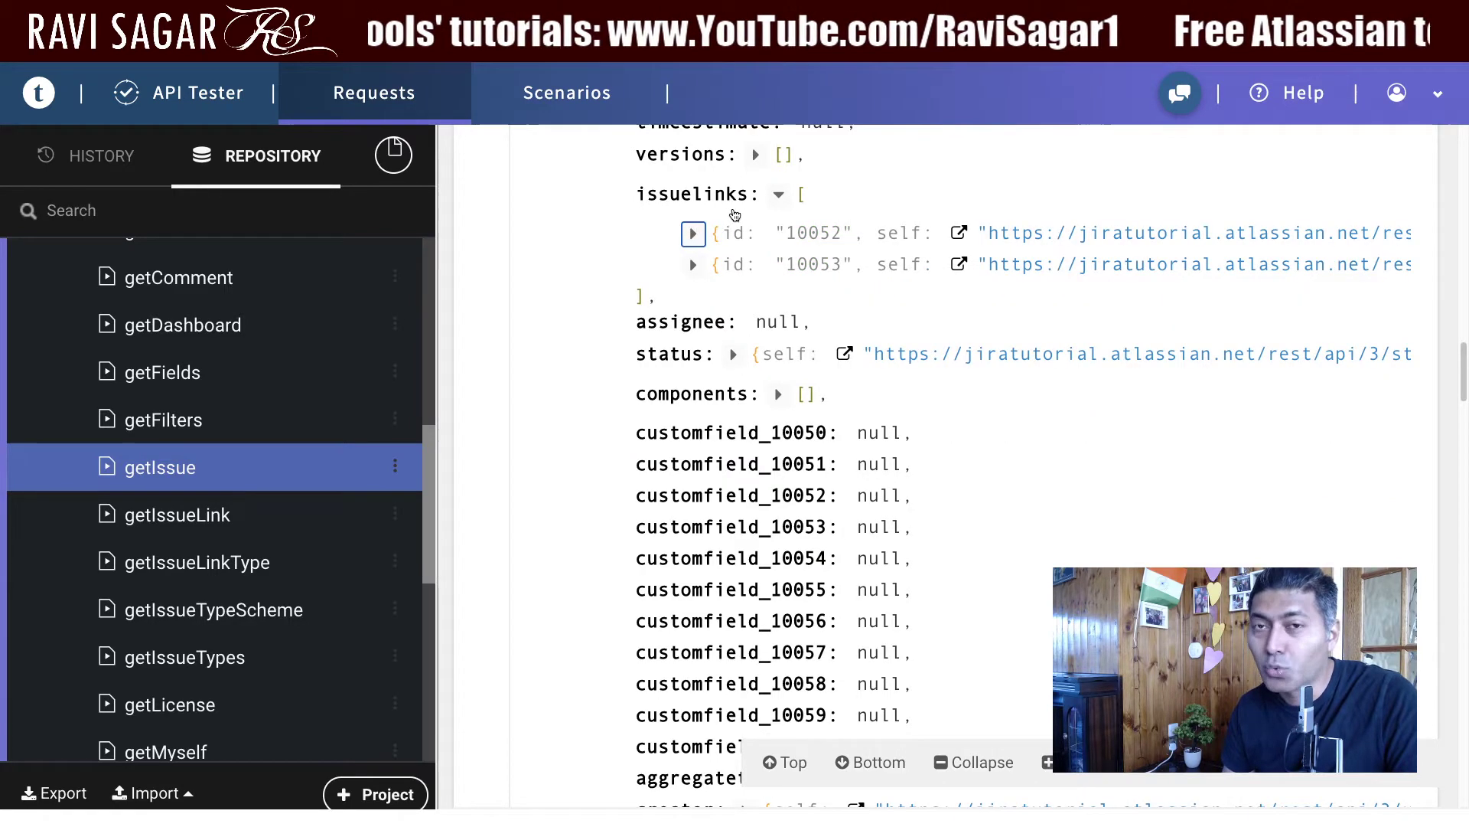
click(693, 234)
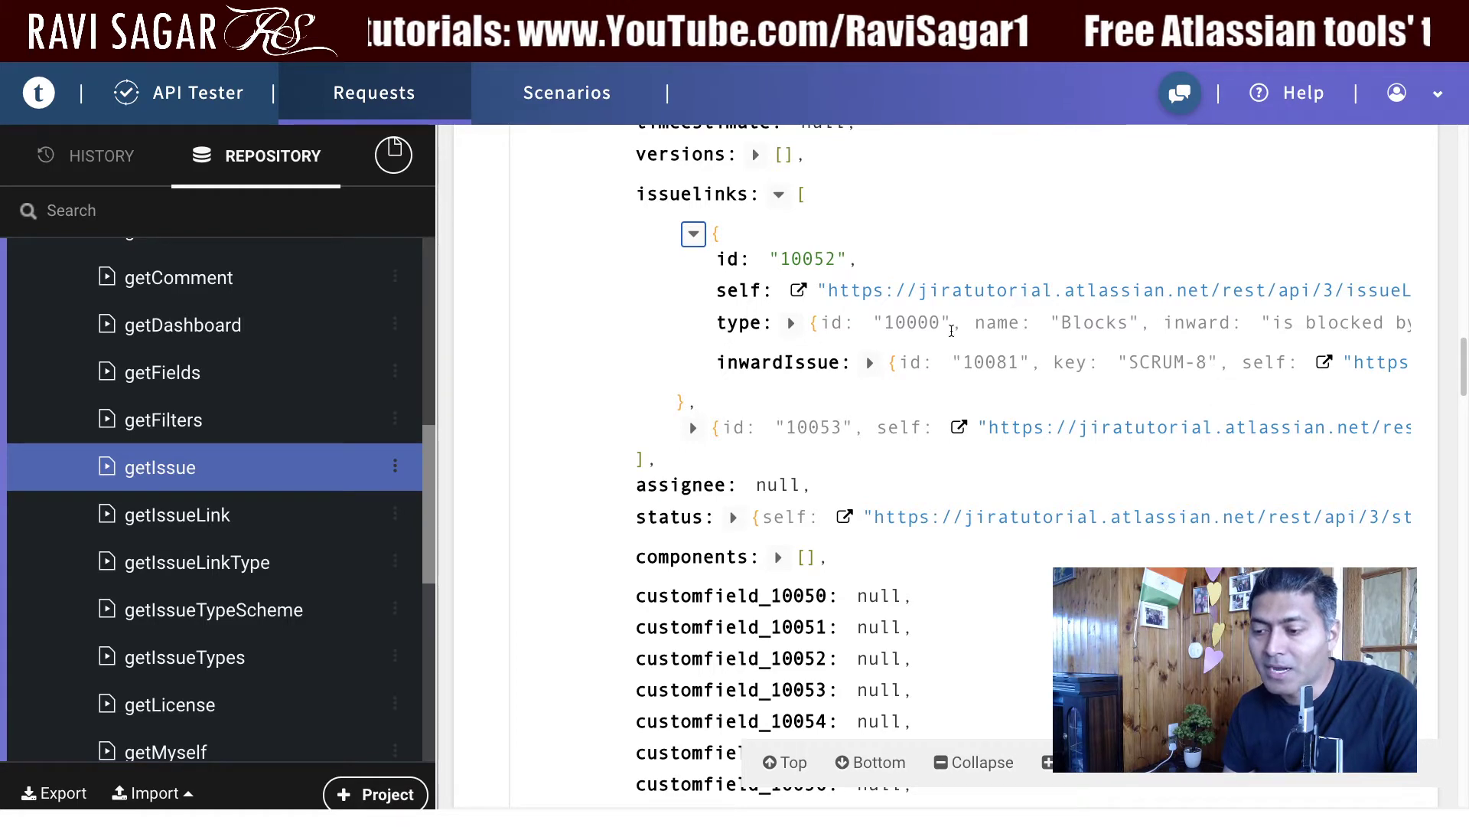
Highlight the first link's inward issue key, expand its type object and highlight the type name
drag(1202, 362, 1131, 362)
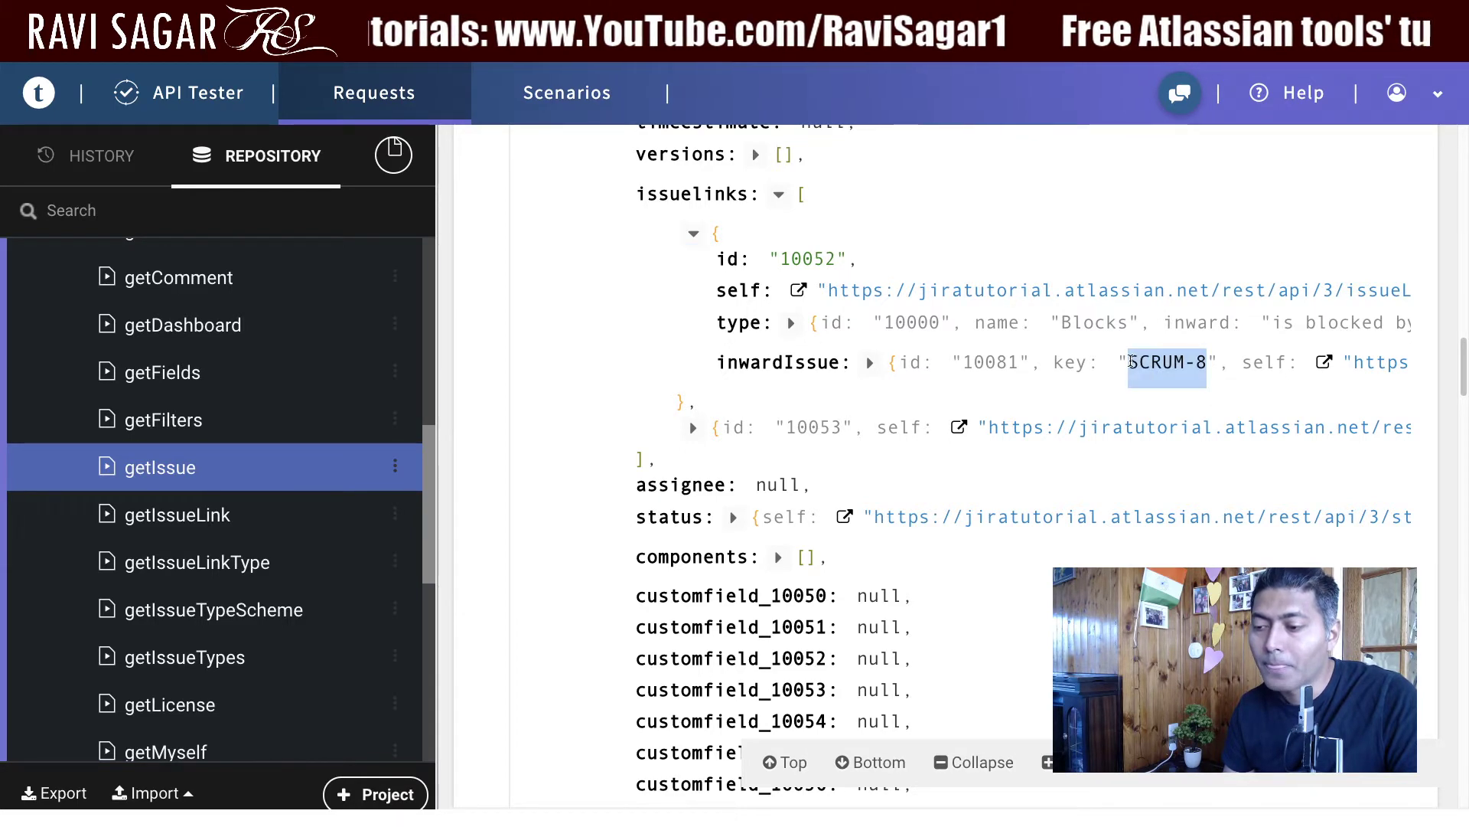
click(792, 325)
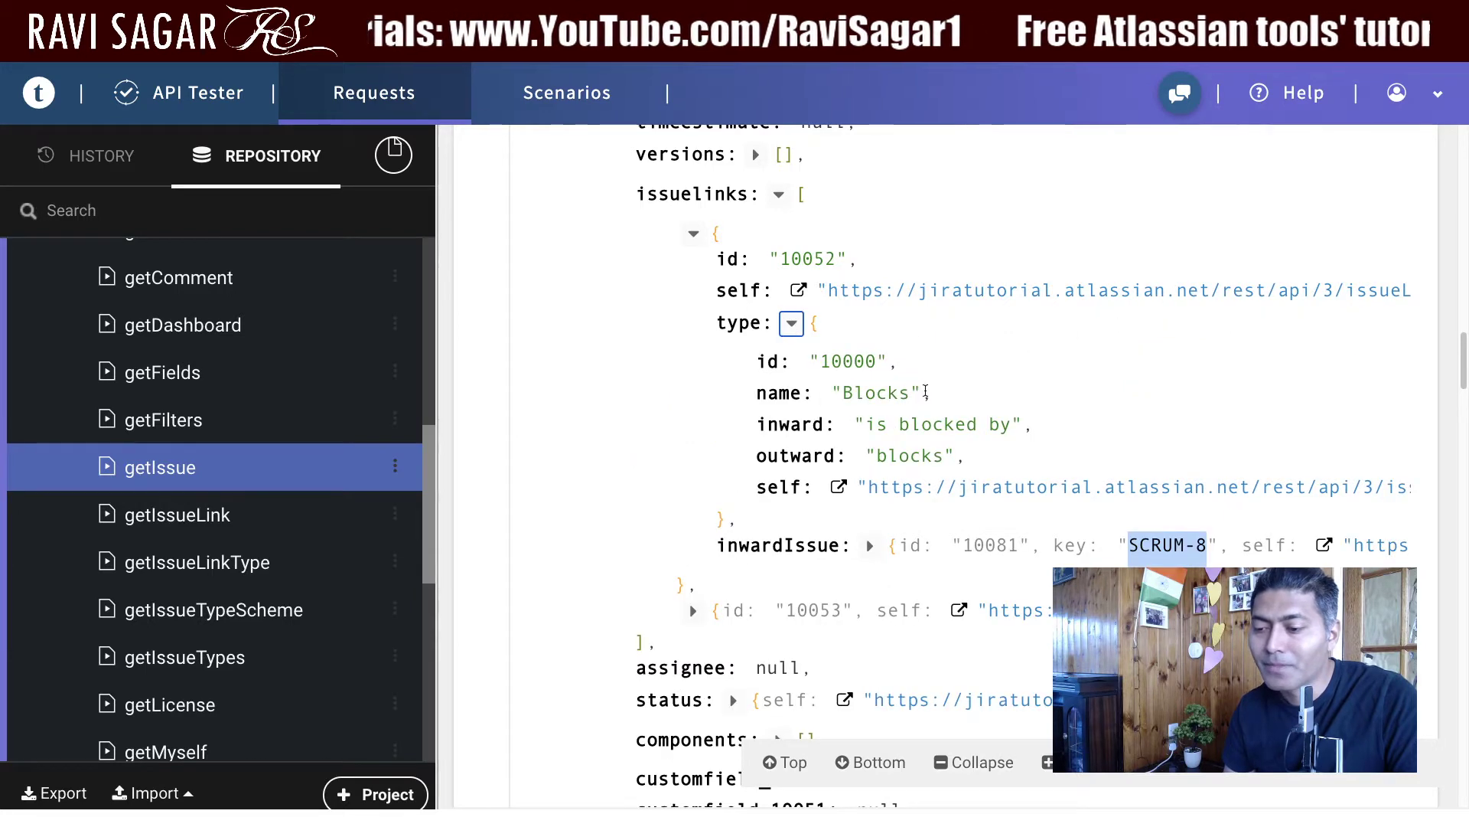
drag(928, 395, 823, 391)
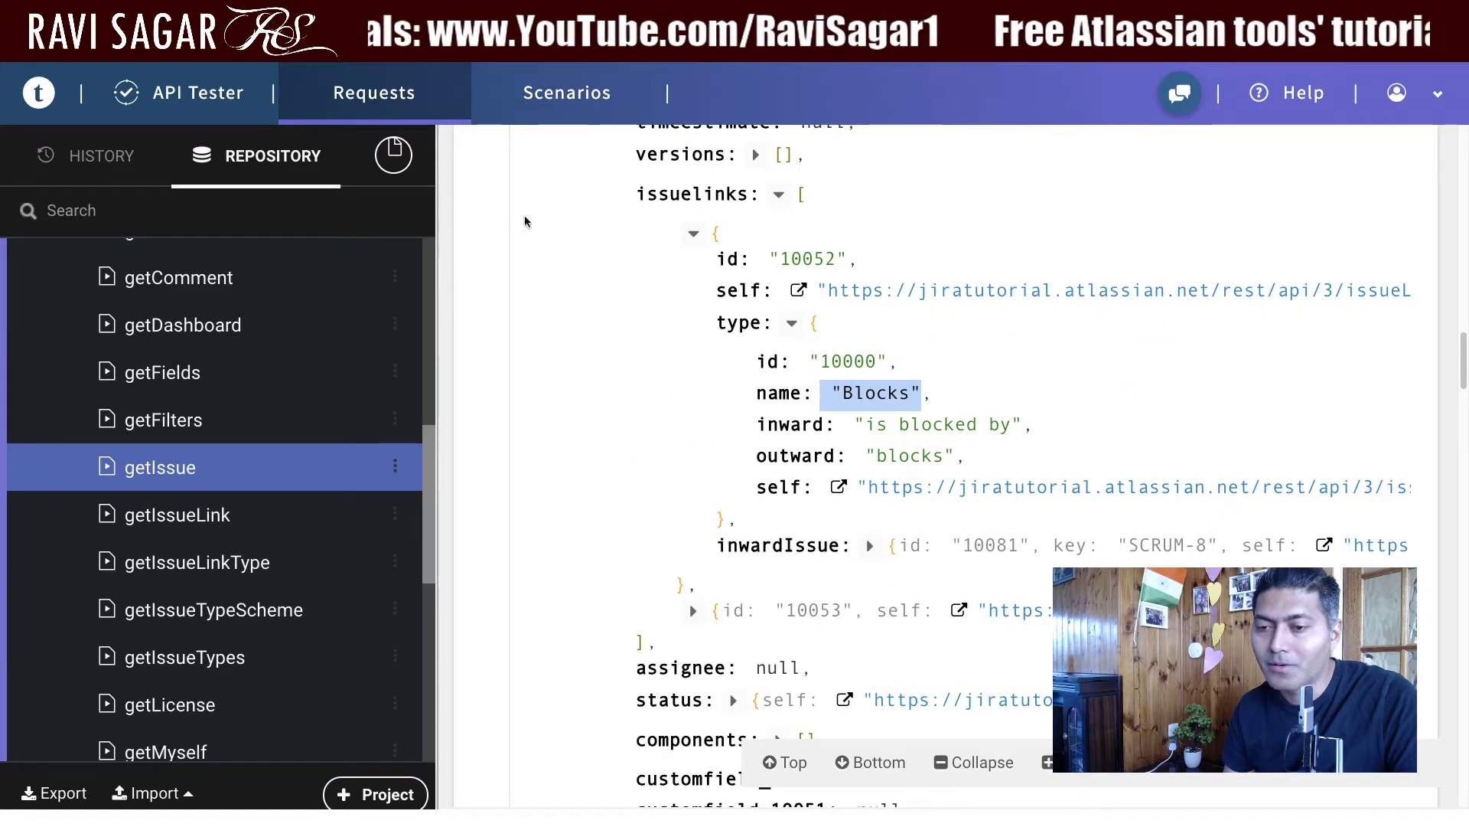
Switch to the Jira issue CTS-12 and review its summary and issue links section
key(ctrl+Tab)
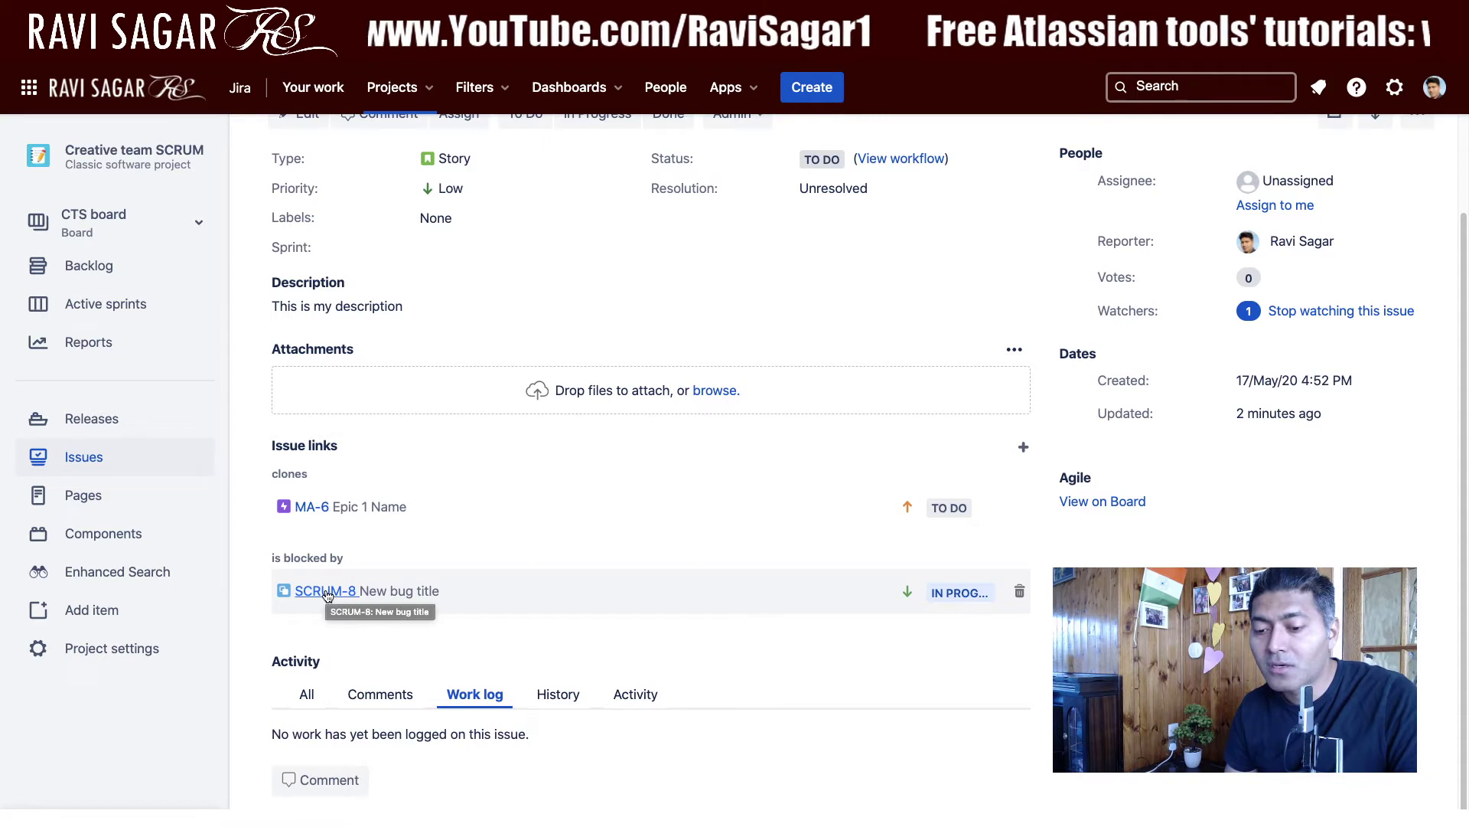
scroll(327, 595, up, 3)
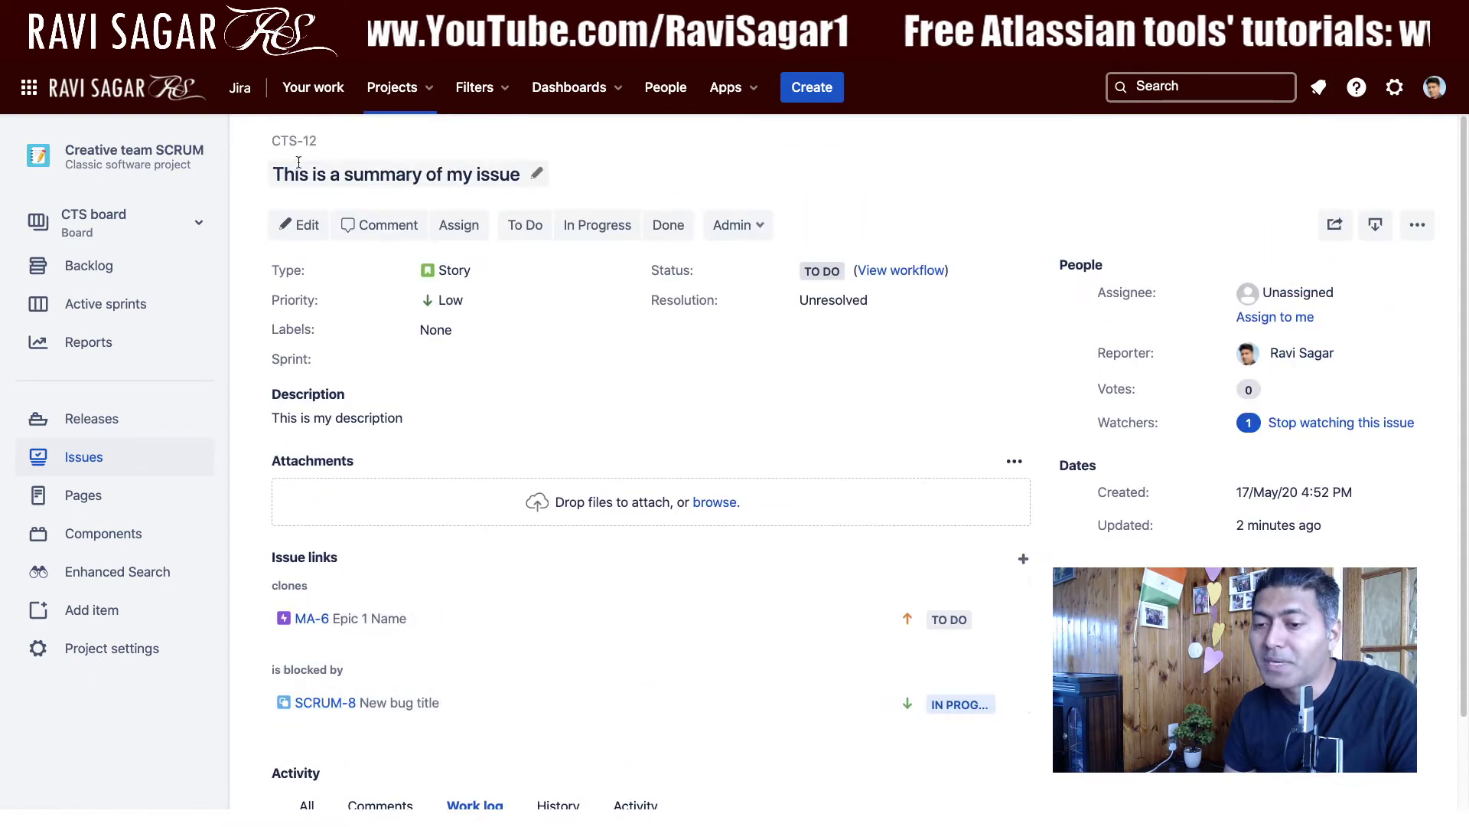
scroll(416, 257, down, 3)
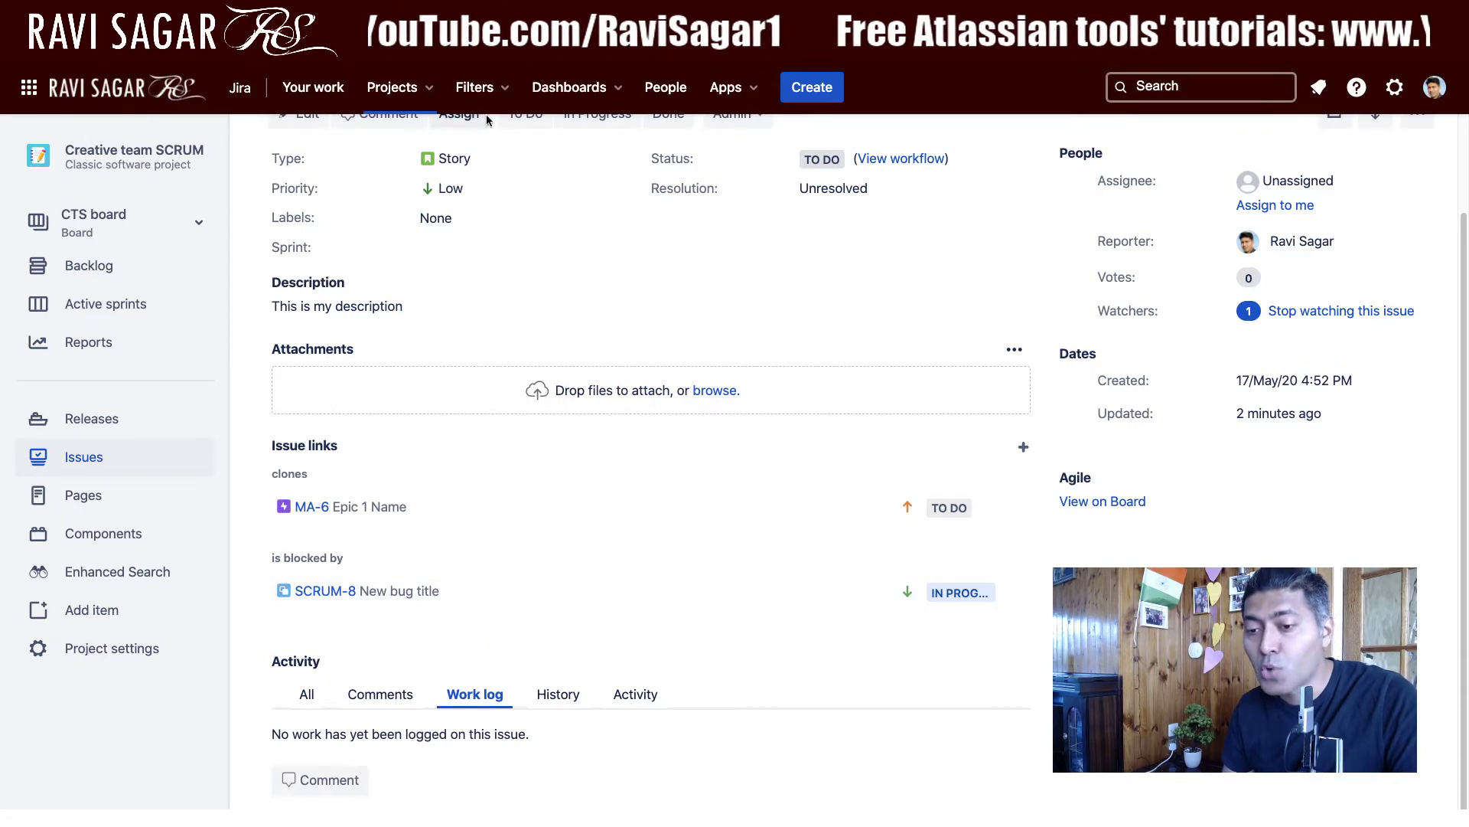
Back in the API tester, highlight the first link type's inward description and expand its inwardIssue object
key(ctrl+Tab)
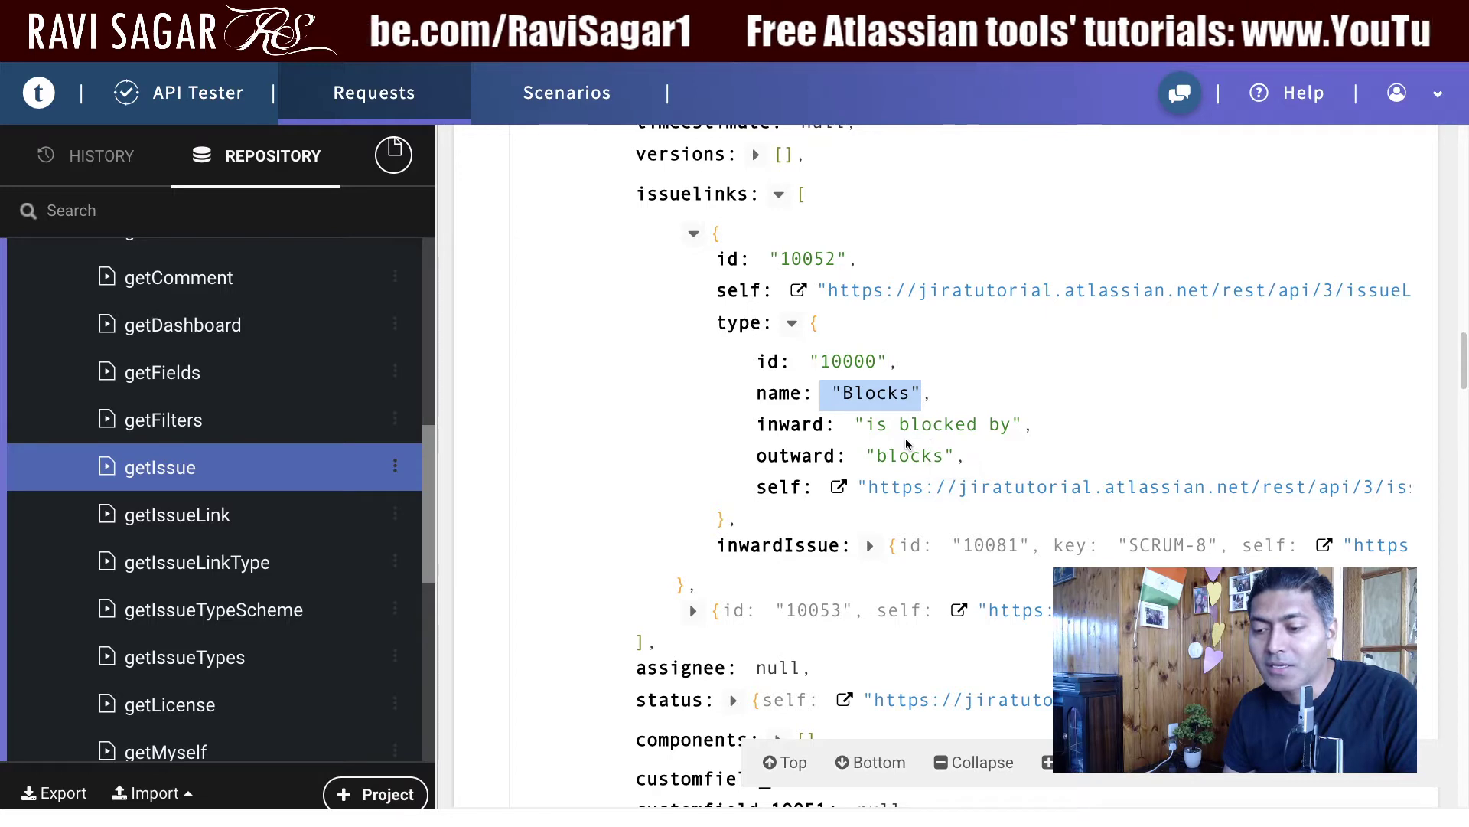
click(1022, 426)
drag(1023, 427, 867, 425)
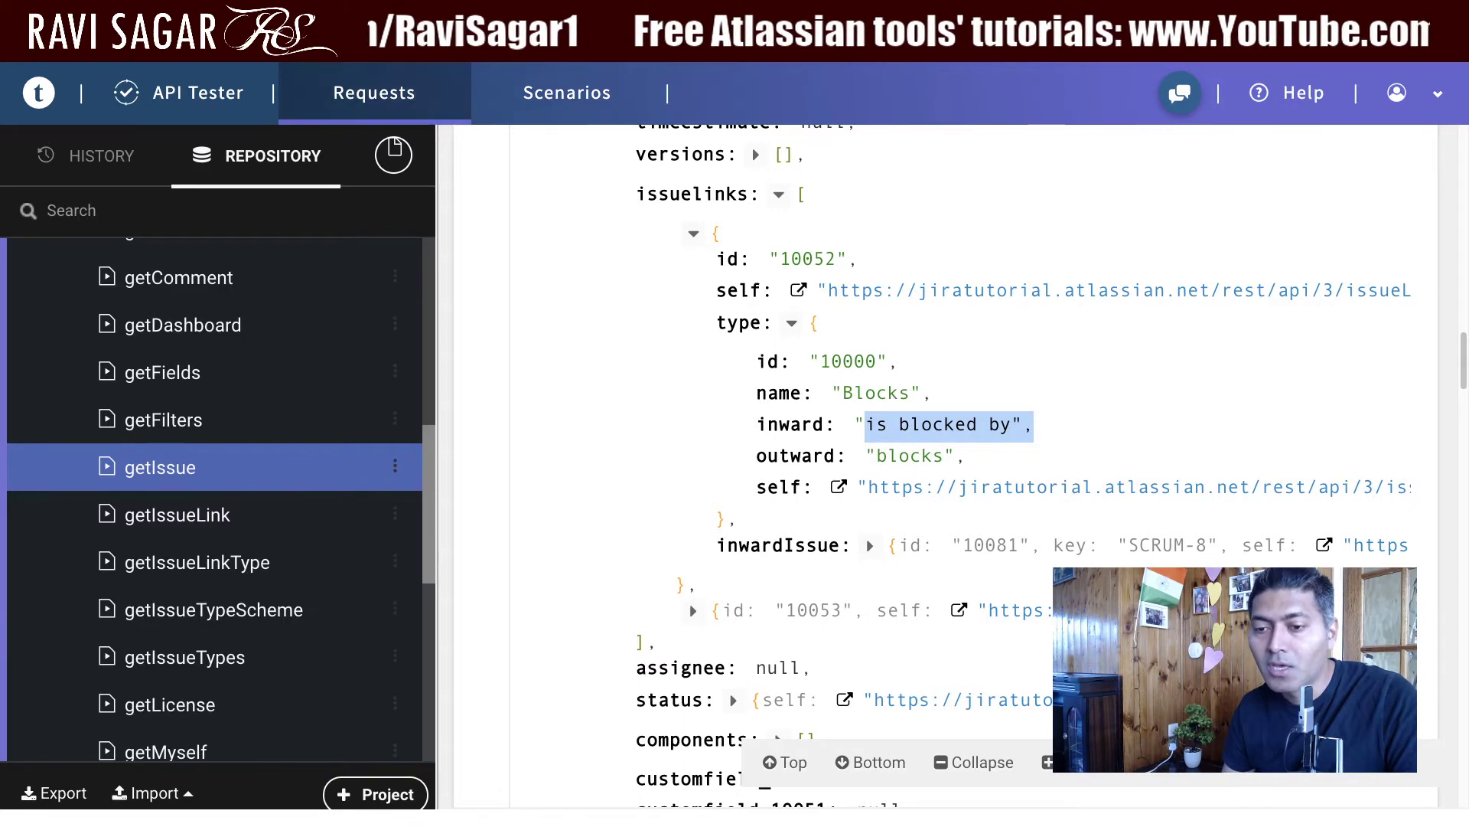
click(306, 30)
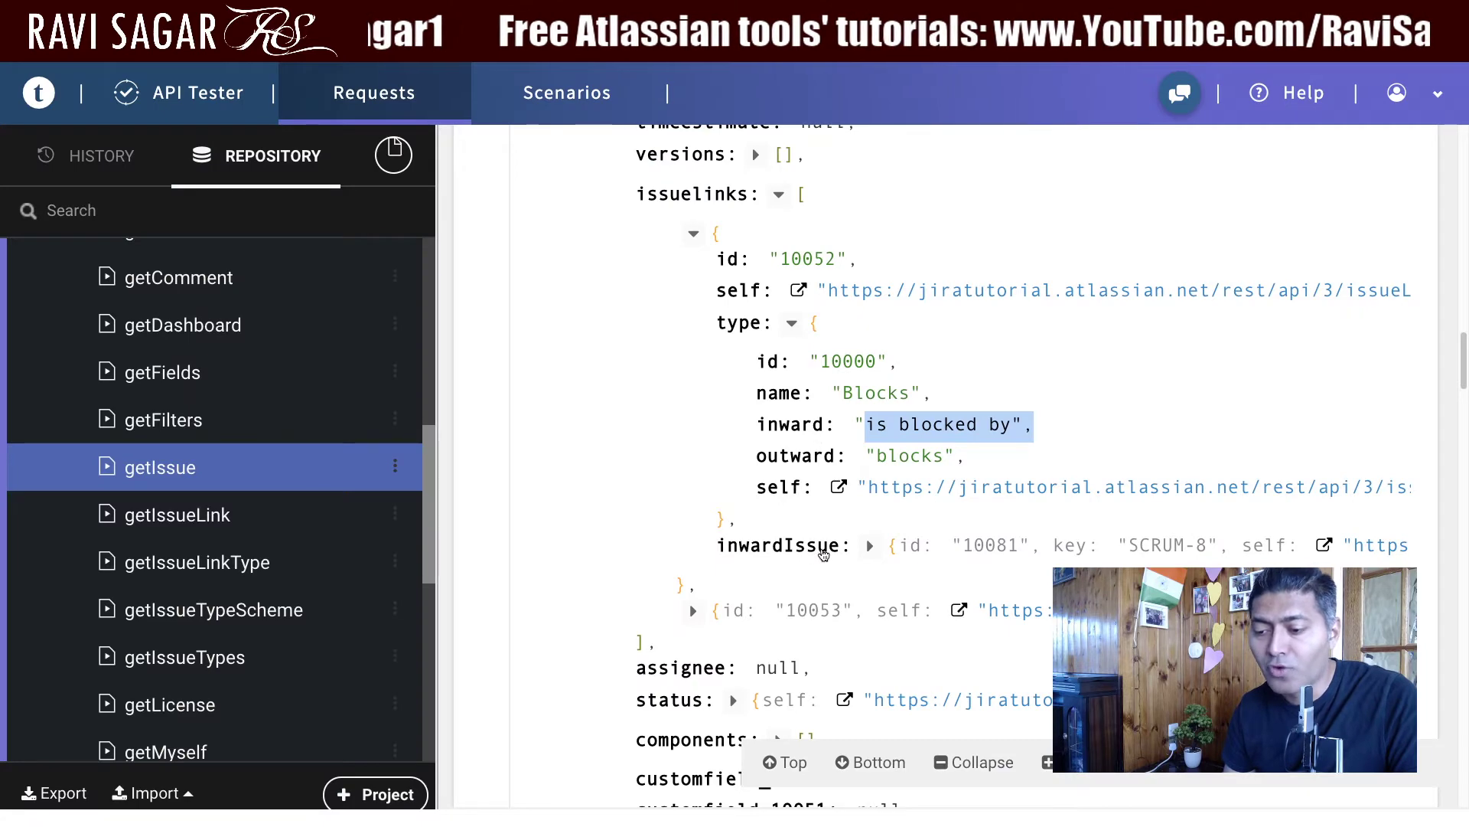
click(869, 547)
scroll(870, 546, down, 1)
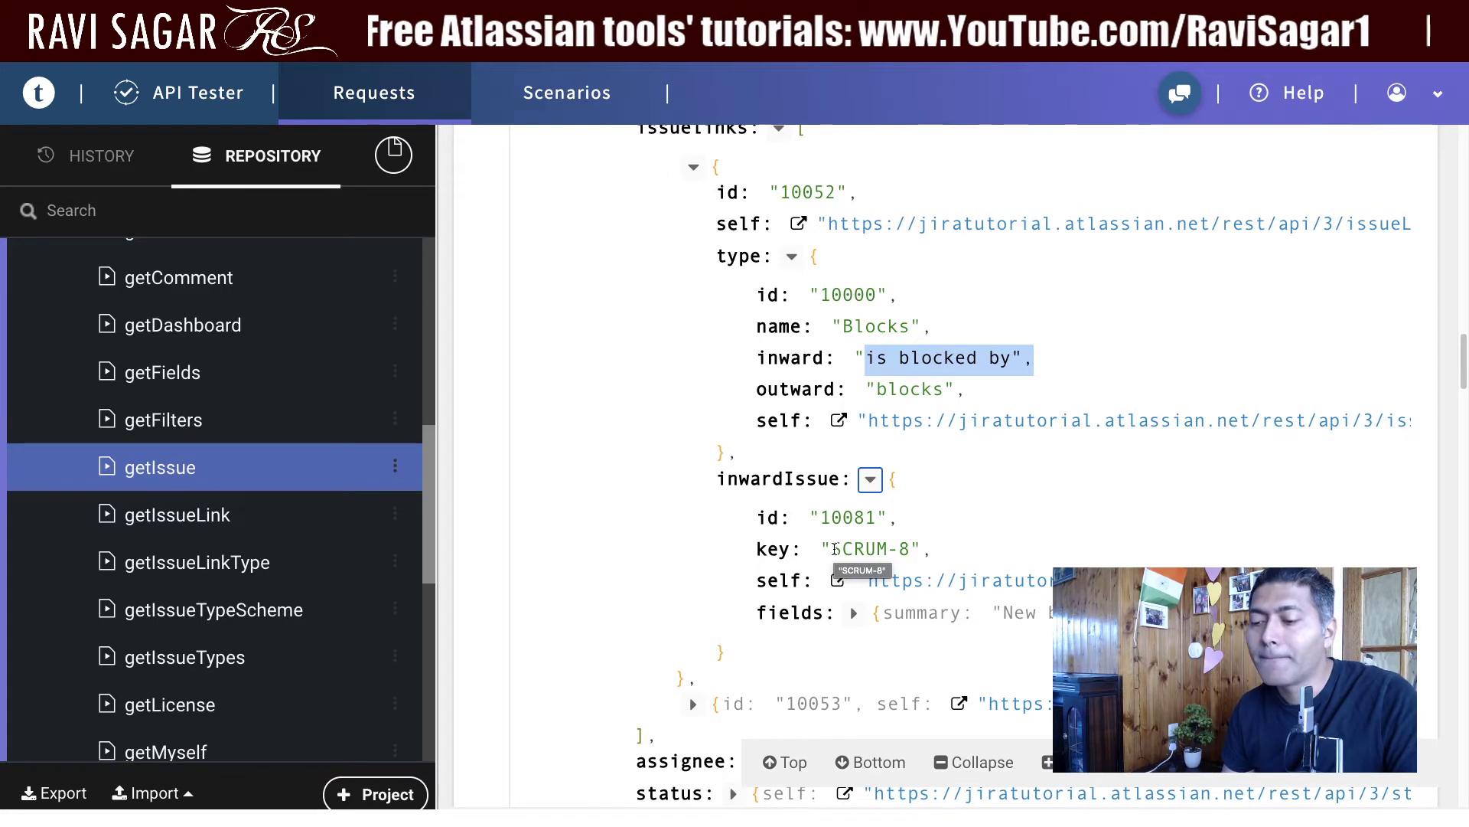
Examine the first link's details, highlighting the type's whole inward line and the link's own id
scroll(834, 549, down, 1)
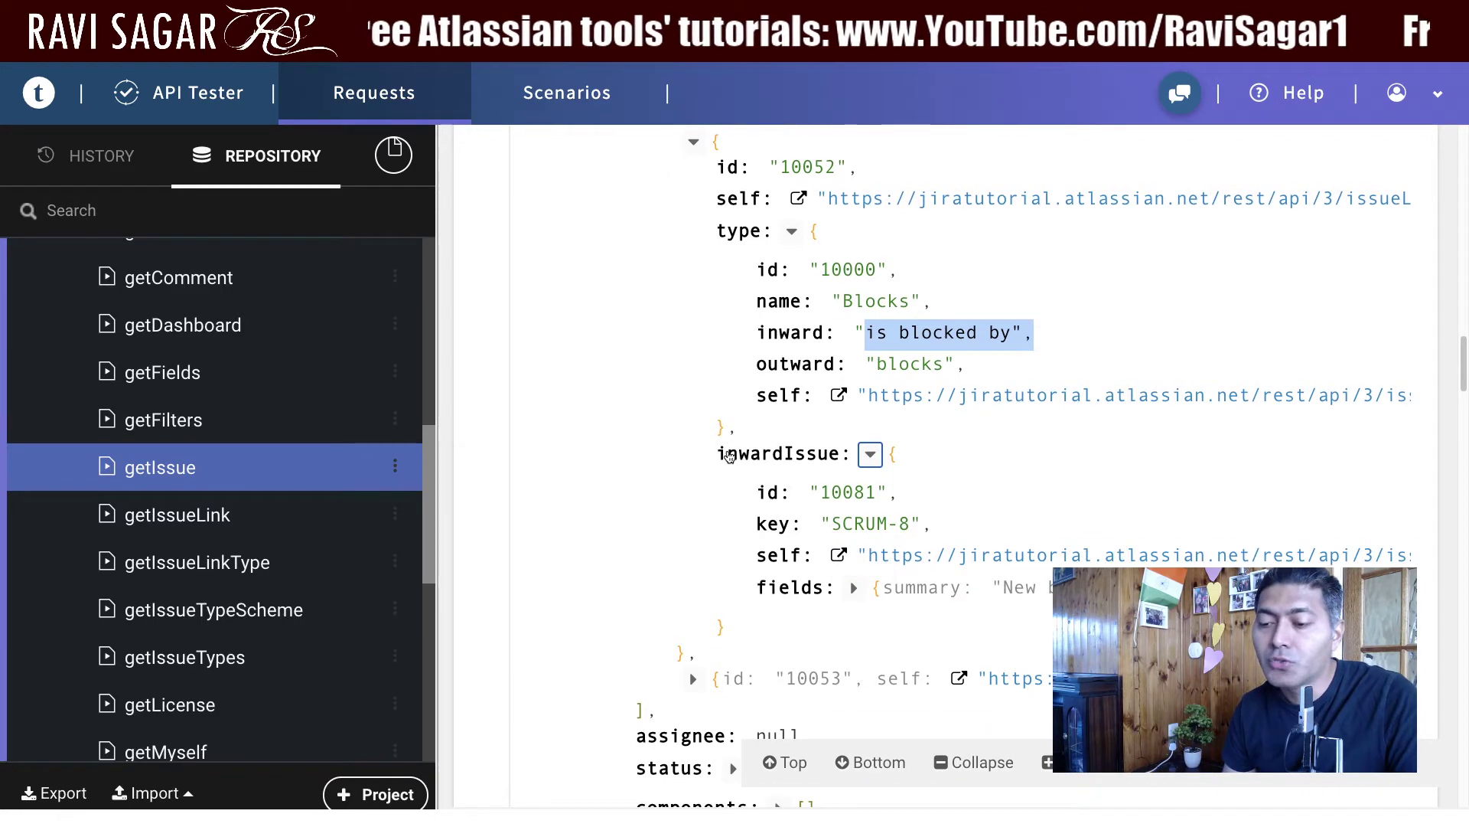
drag(757, 332, 1029, 324)
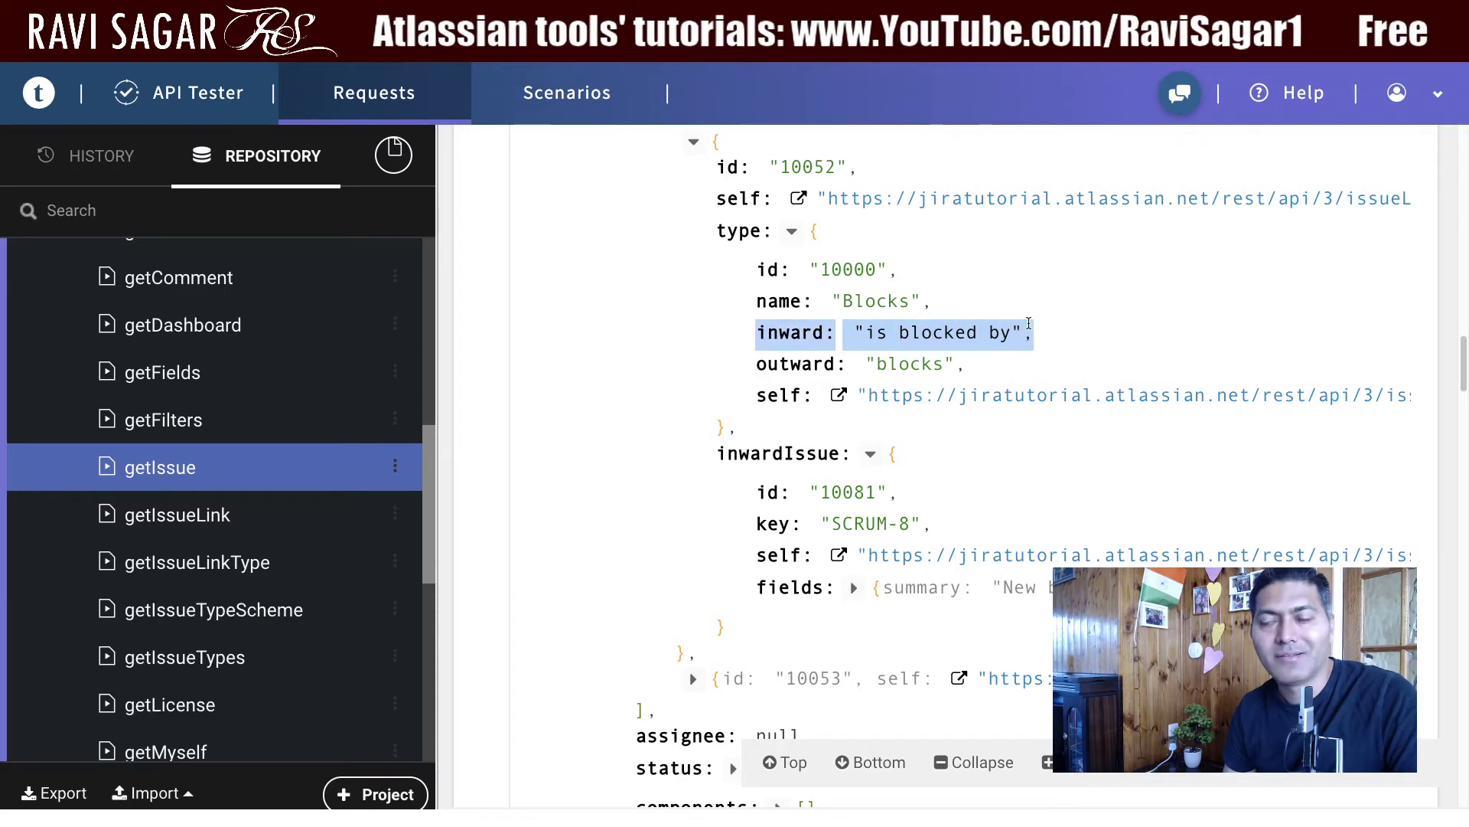
scroll(931, 425, up, 3)
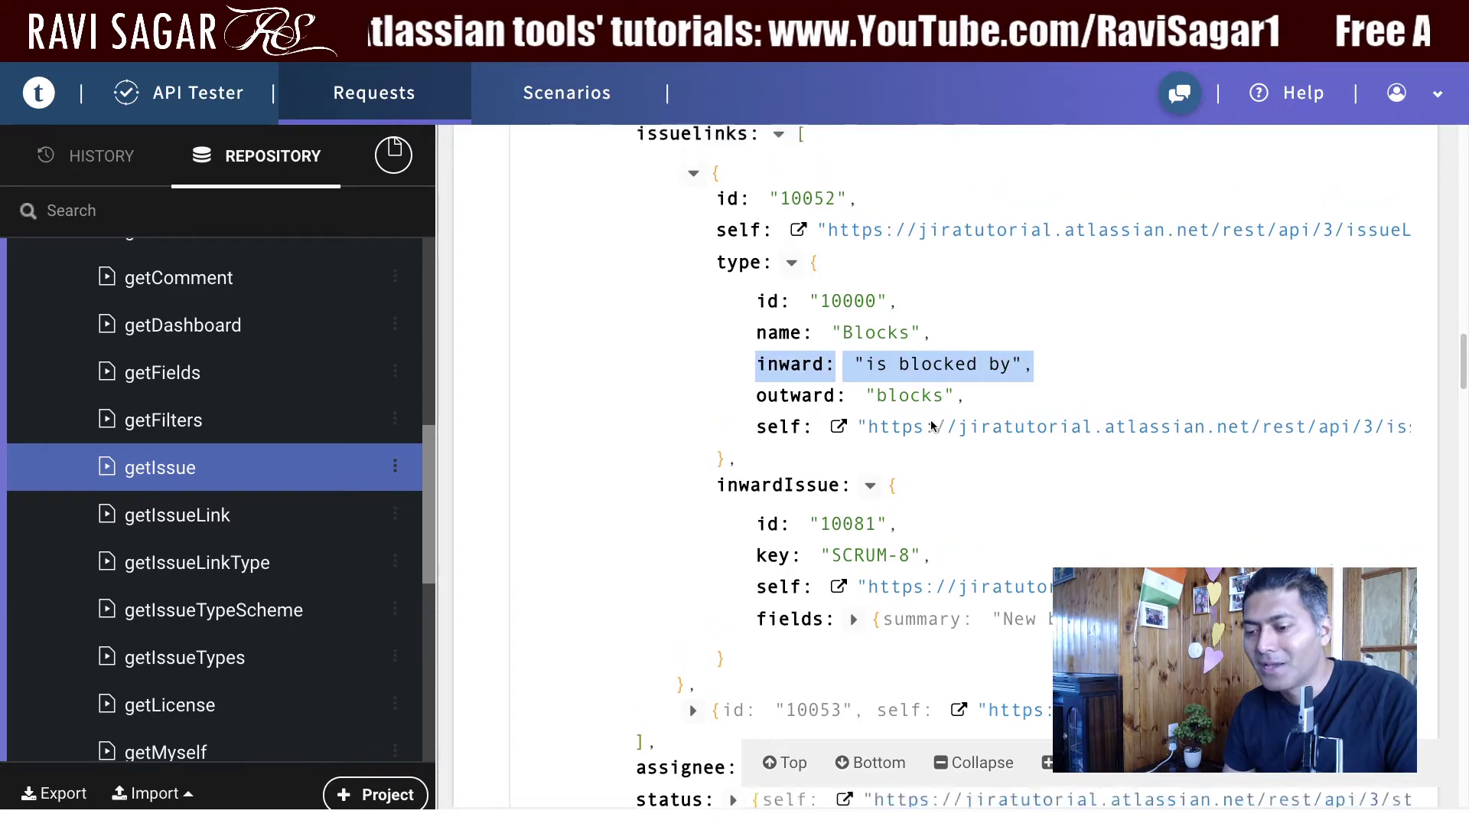
scroll(930, 419, down, 2)
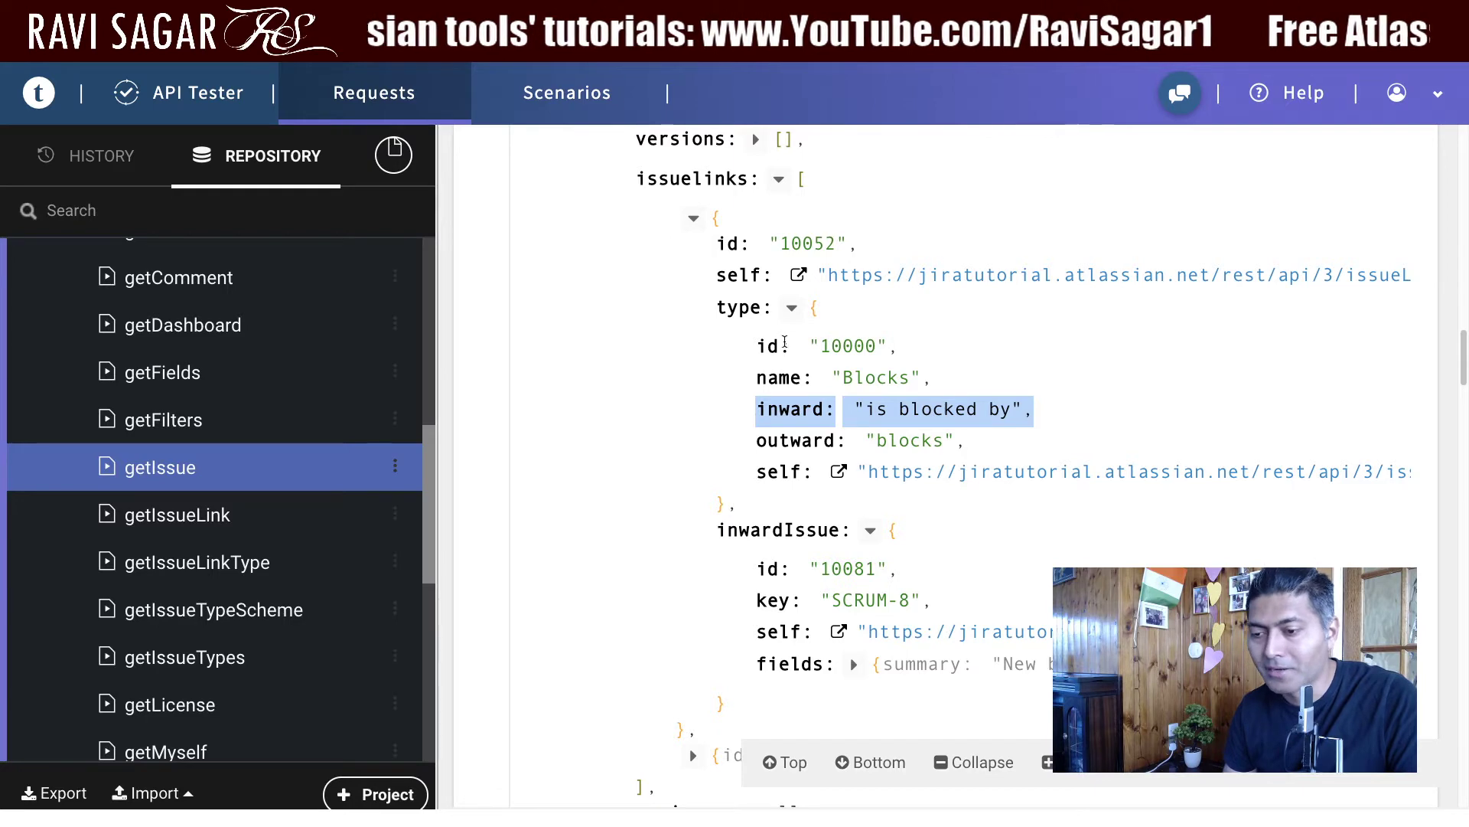
double_click(809, 242)
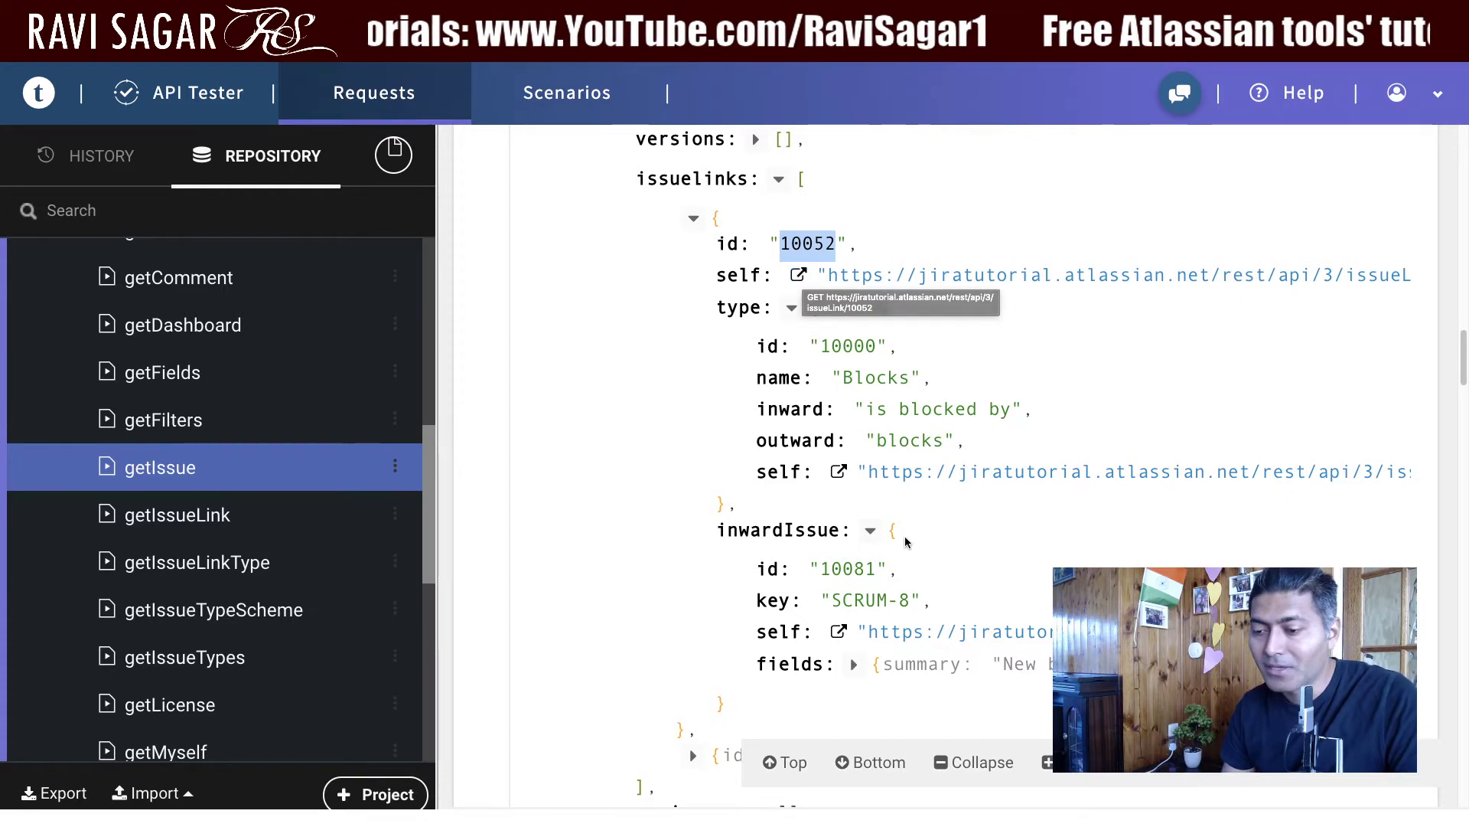
scroll(903, 543, down, 1)
scroll(903, 544, up, 2)
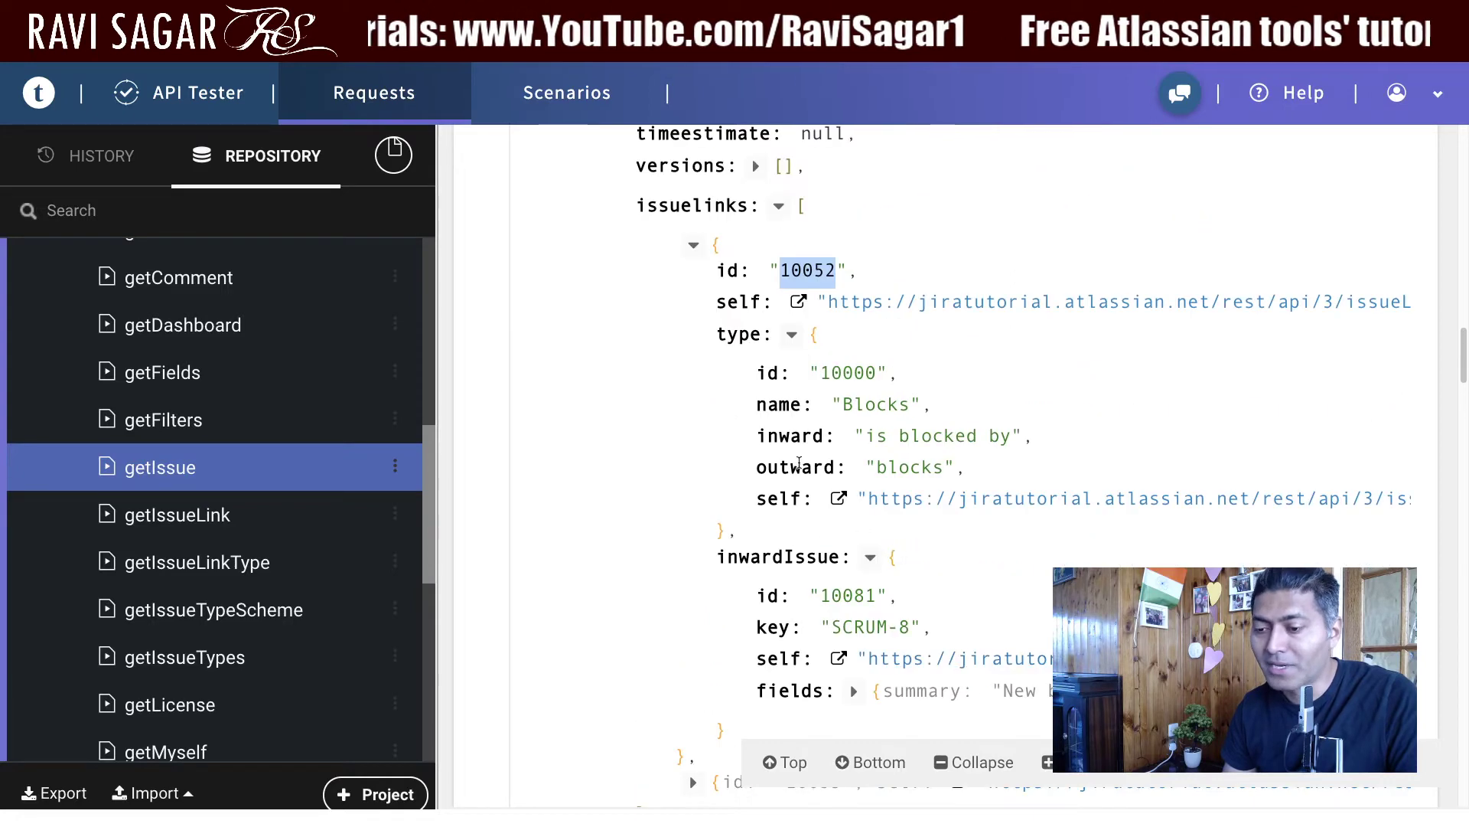
scroll(874, 596, down, 1)
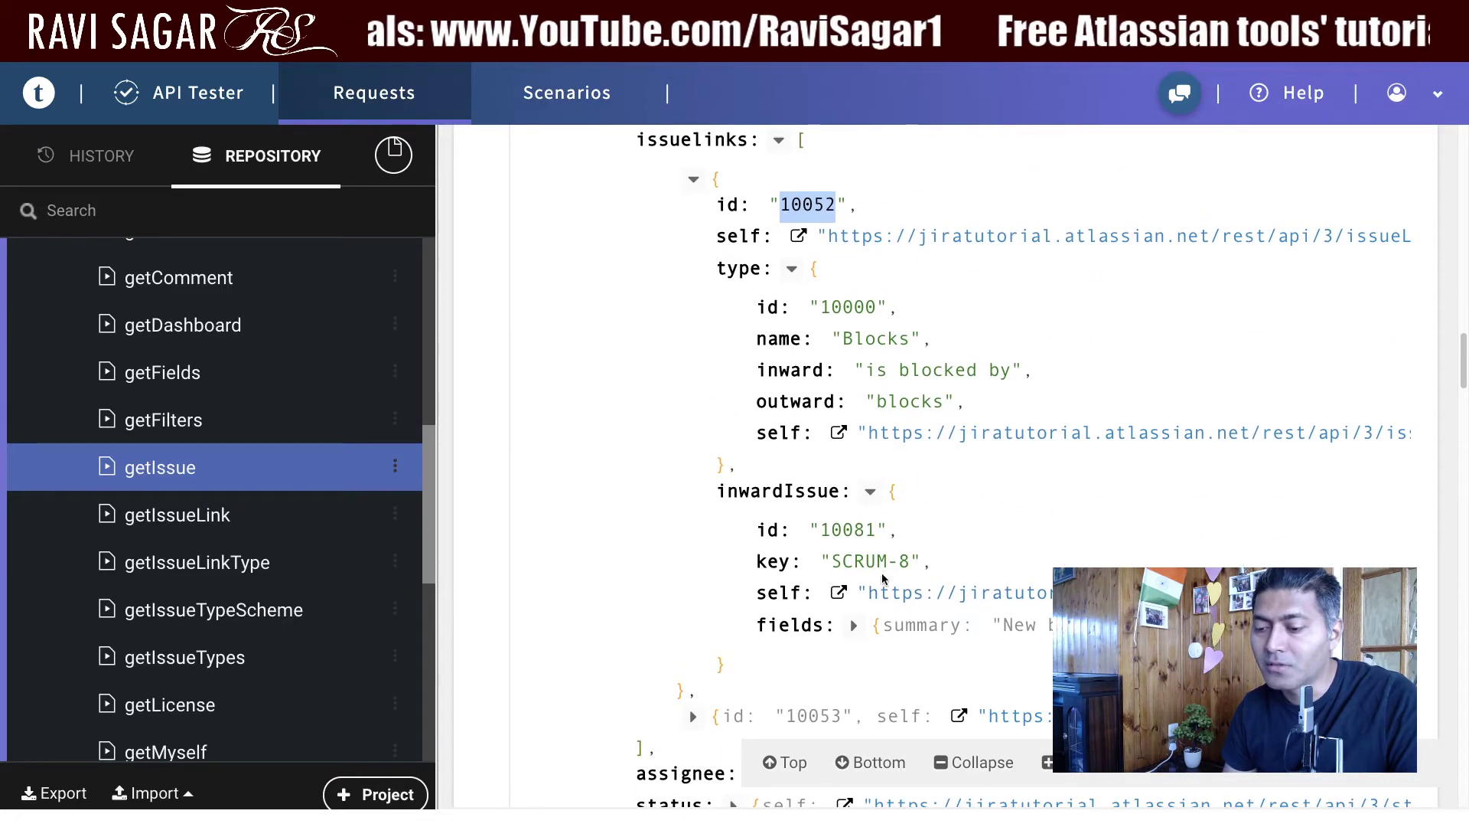
Expand the second entry of the issuelinks array, including its type and outwardIssue objects
scroll(873, 593, down, 2)
click(692, 612)
scroll(693, 615, down, 4)
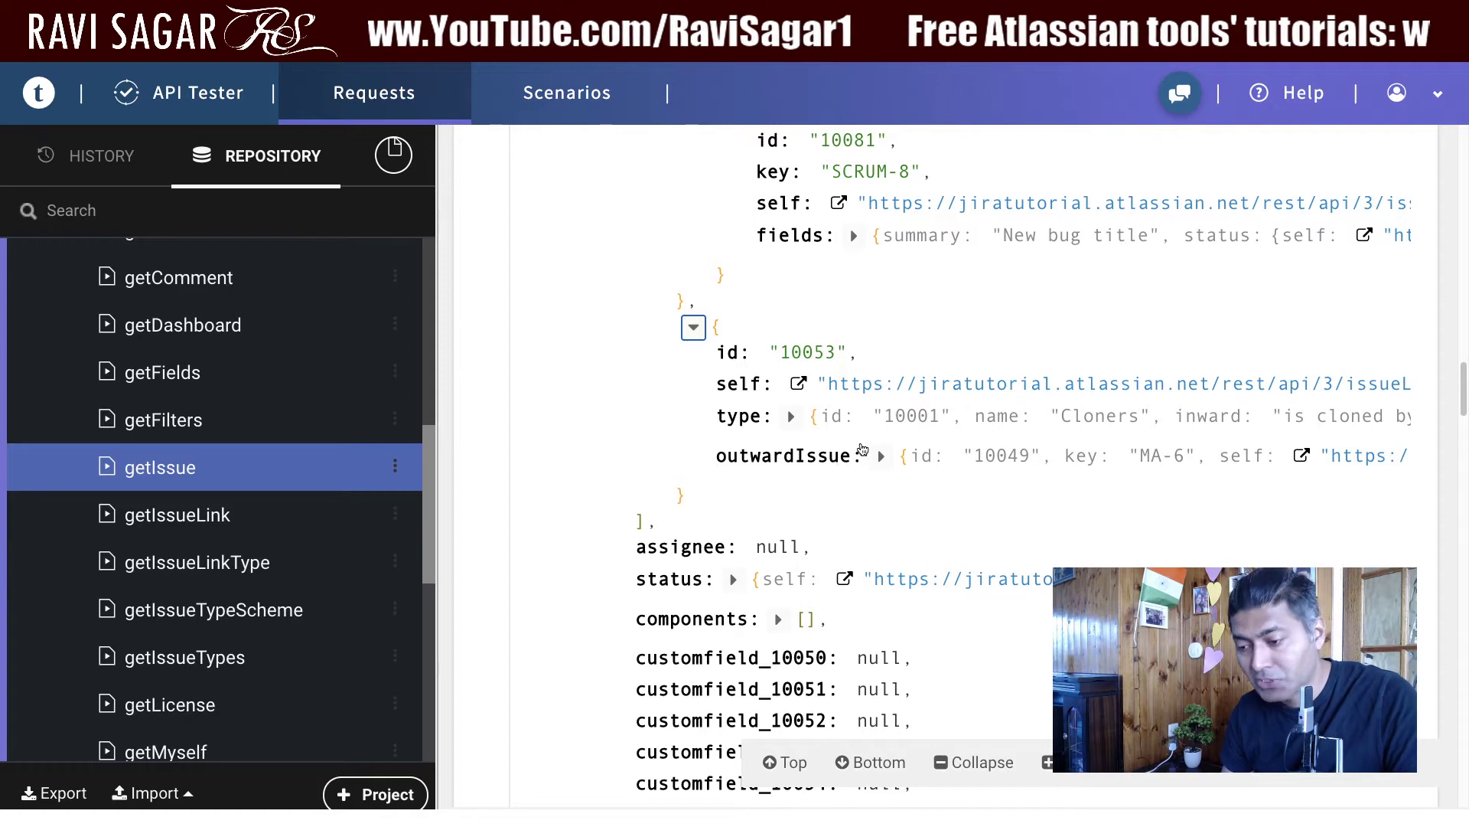
click(792, 416)
scroll(894, 551, down, 1)
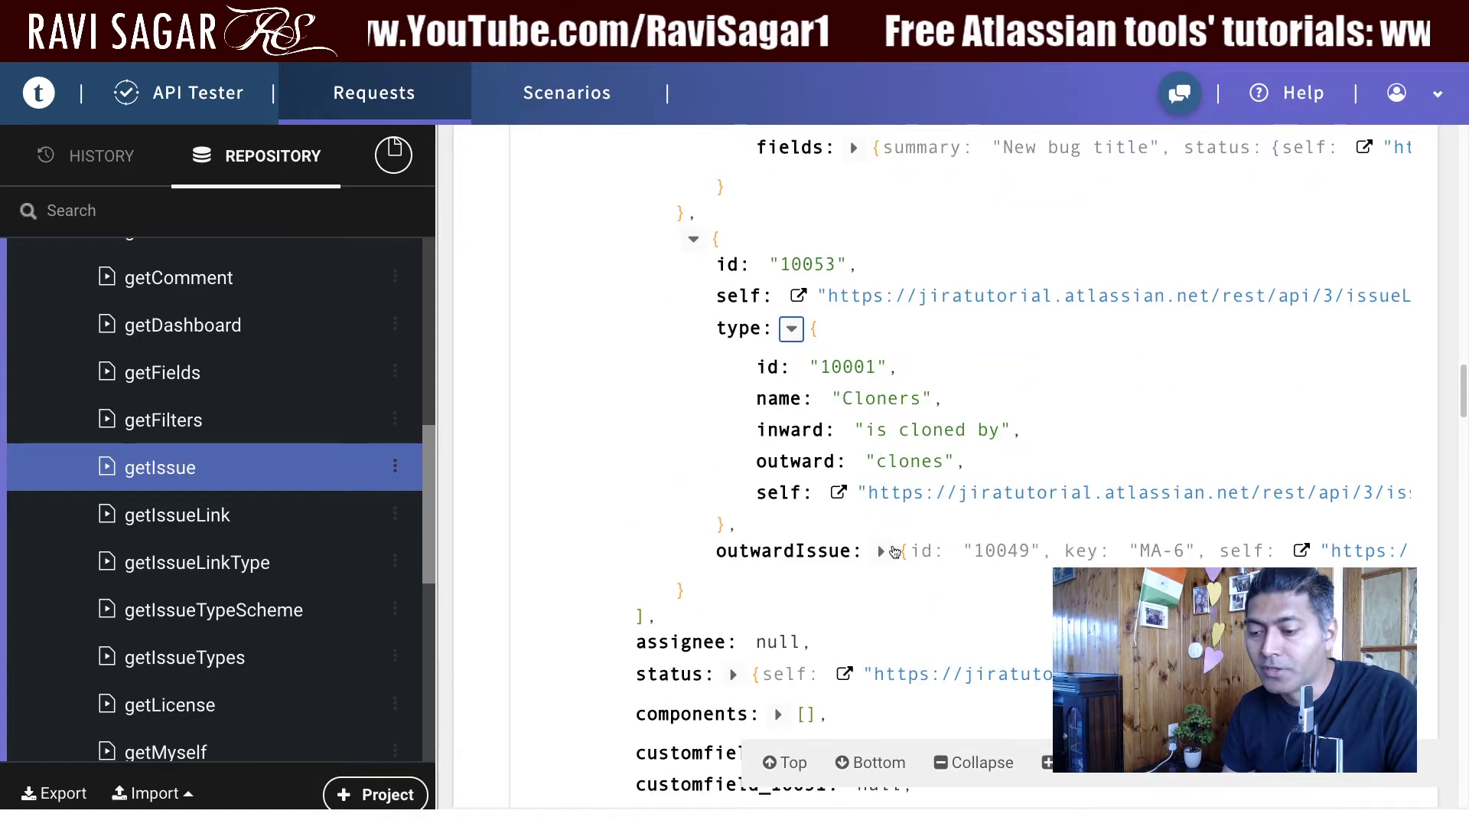
click(884, 551)
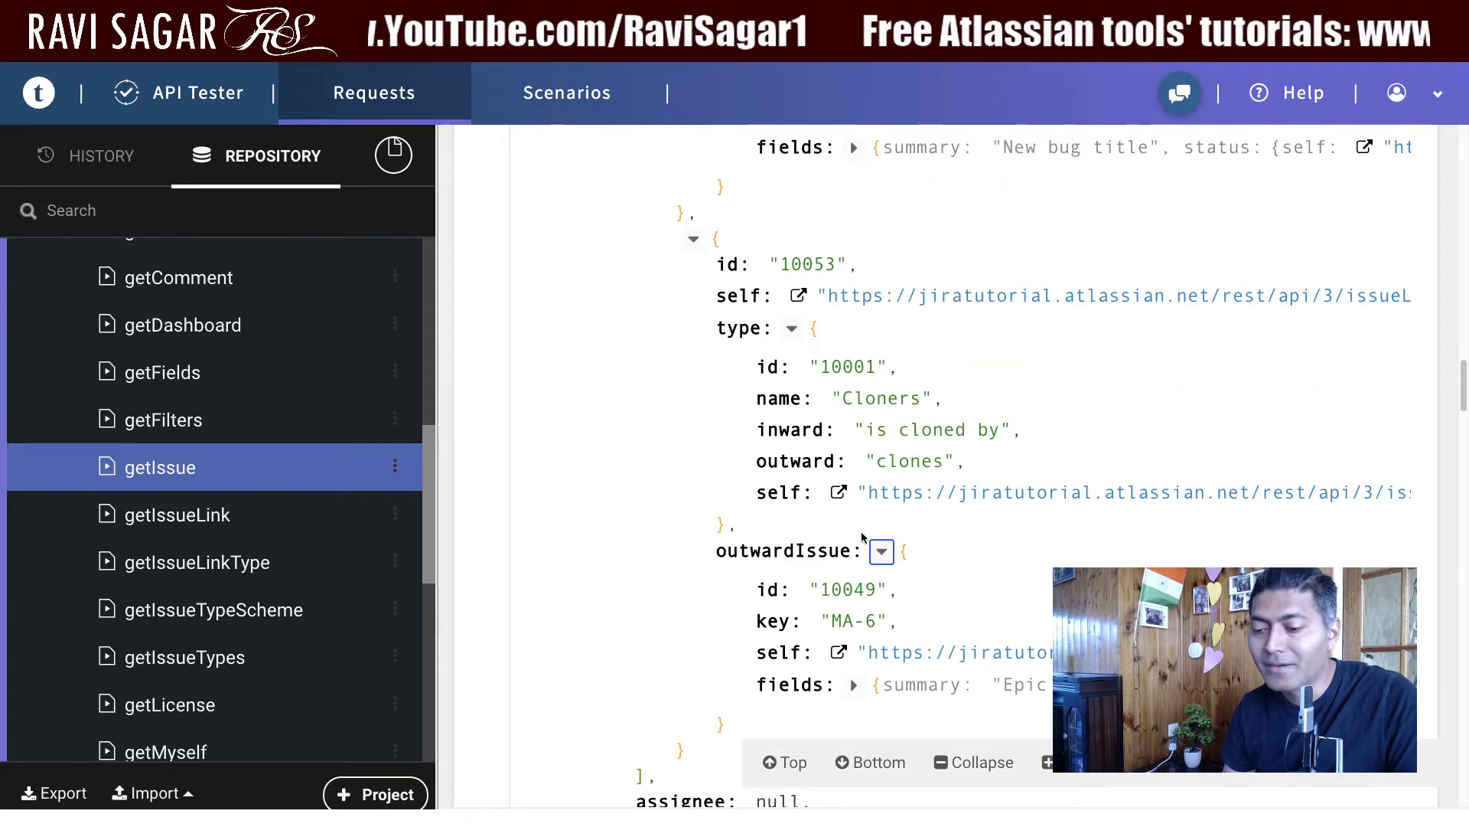
Highlight the second link type's outward description and the key of its outward issue
scroll(880, 543, down, 1)
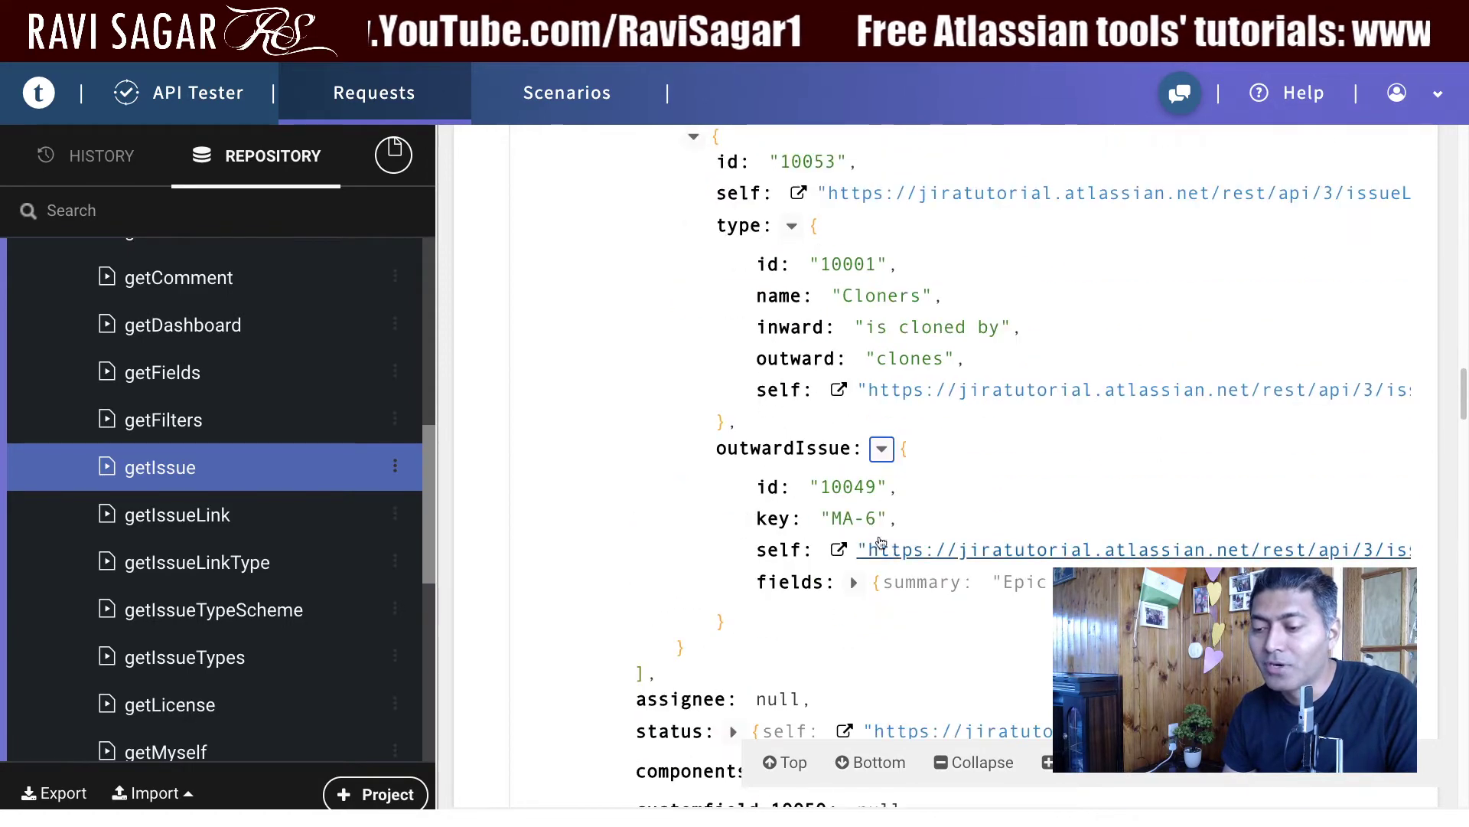
double_click(882, 360)
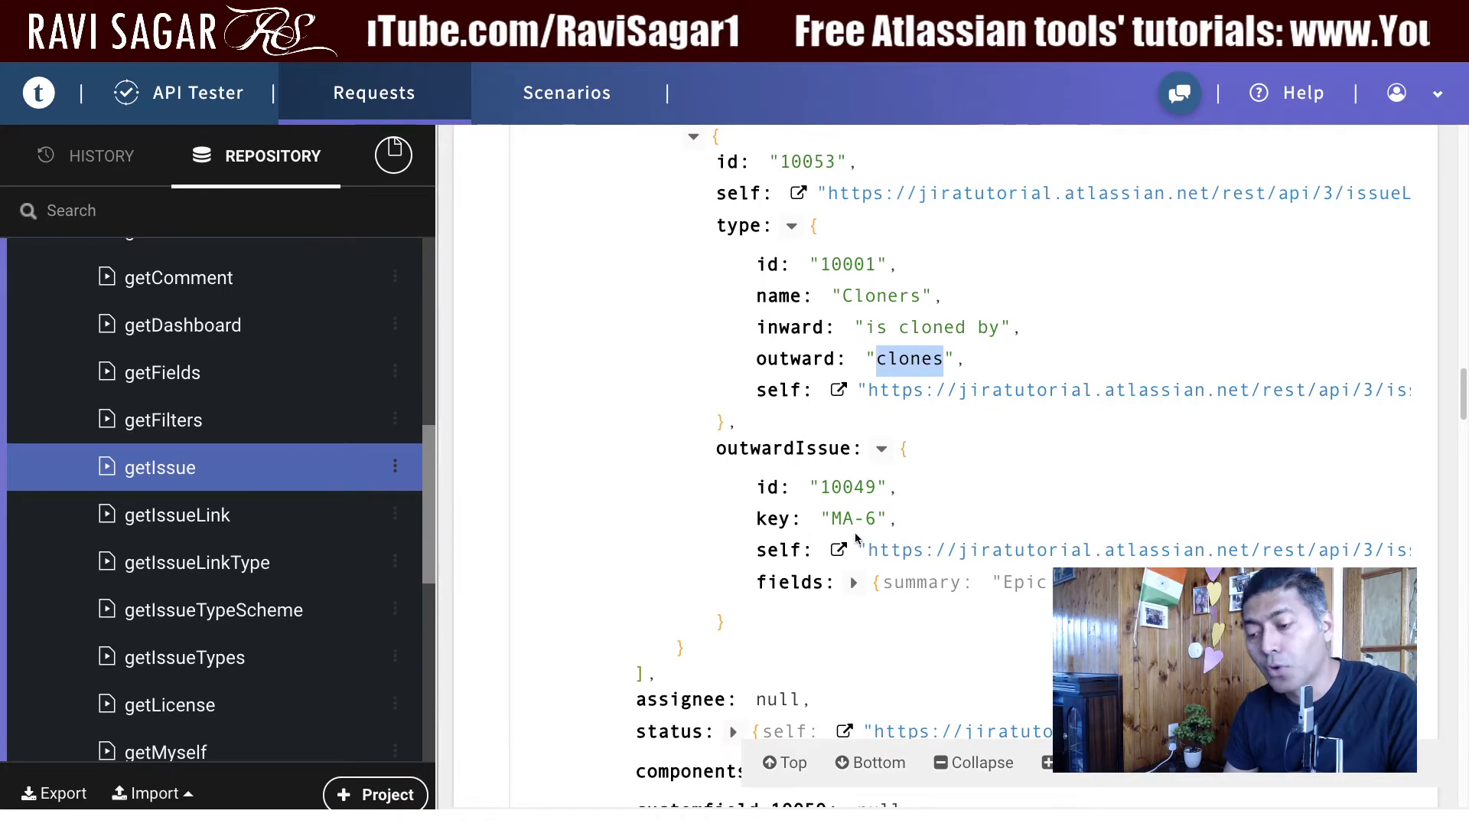
drag(878, 518, 833, 518)
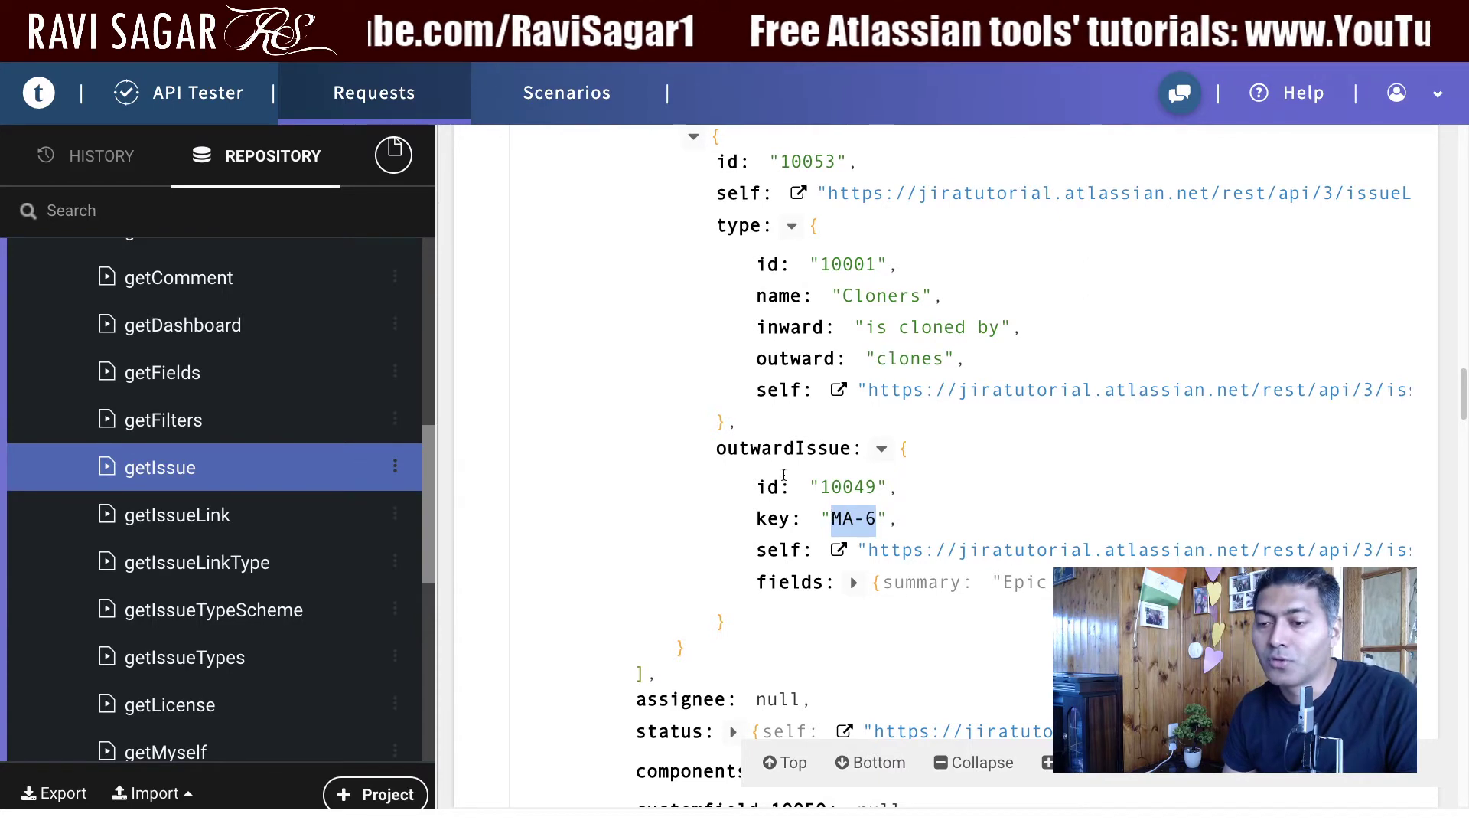
Compare the issue's links on its Jira page with the API response, and highlight the second link's own id
key(ctrl+Tab)
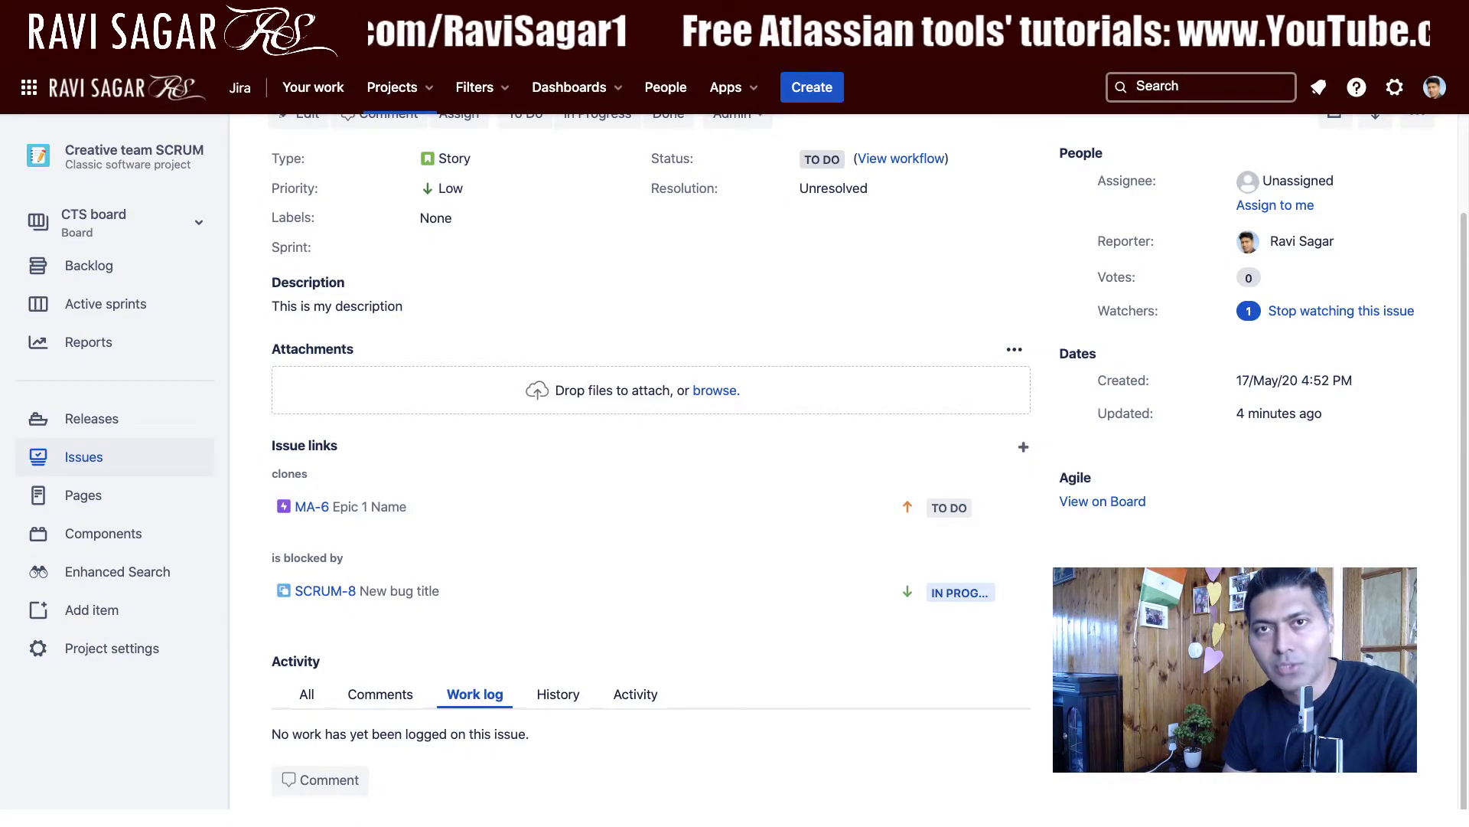
key(ctrl+shift+Tab)
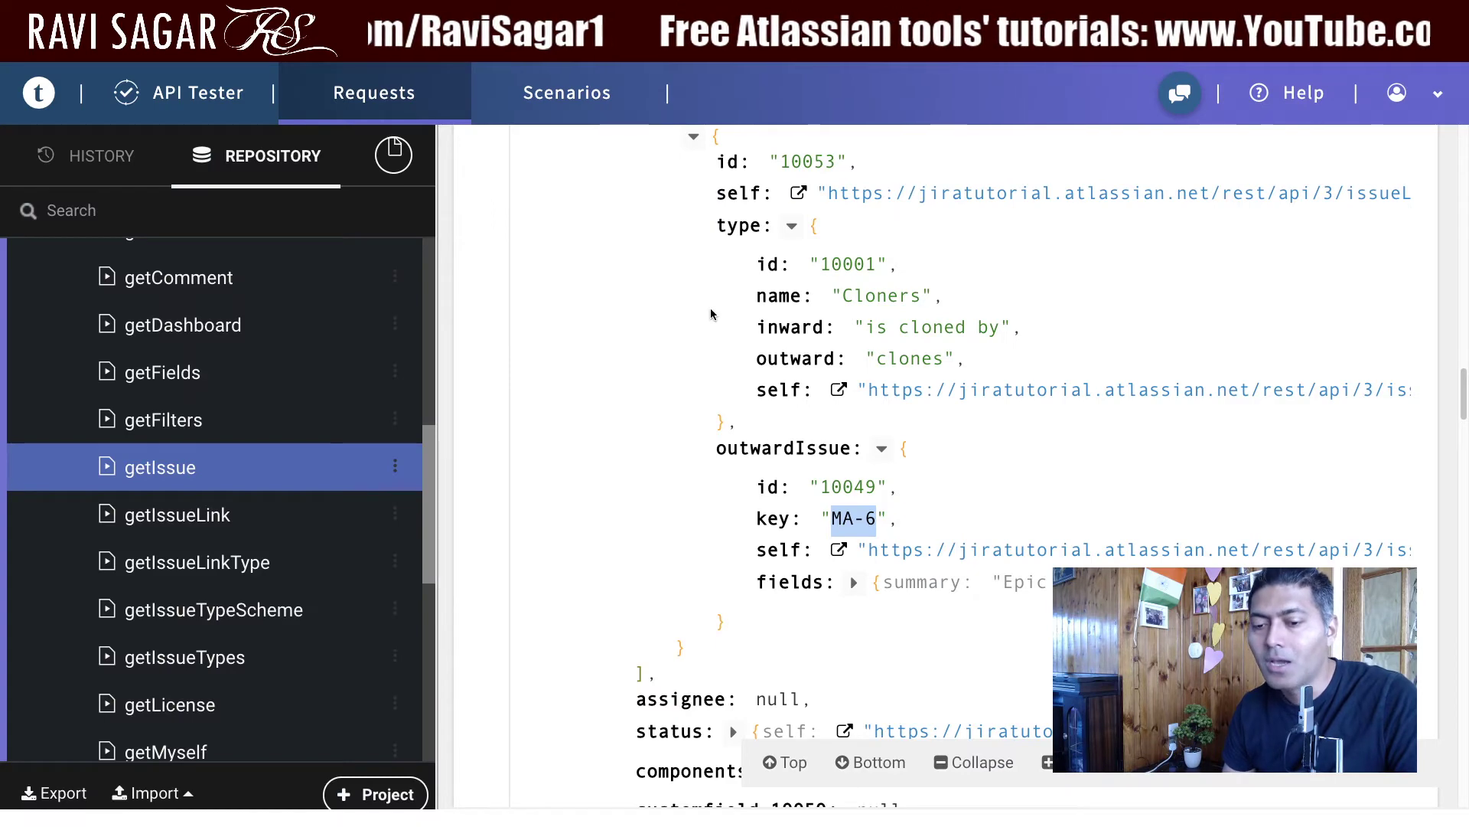
scroll(705, 418, up, 3)
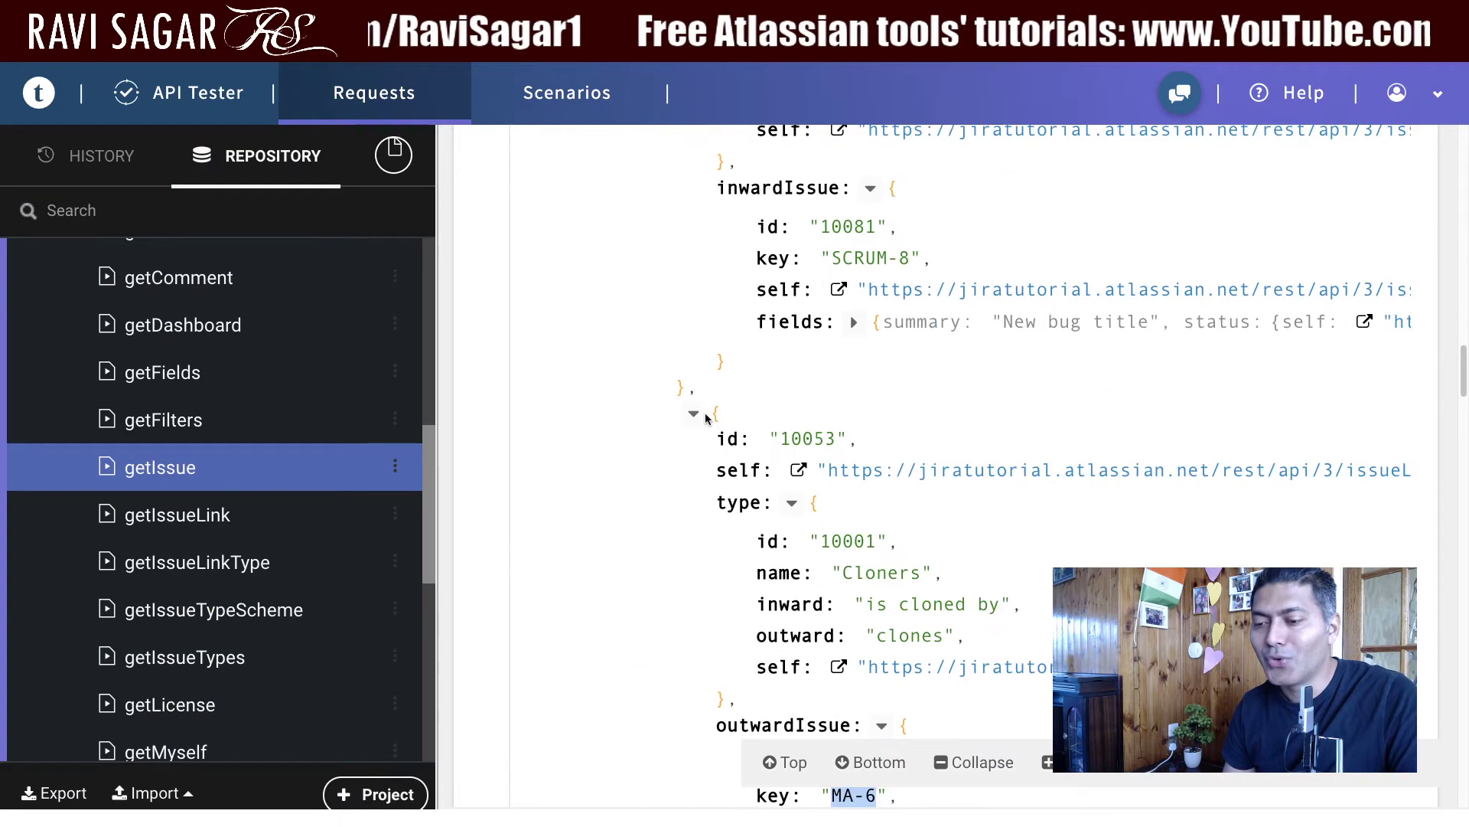
drag(836, 435, 781, 438)
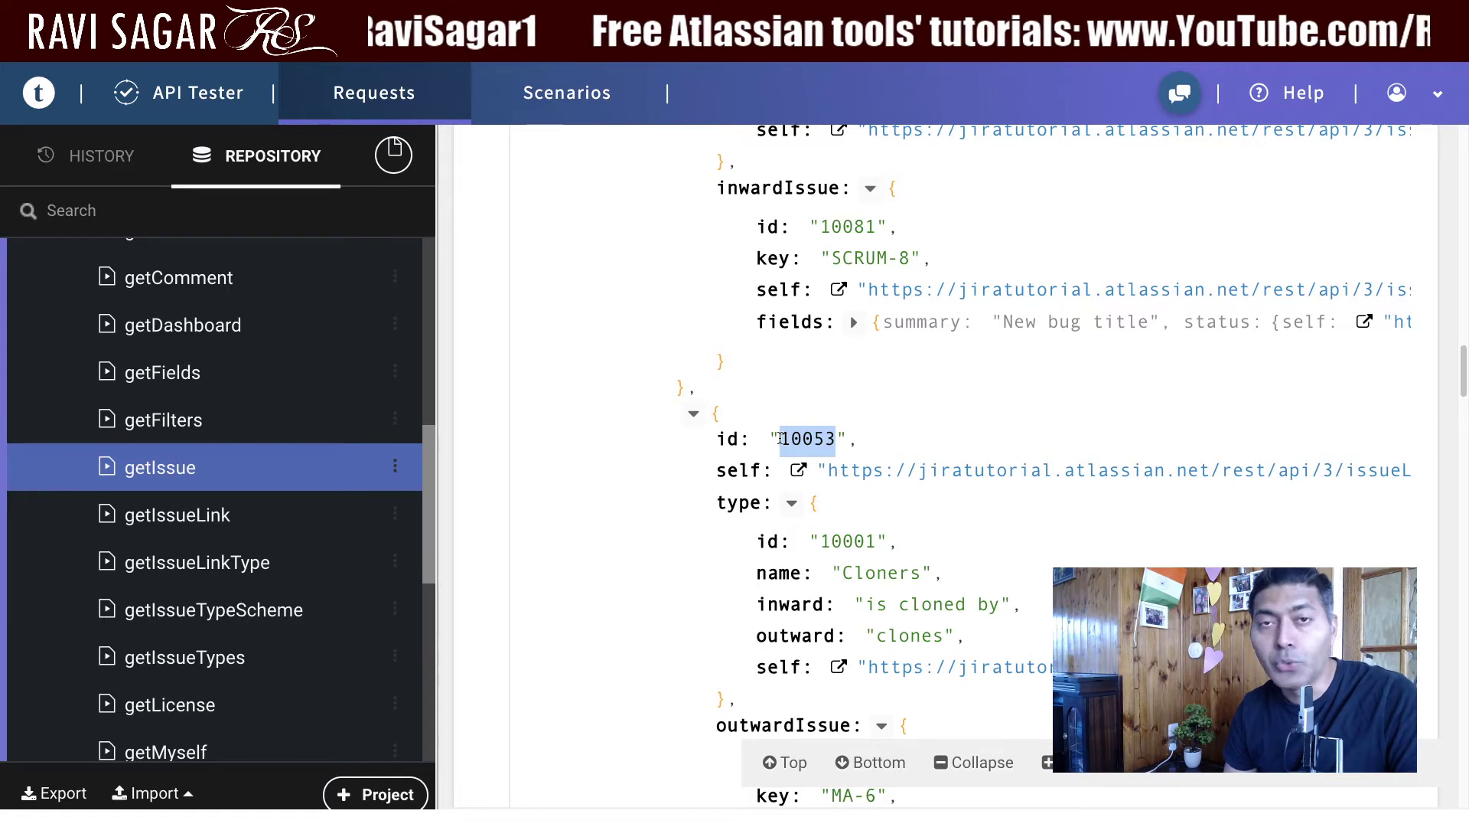
scroll(780, 438, up, 4)
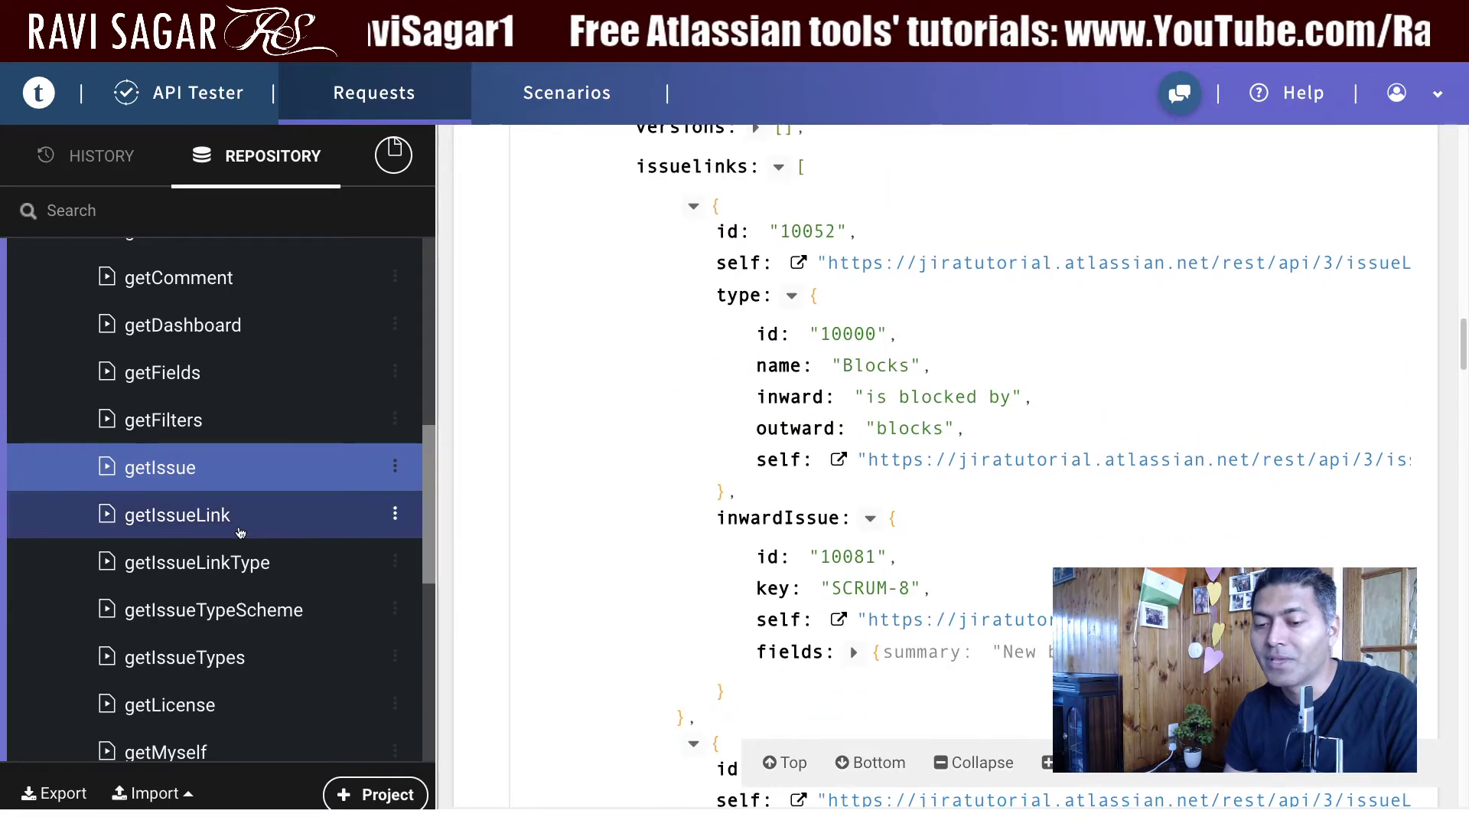
Open the saved getIssueLink request, send it for link id 10052, and collapse the request's headers pane
click(241, 532)
click(956, 328)
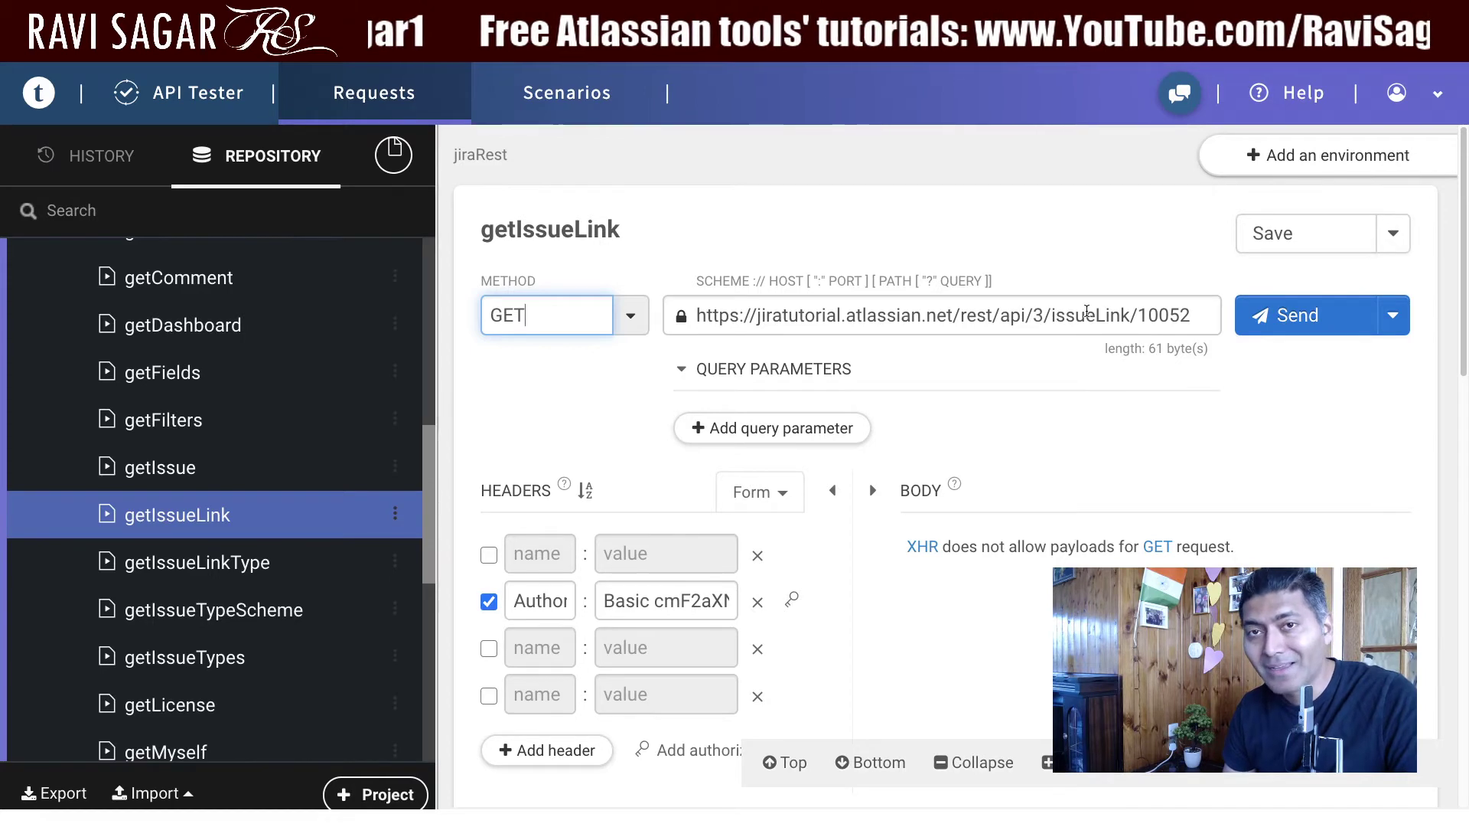
drag(1193, 316, 1128, 316)
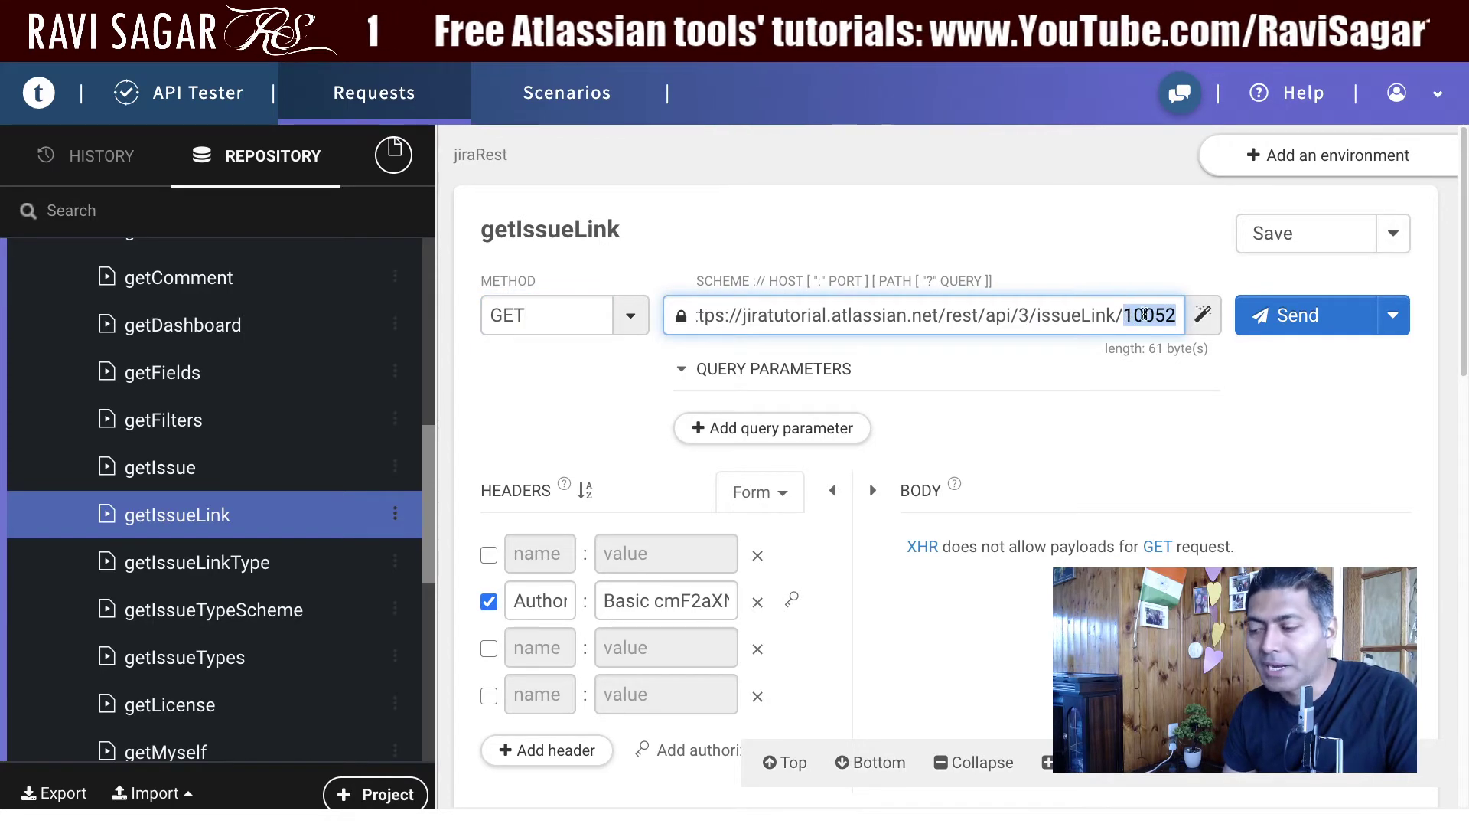
click(1297, 315)
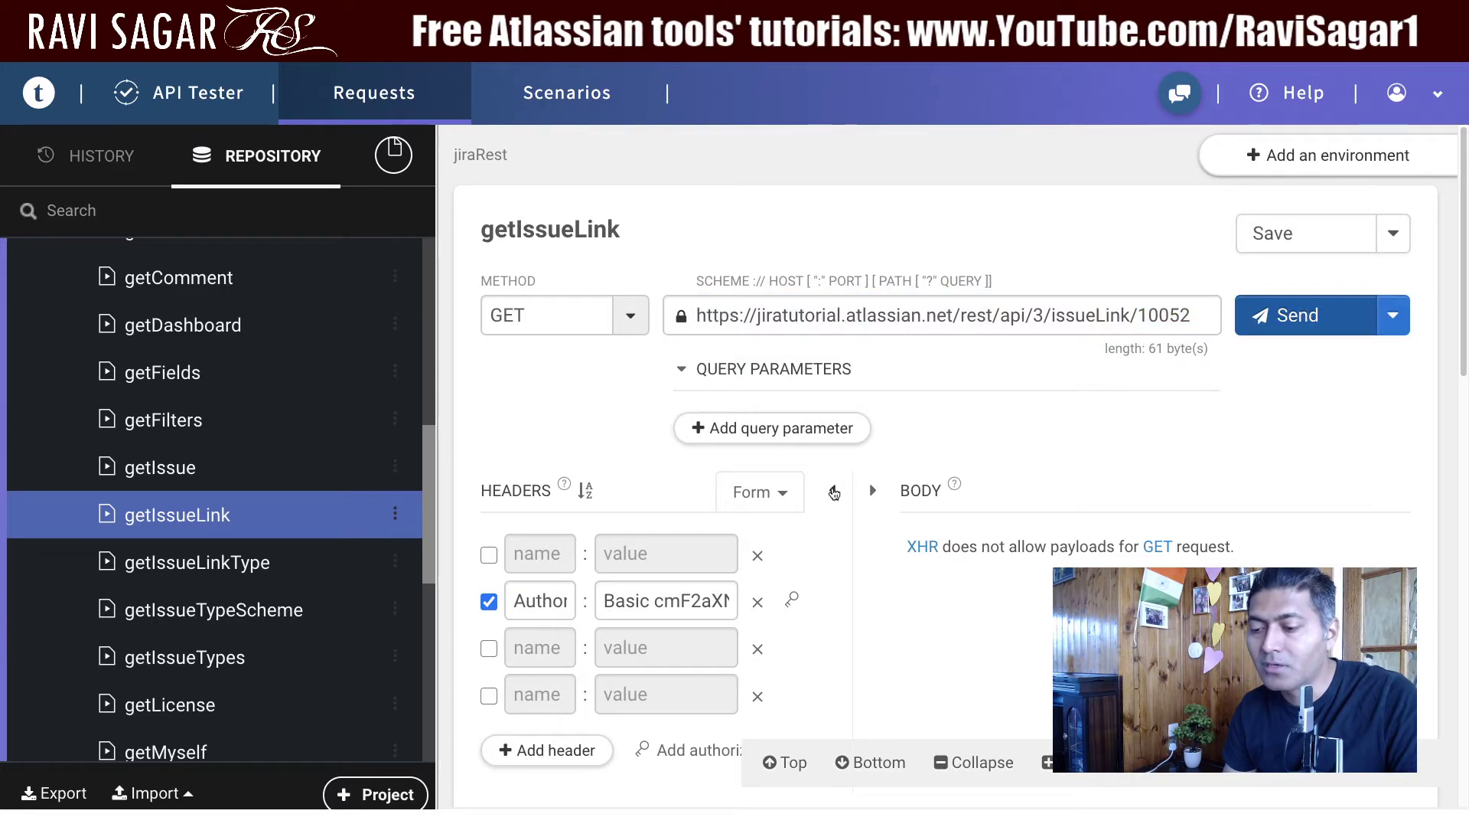
click(835, 492)
scroll(829, 486, down, 5)
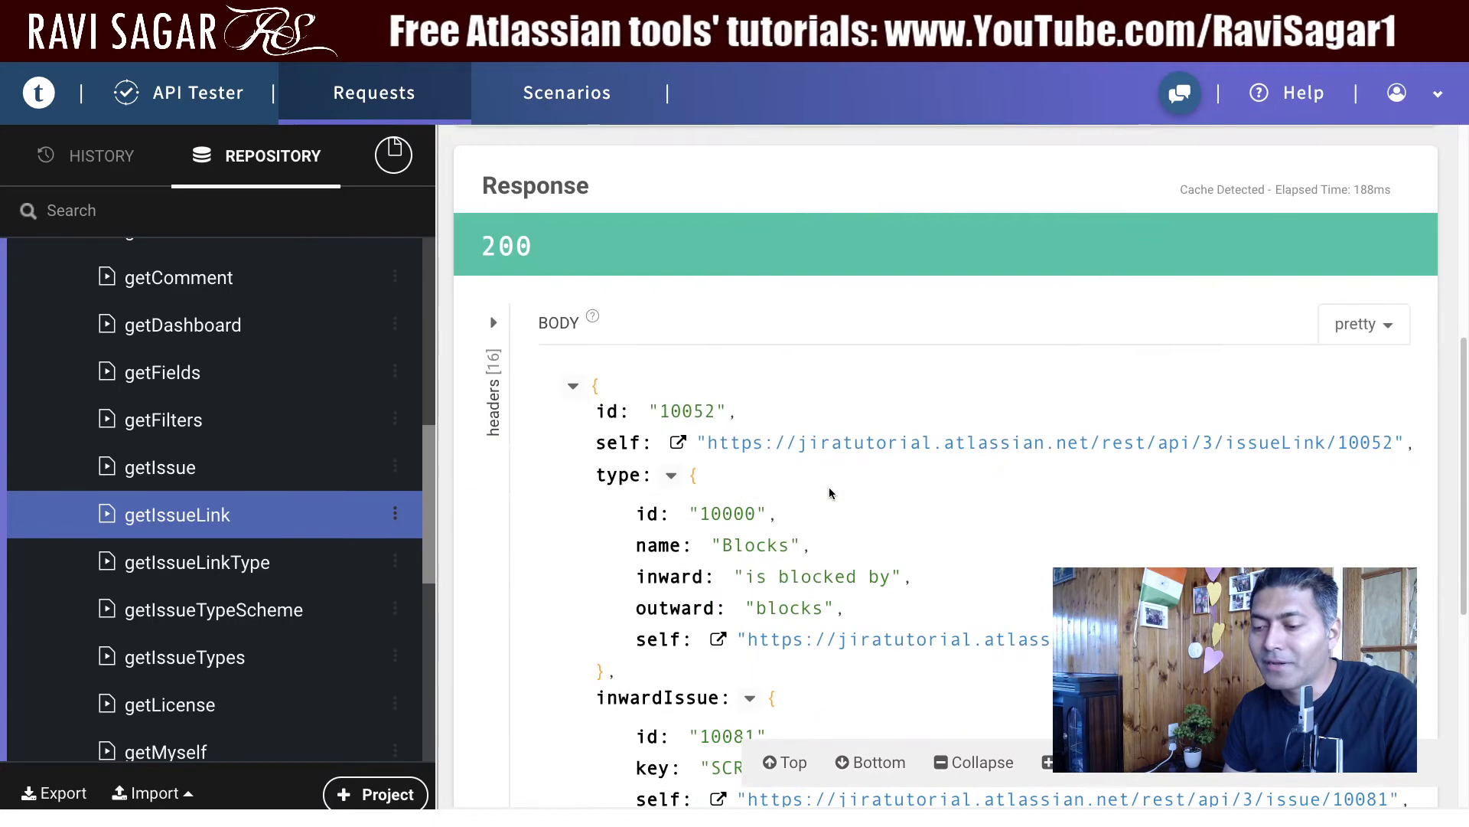
Review the issue link response from its type down to its outwardIssue object, and highlight the link's own id
scroll(829, 492, down, 3)
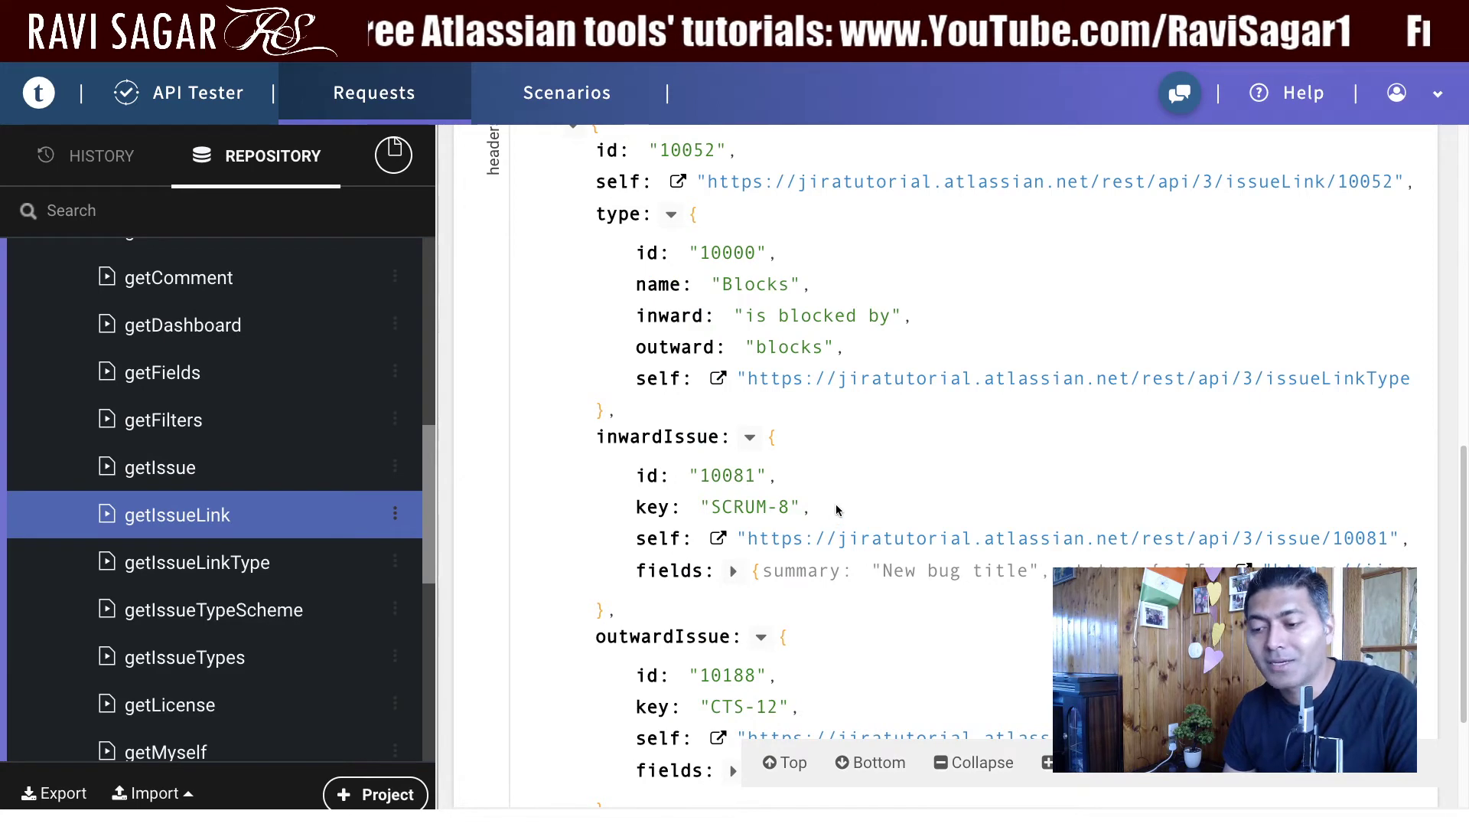
scroll(835, 508, up, 1)
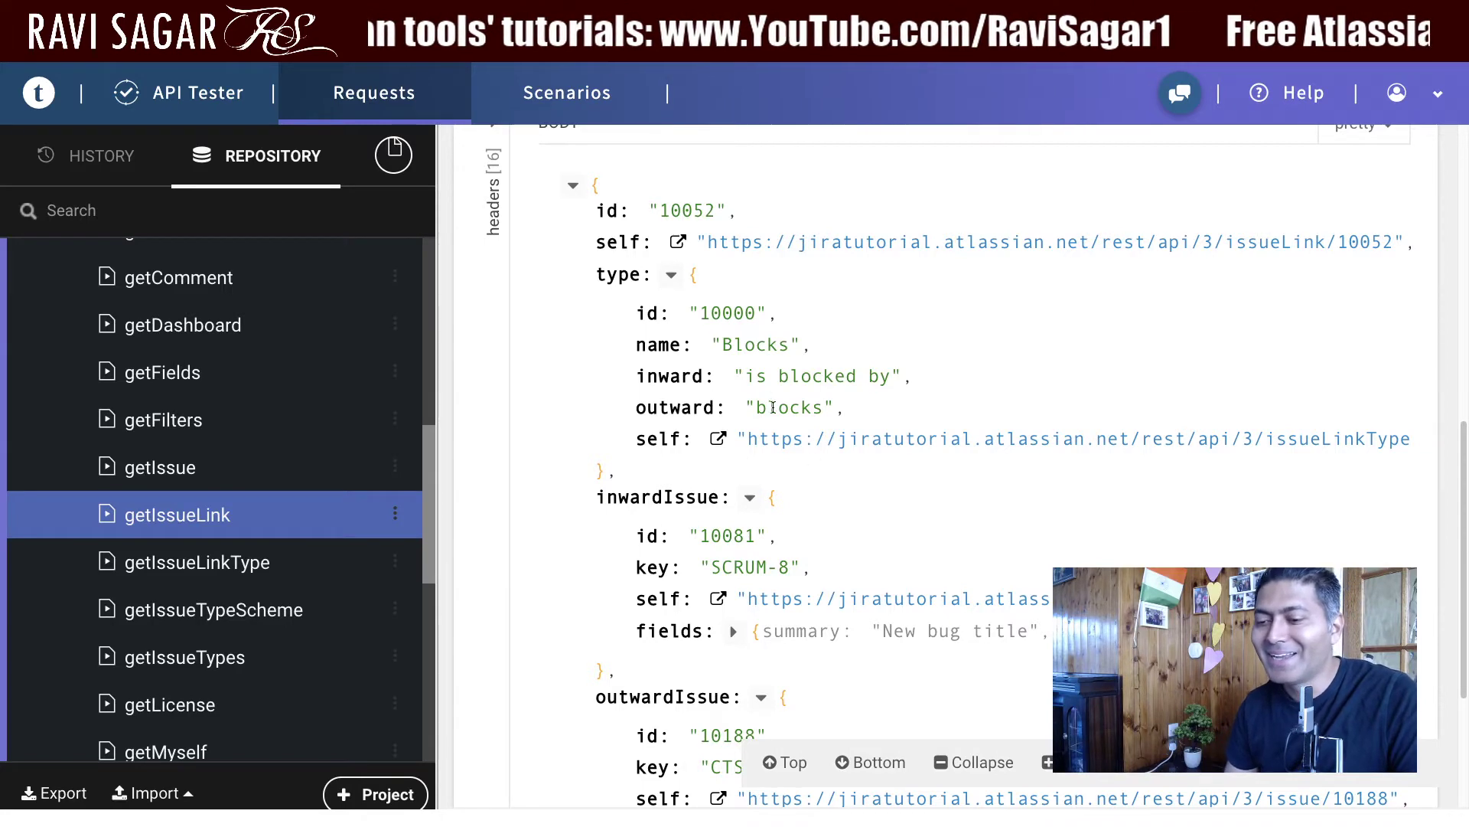
scroll(769, 402, up, 2)
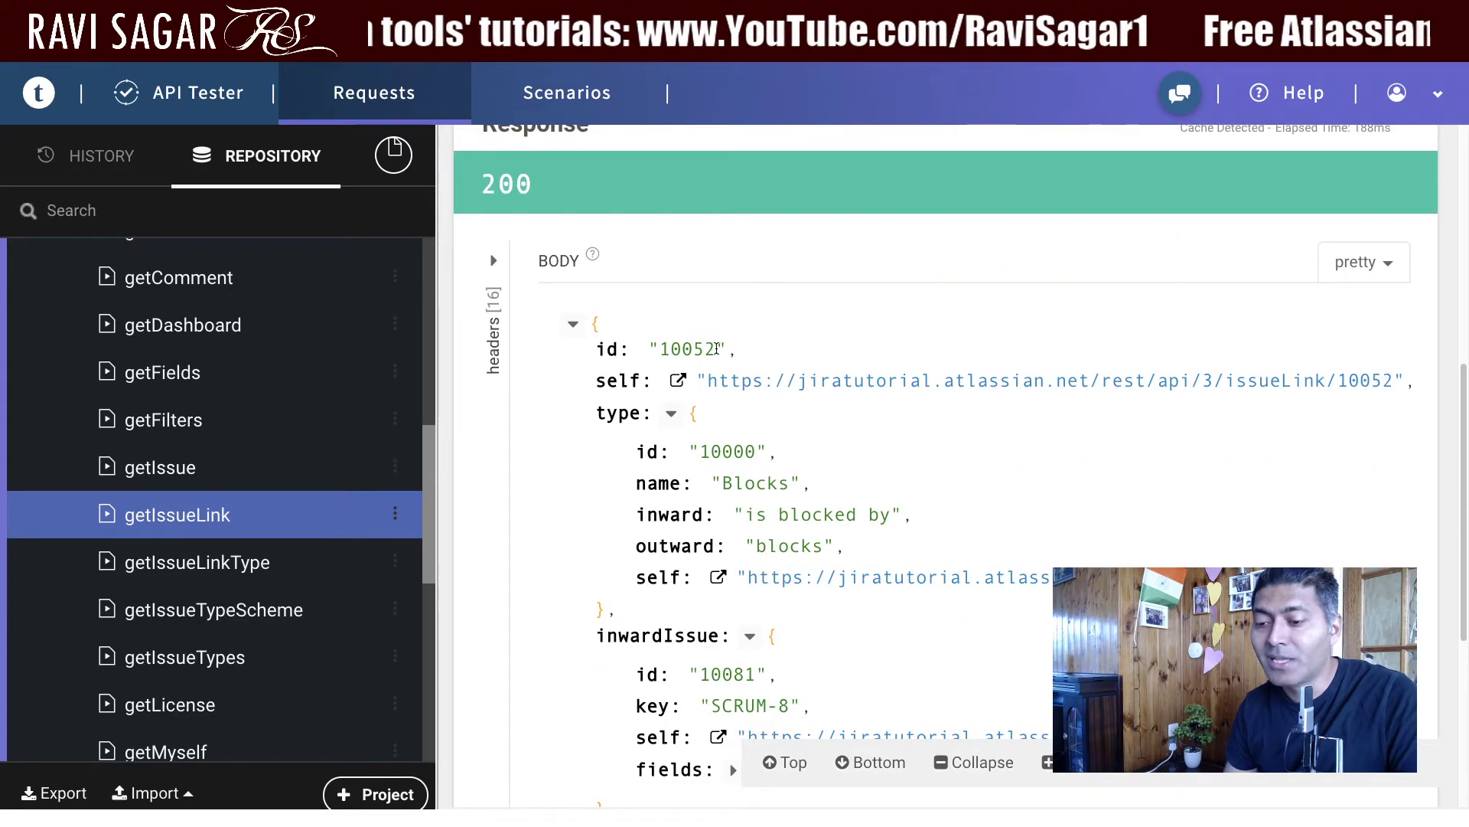
drag(717, 349, 659, 349)
scroll(701, 394, down, 1)
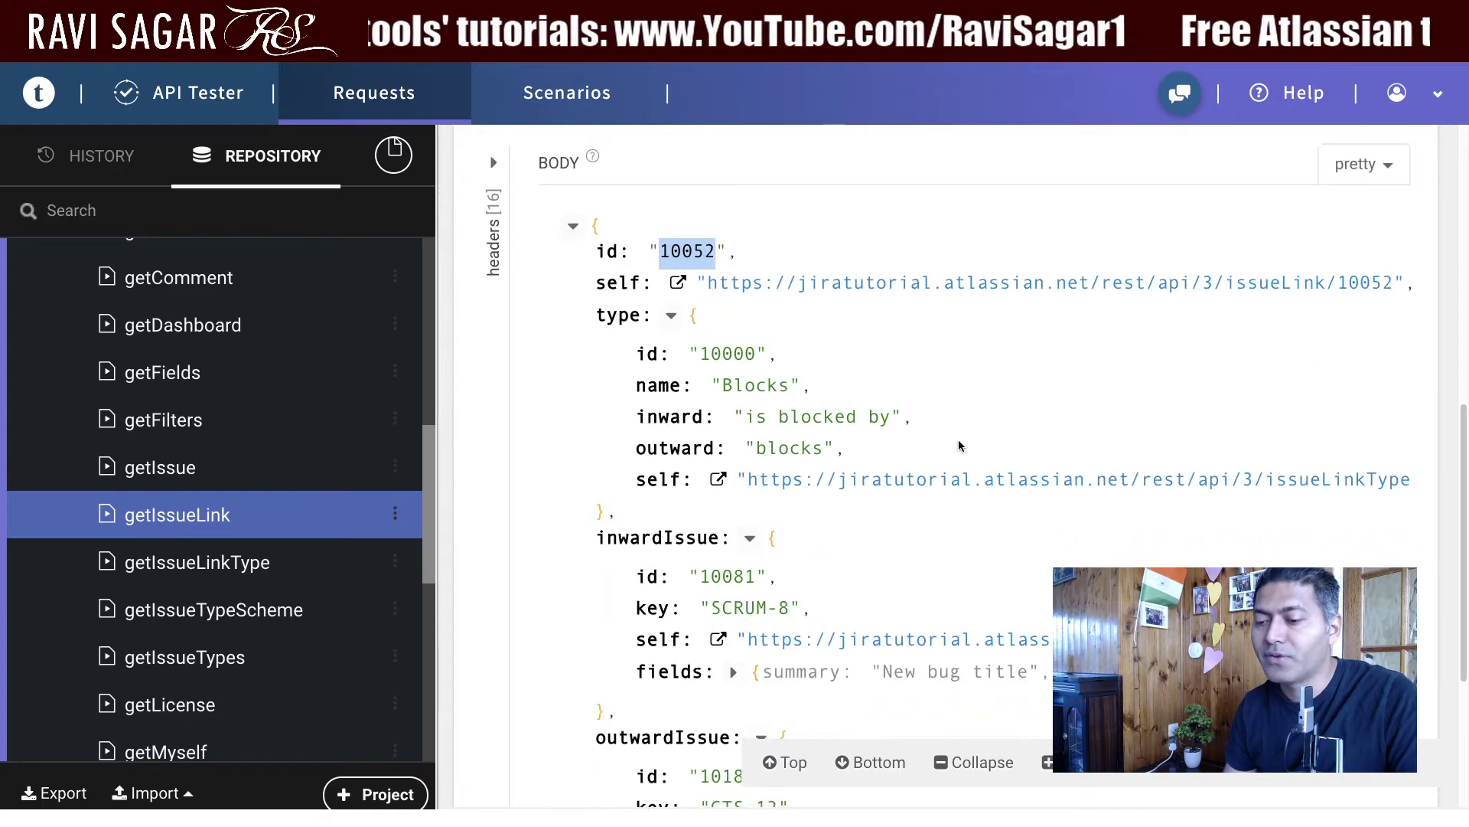
scroll(960, 446, down, 1)
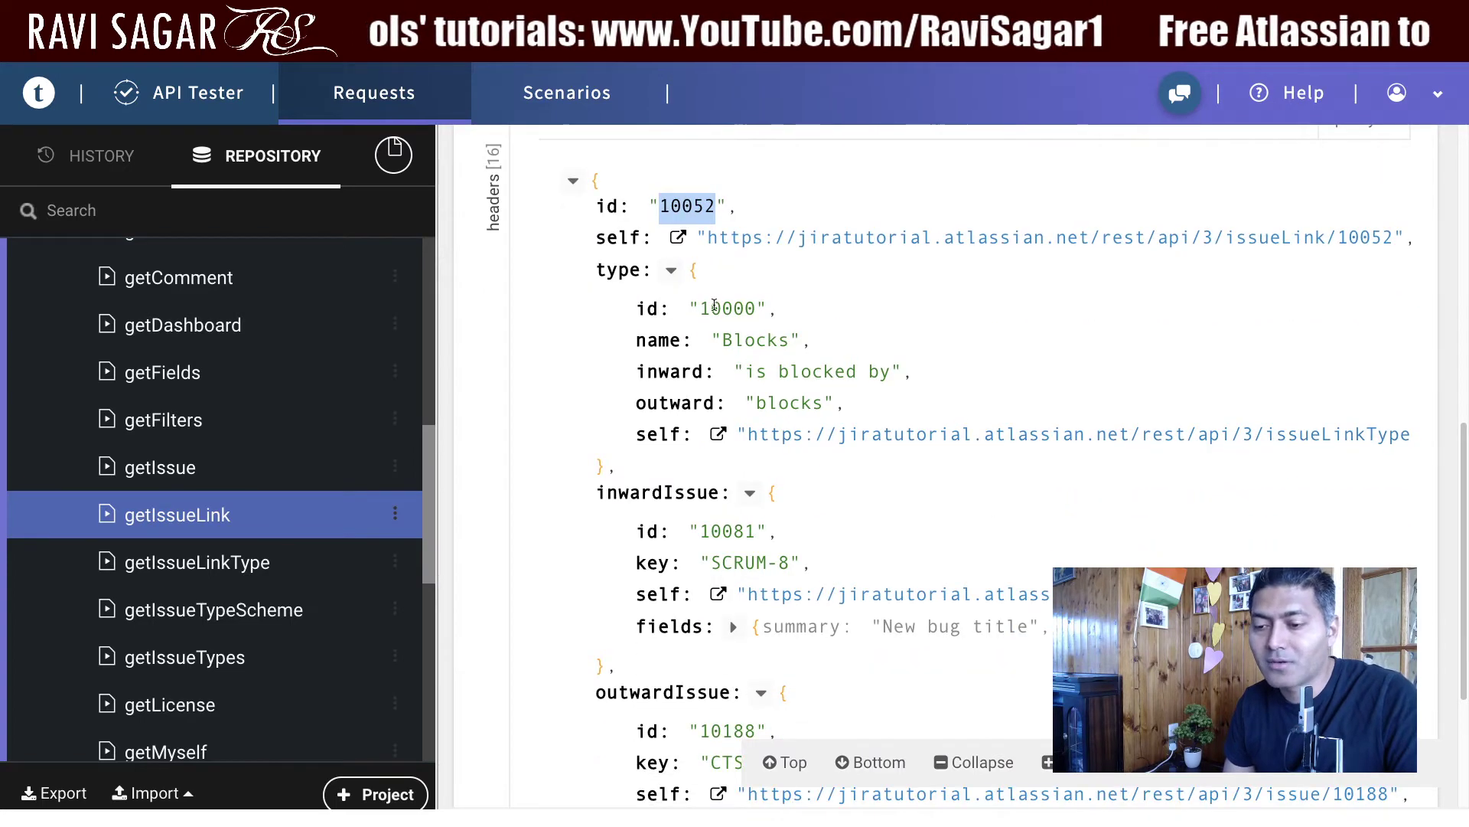
Highlight the link type's outward and inward descriptions and the key of the outward issue
drag(758, 370, 745, 400)
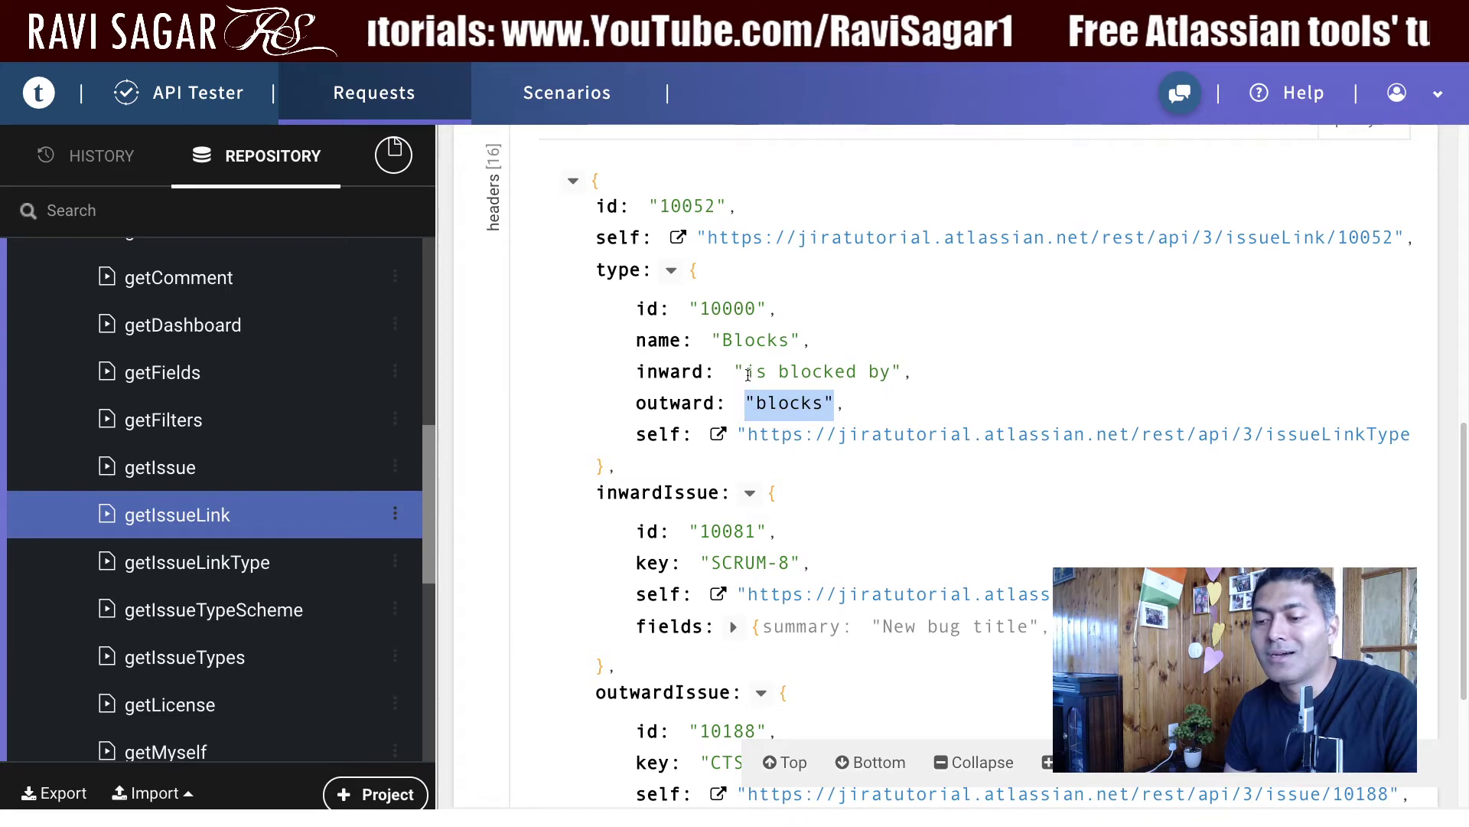
drag(749, 373, 902, 375)
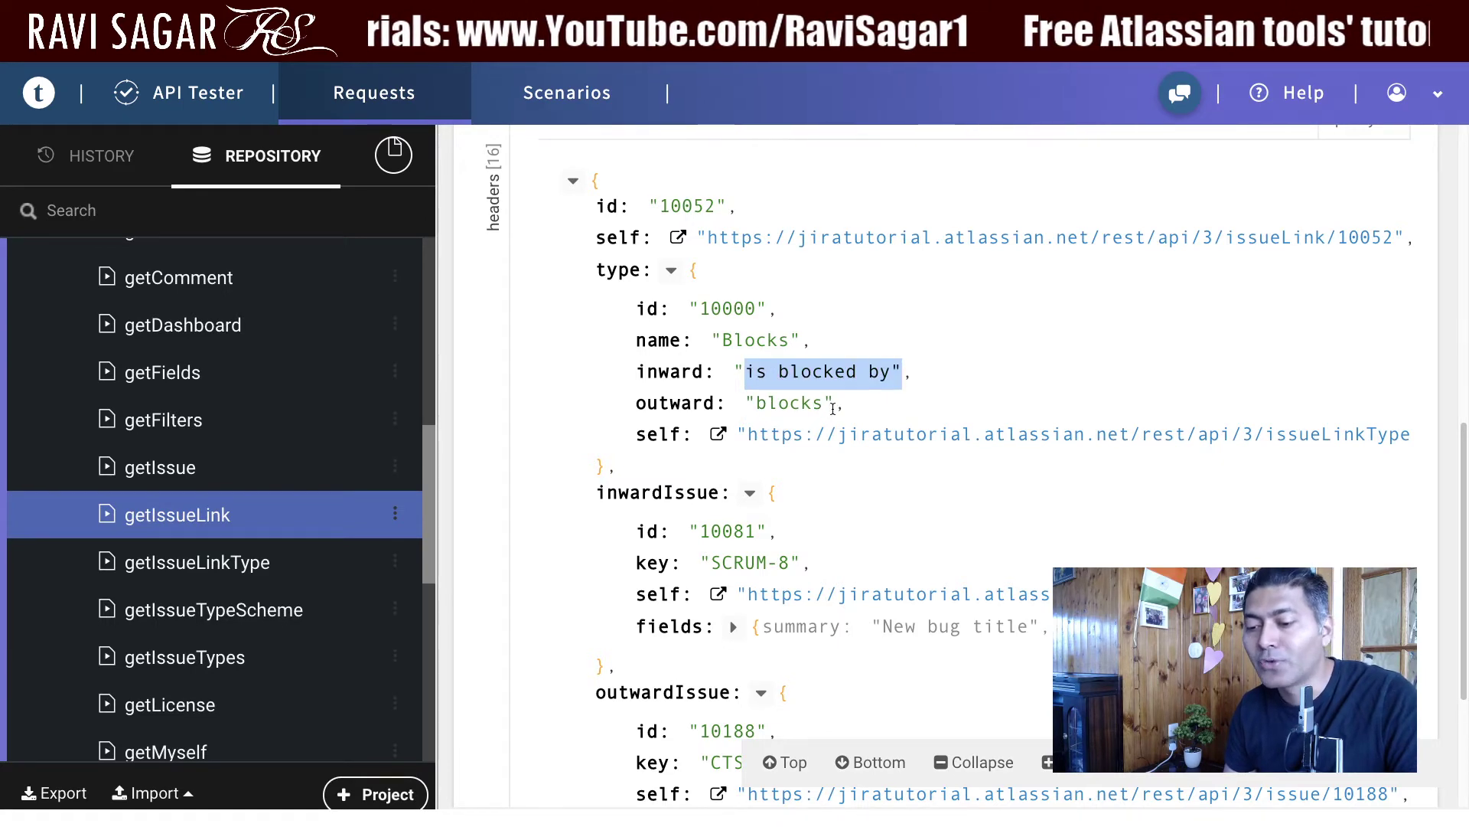
scroll(833, 408, down, 1)
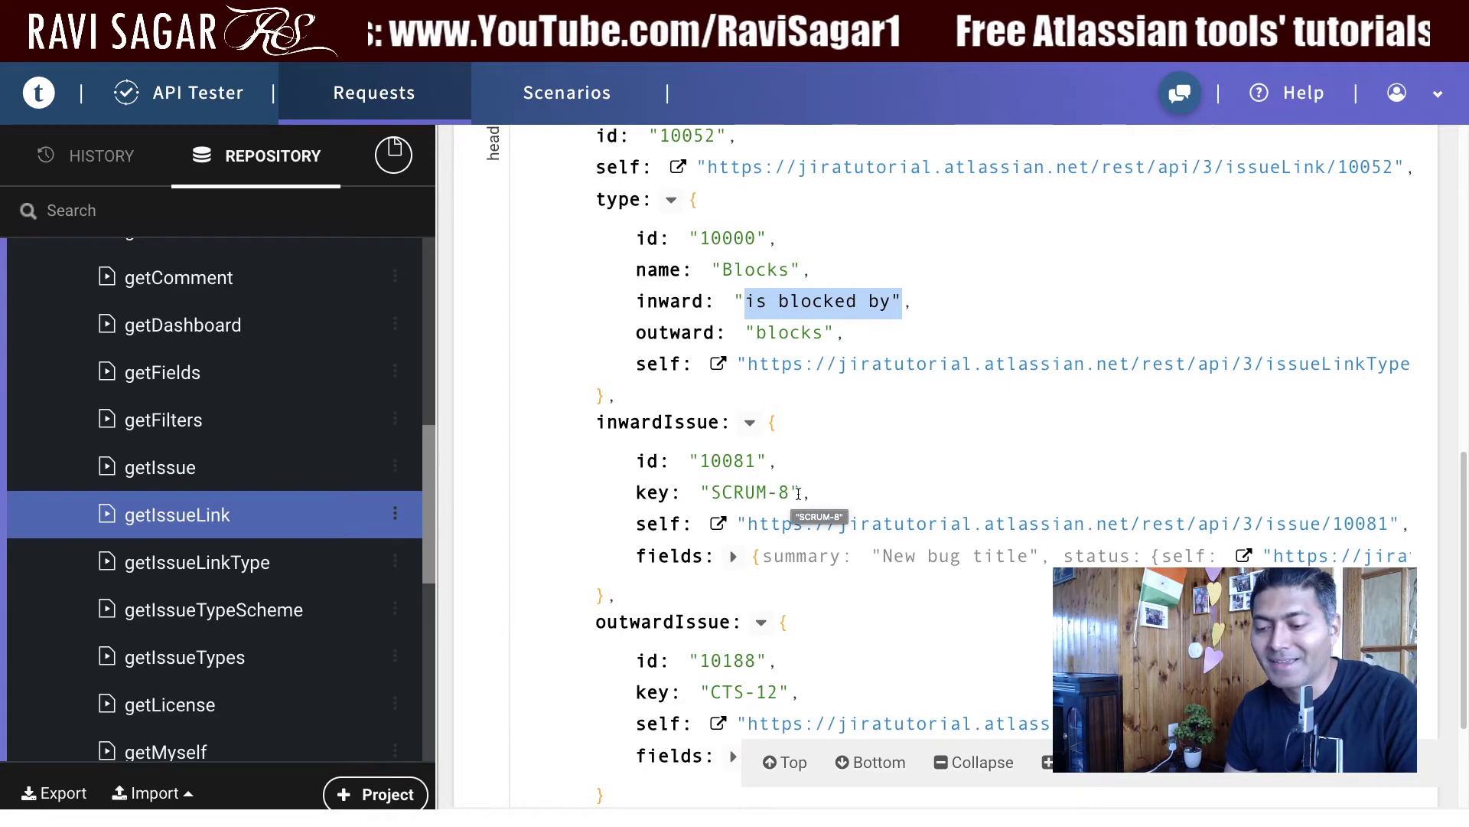
scroll(798, 493, down, 1)
drag(706, 660, 776, 663)
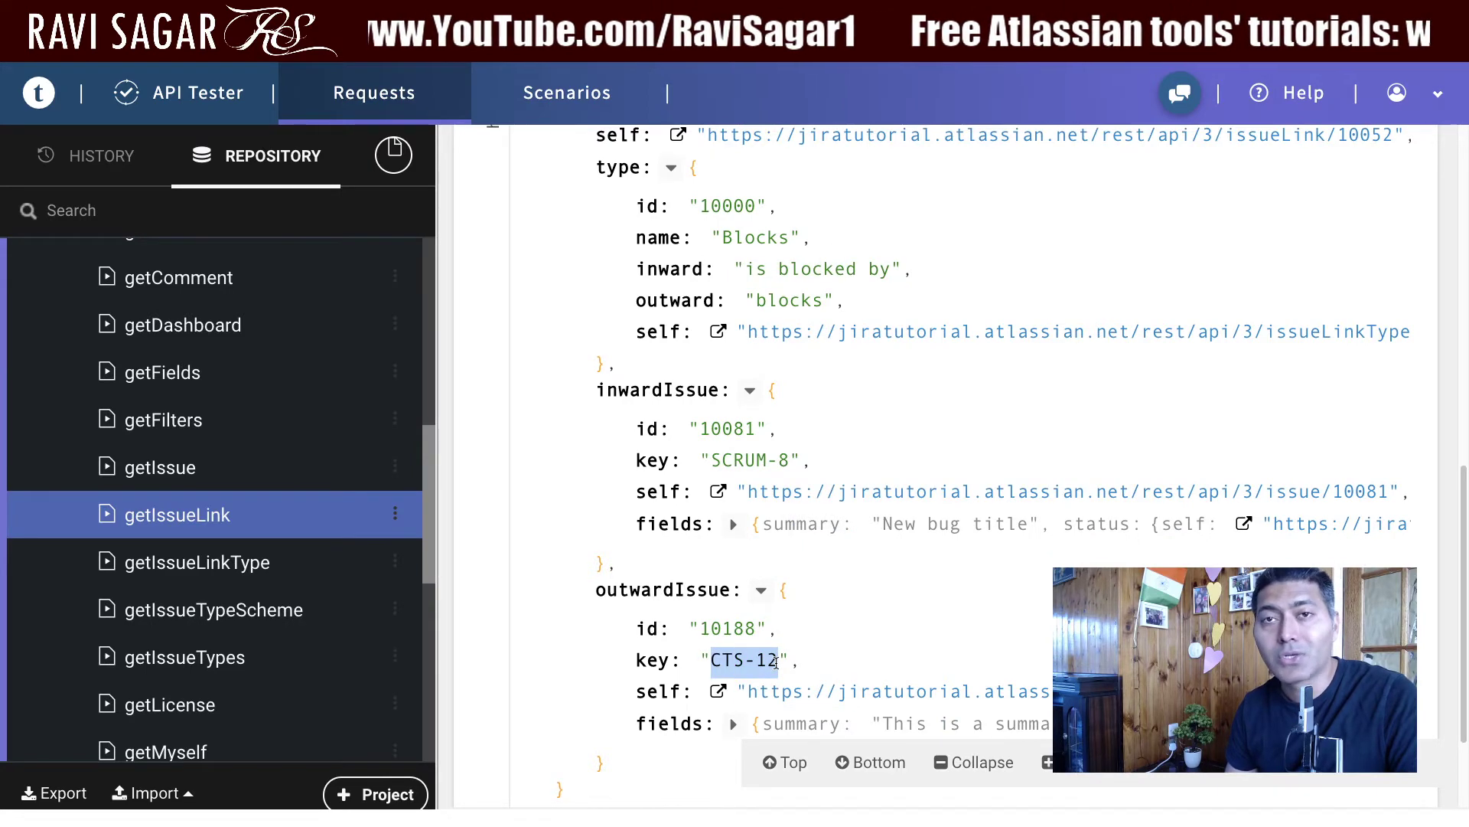
scroll(776, 663, up, 1)
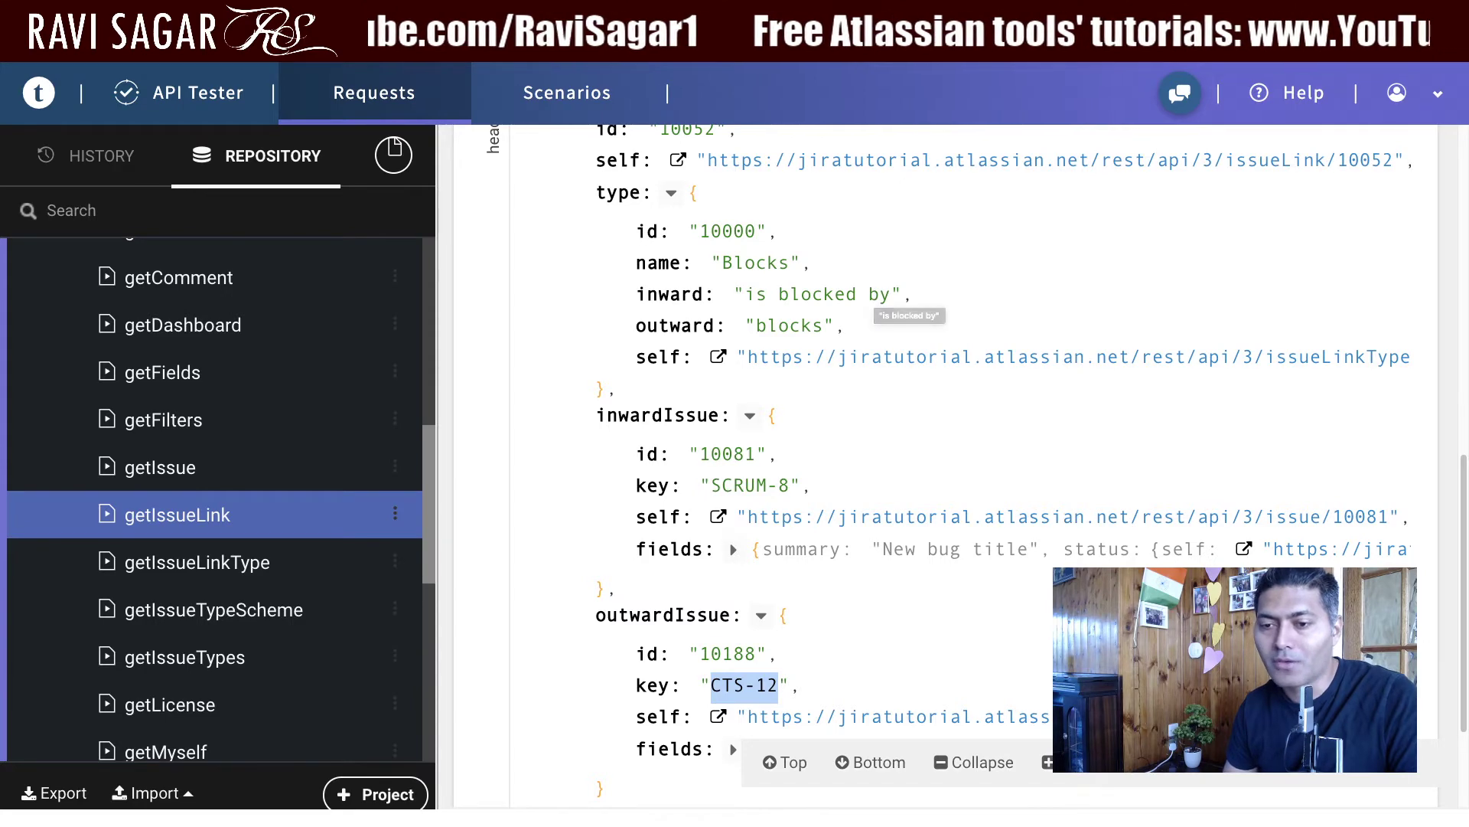
Switch to Jira, open the linked issue SCRUM-8, and examine its Issue links section
key(alt+Tab)
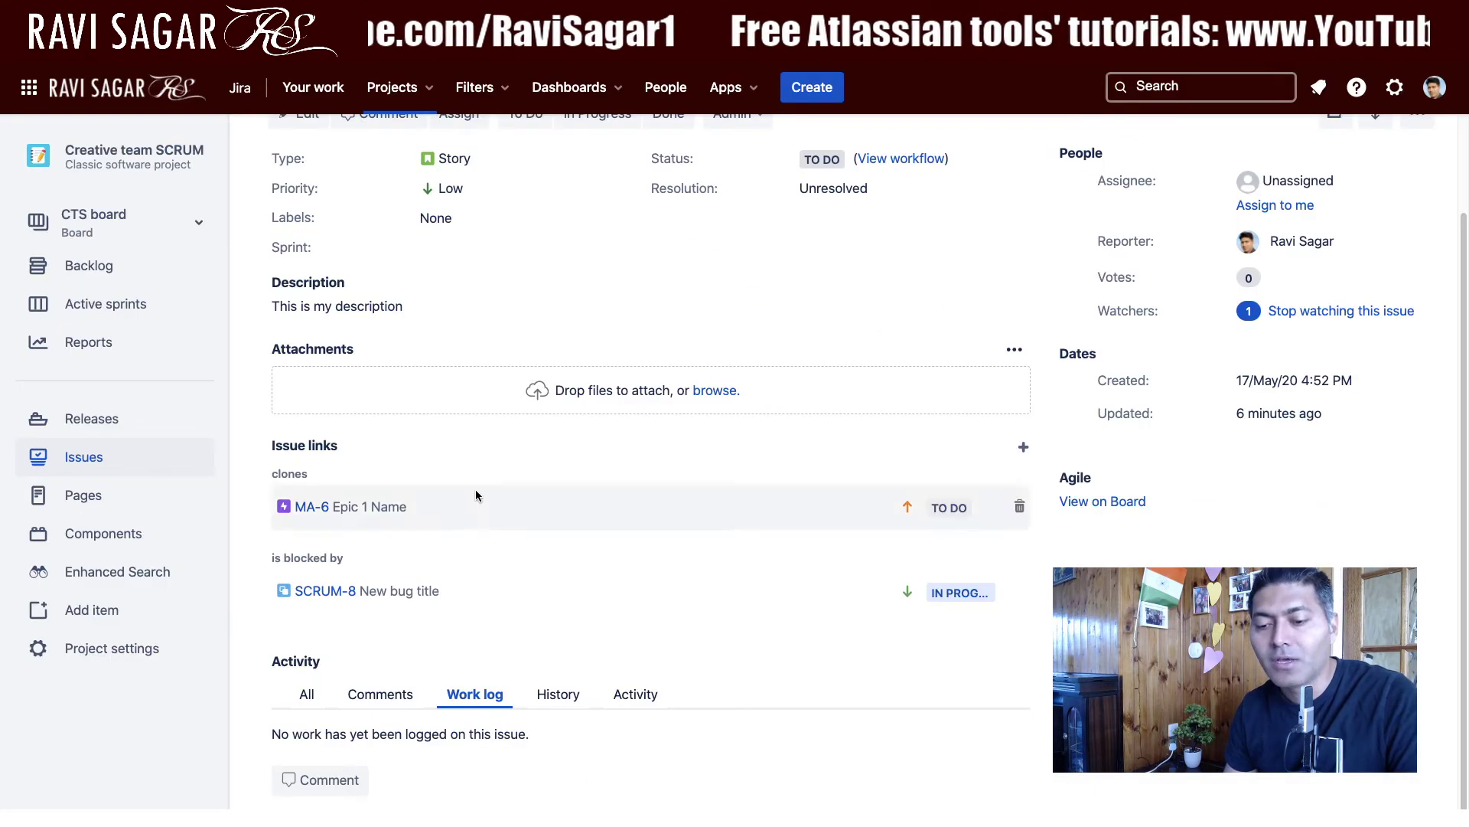
click(325, 592)
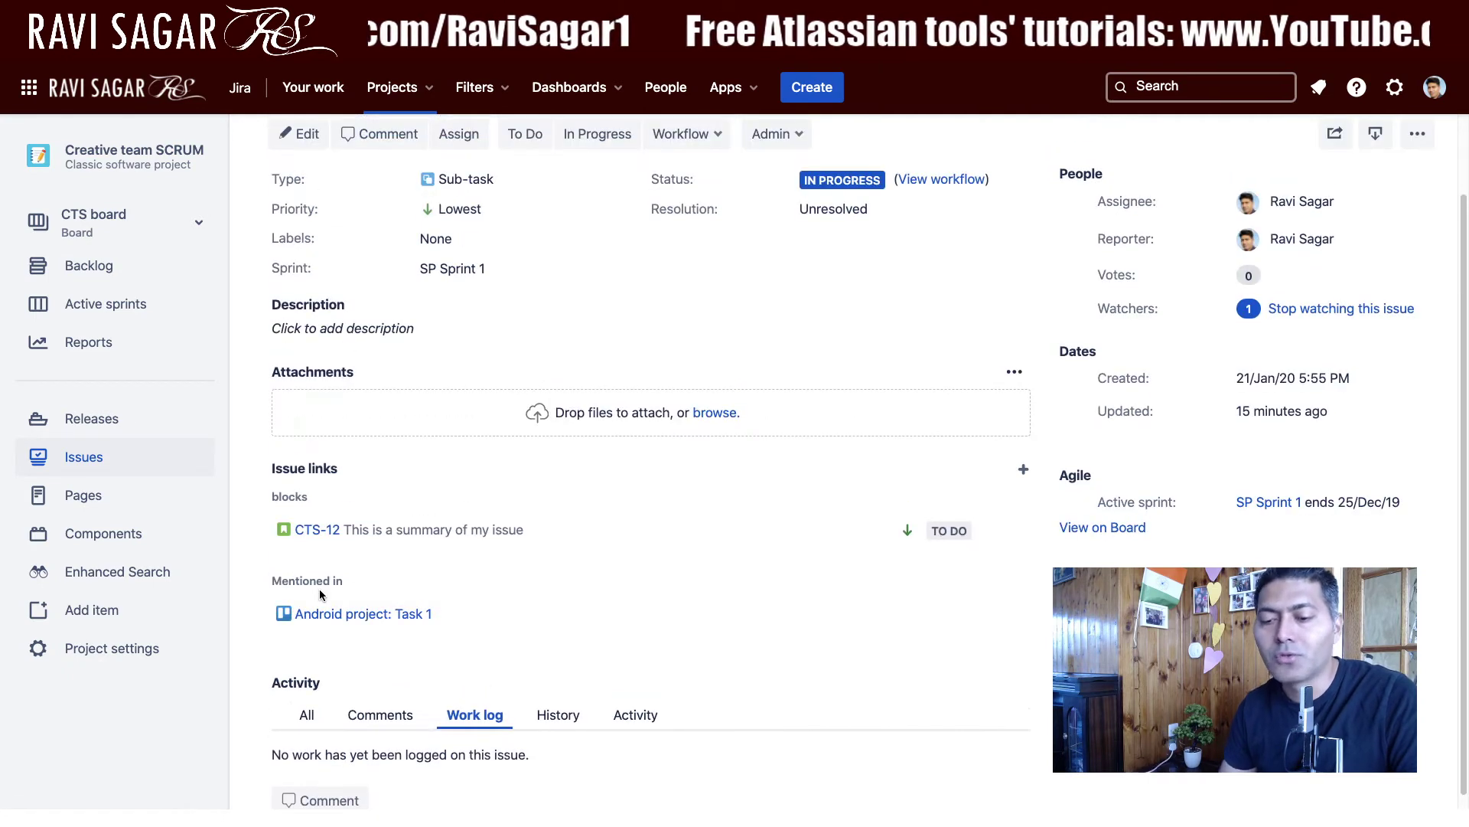
scroll(383, 581, up, 2)
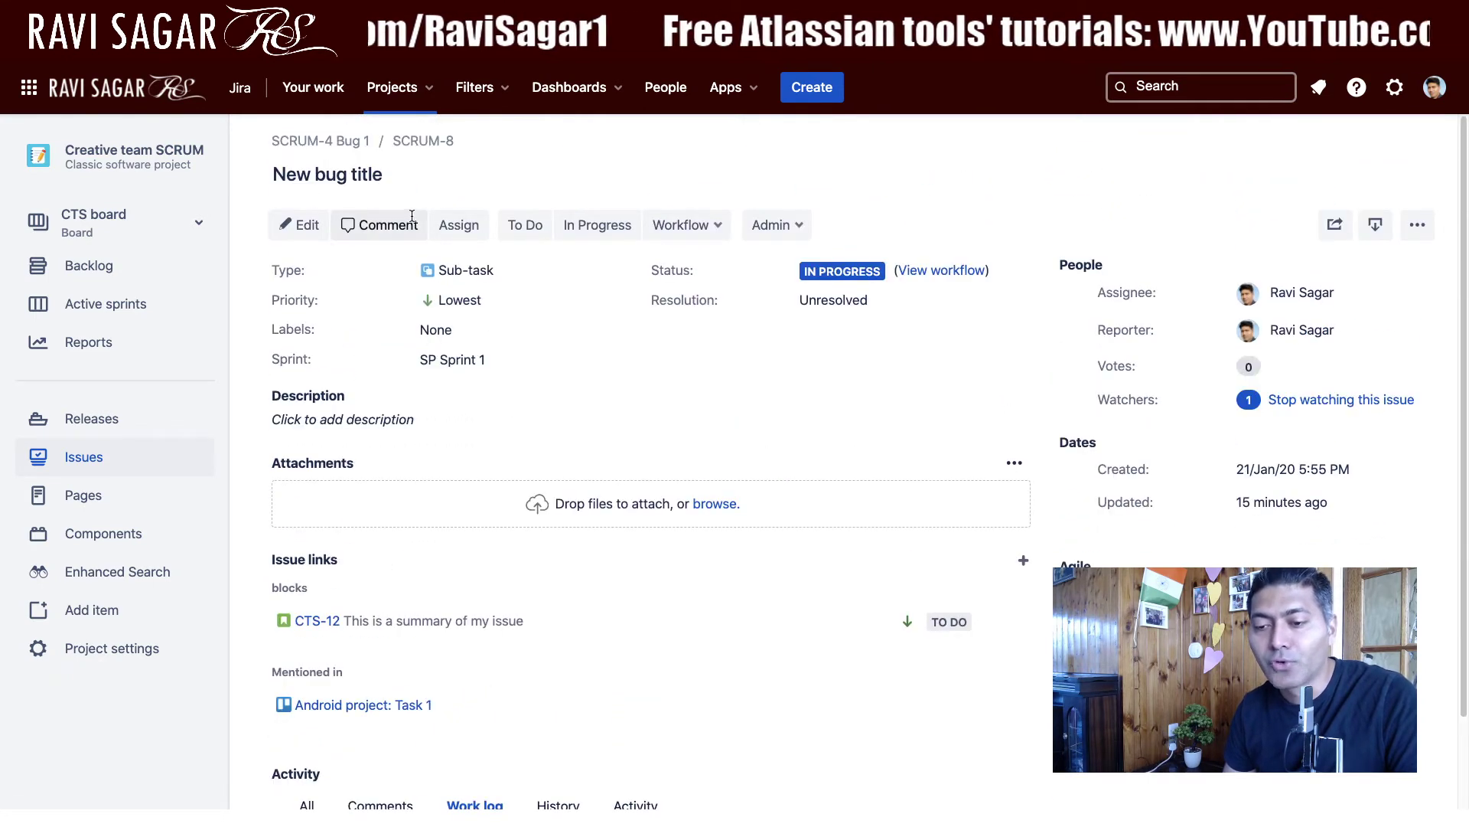
scroll(555, 338, down, 1)
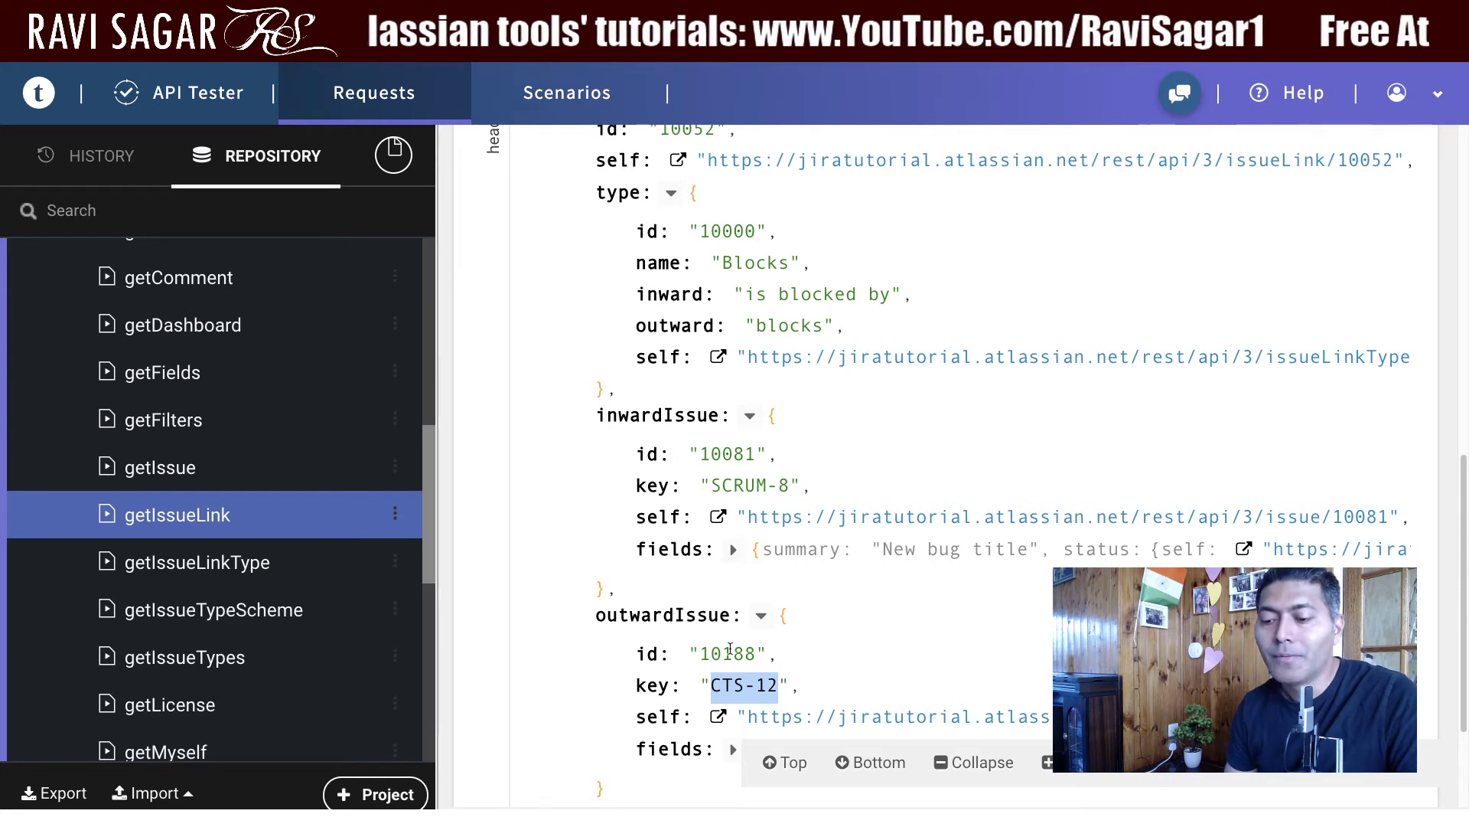
Back in the API tester, compare the inward and outward issues of the link, highlighting the inward issue's key
scroll(754, 573, down, 2)
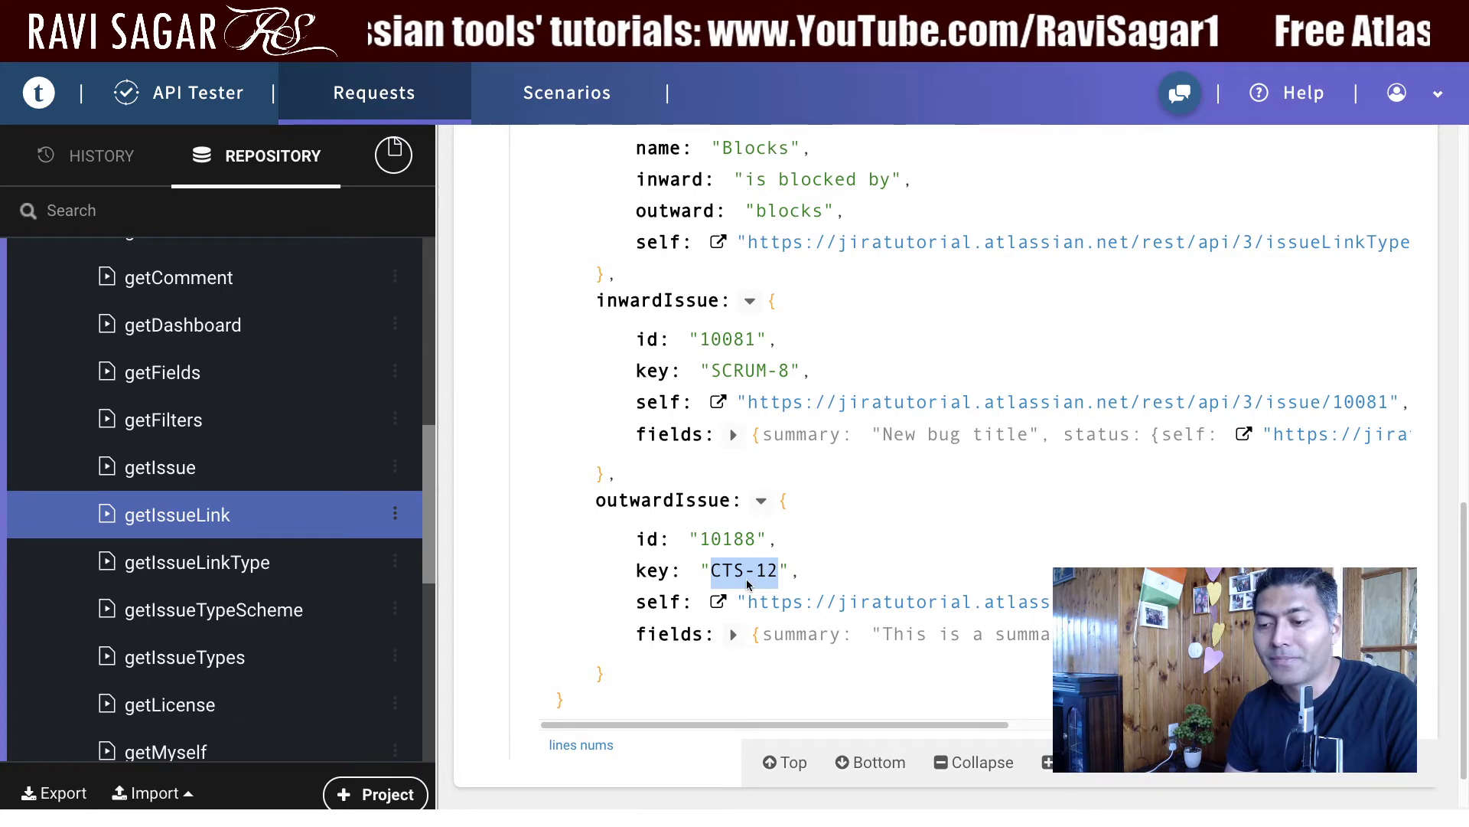
scroll(749, 584, up, 4)
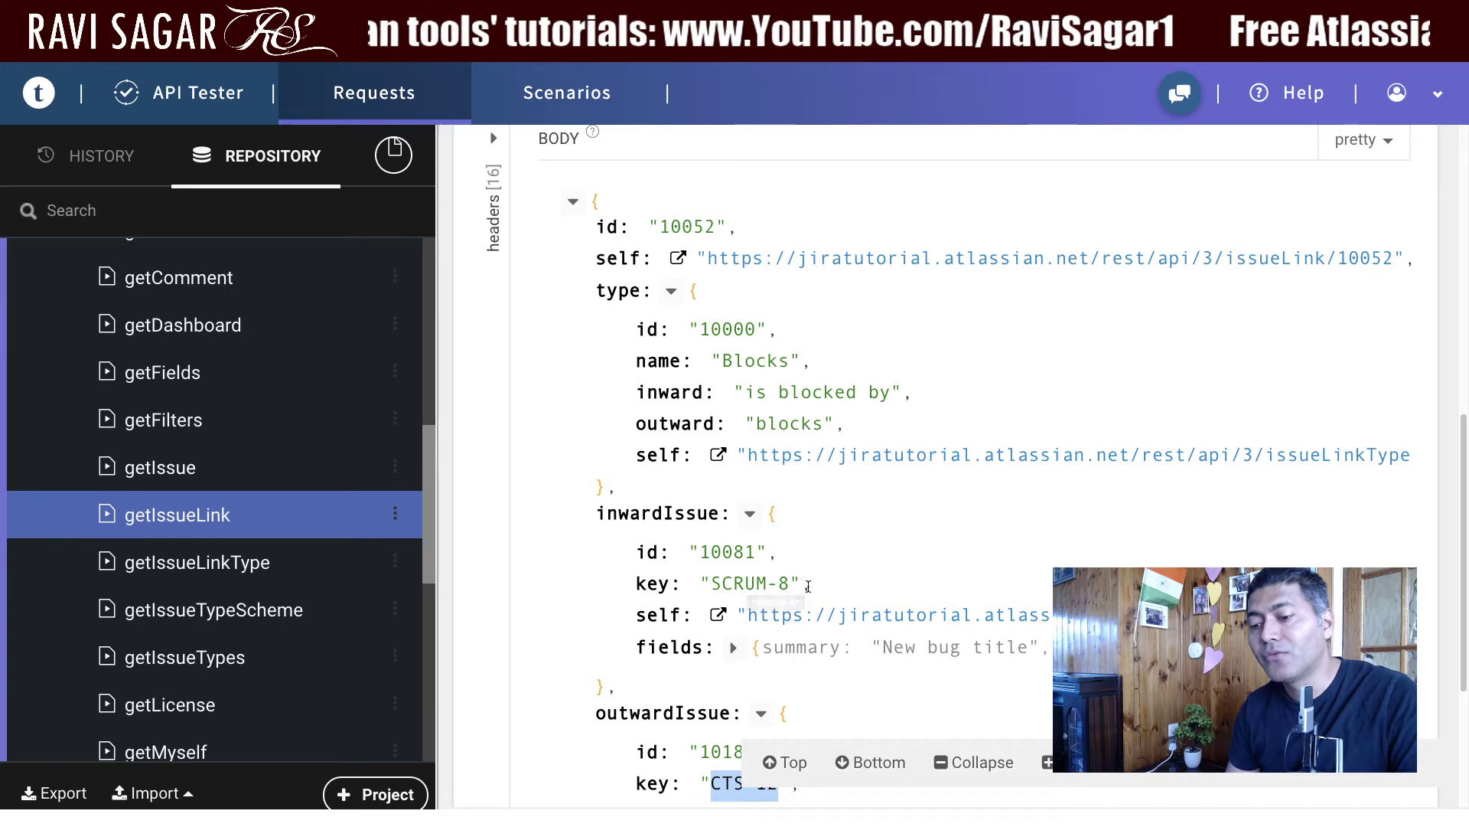
drag(800, 583, 715, 584)
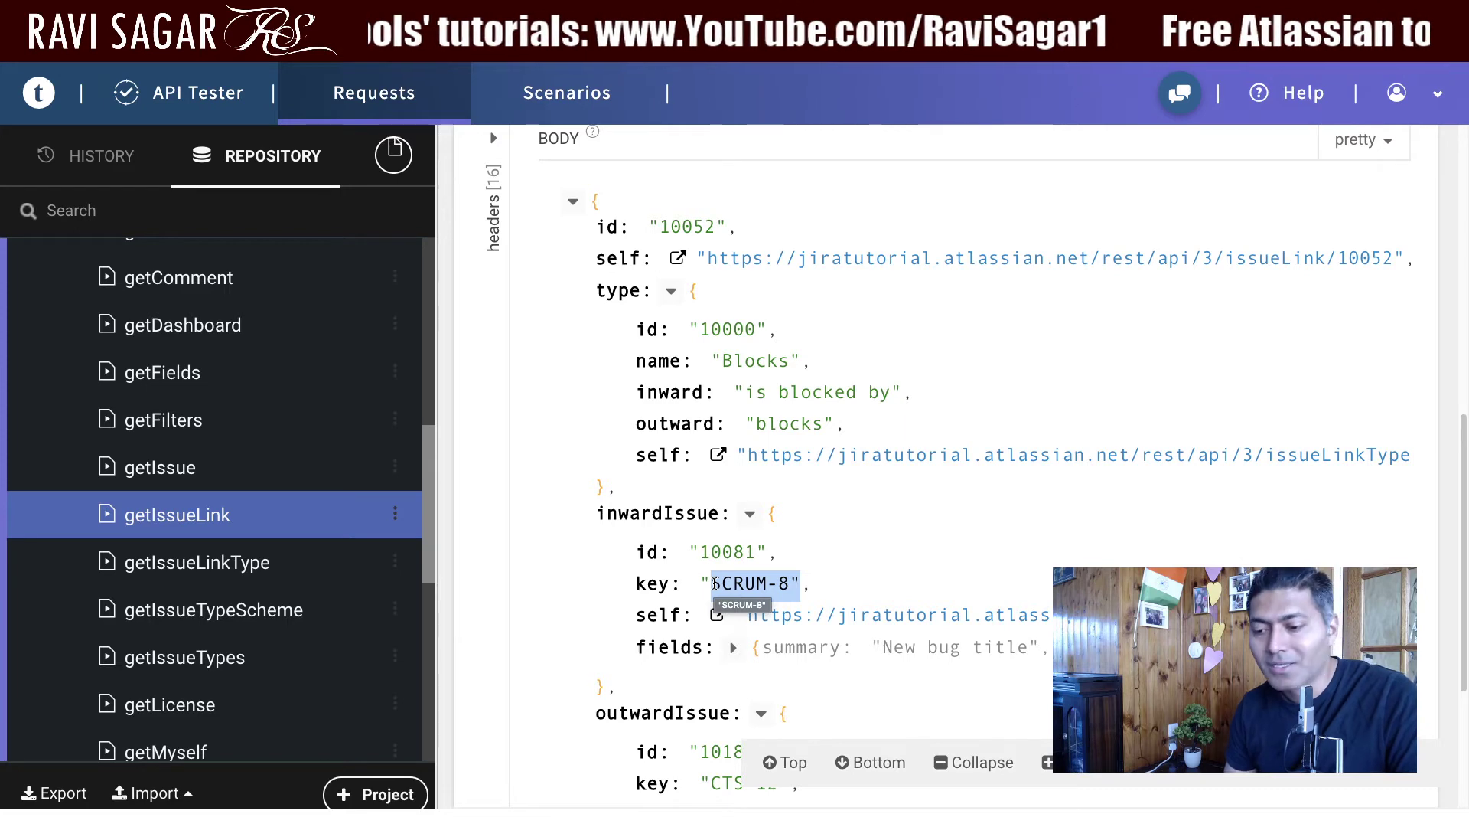
scroll(748, 466, down, 2)
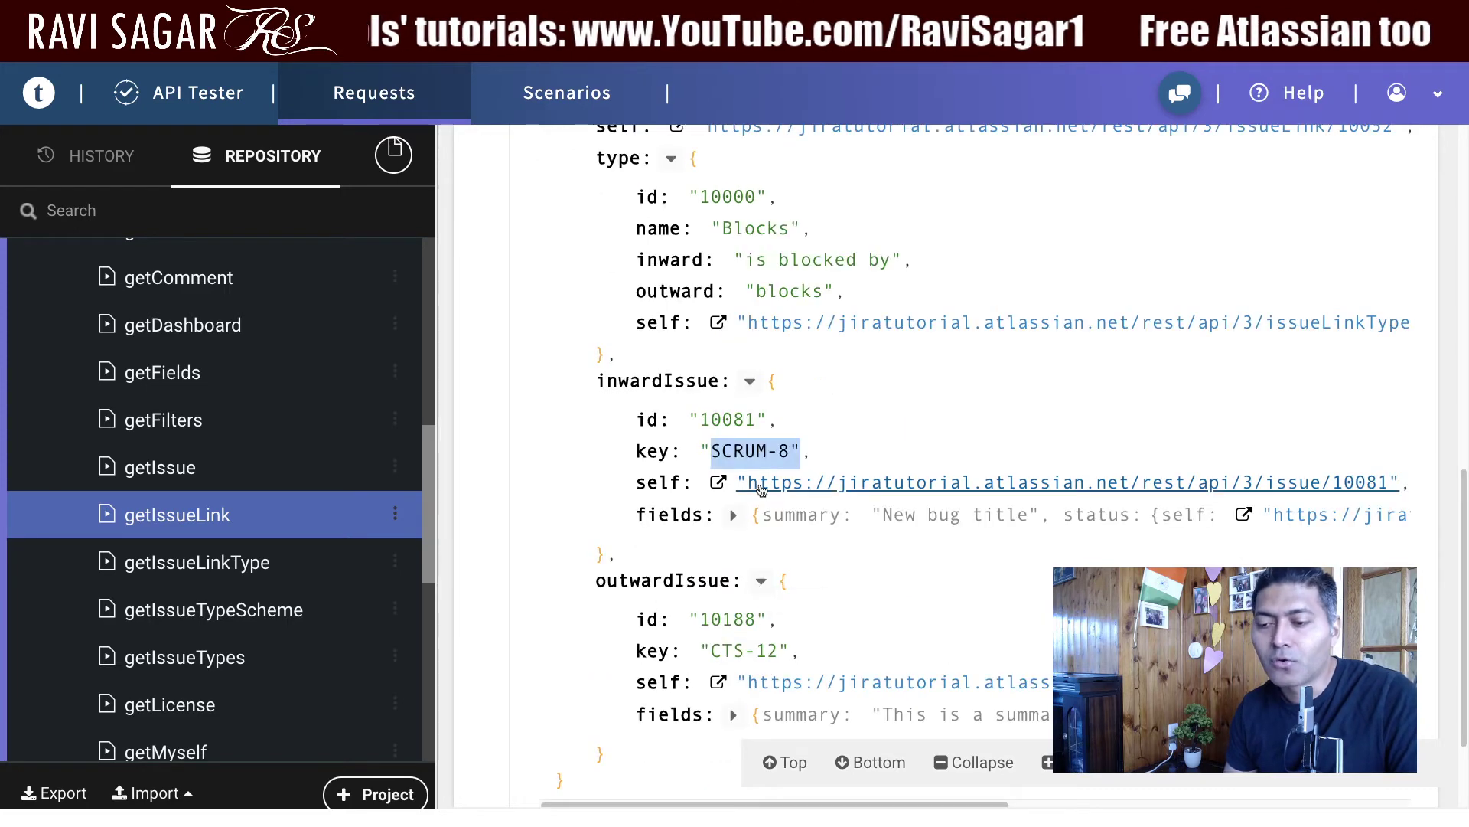
scroll(762, 489, up, 2)
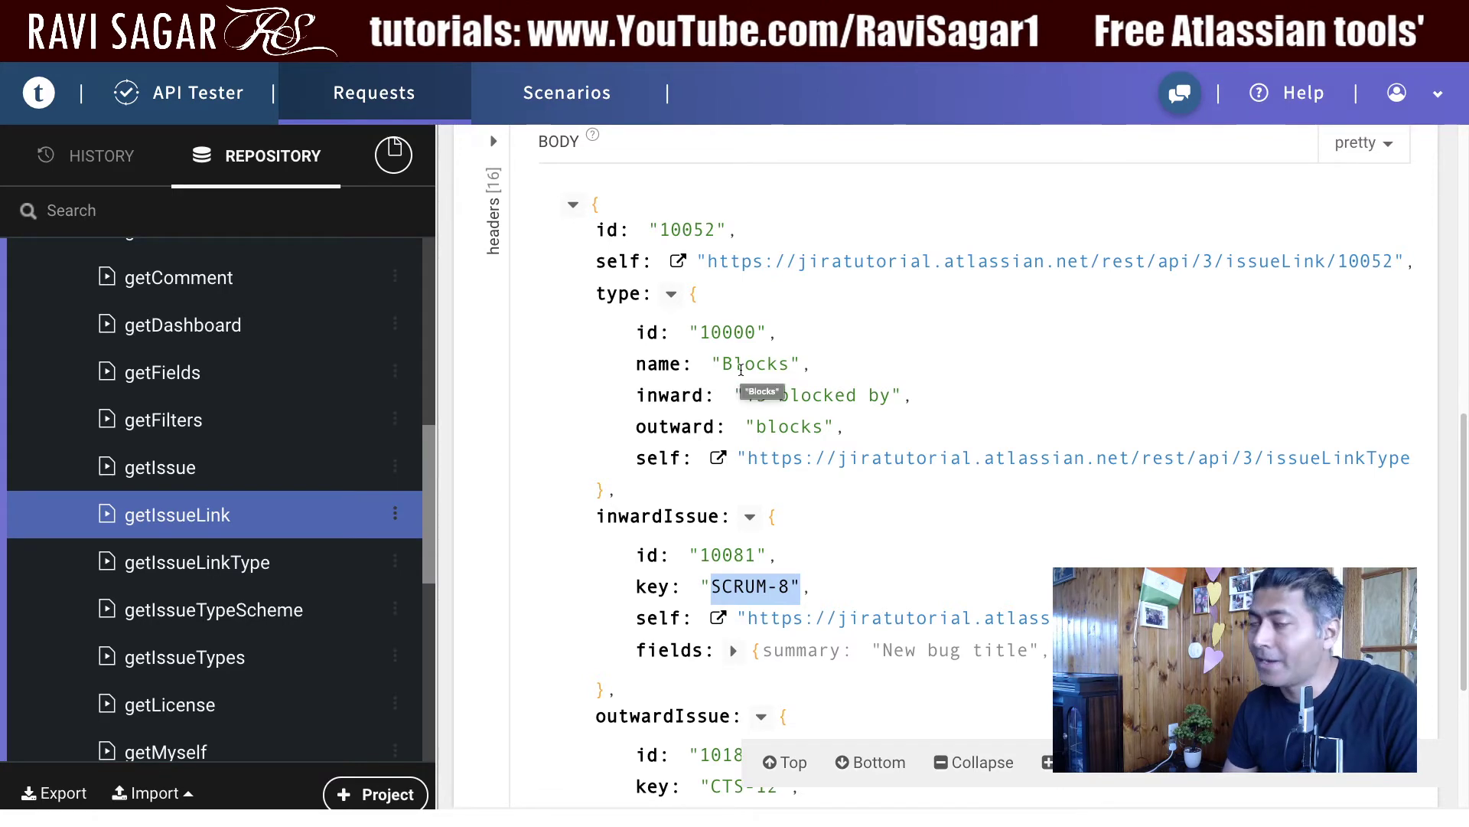
Change the link id in the getIssueLink URL to 10053, and save and send the request
scroll(768, 382, up, 10)
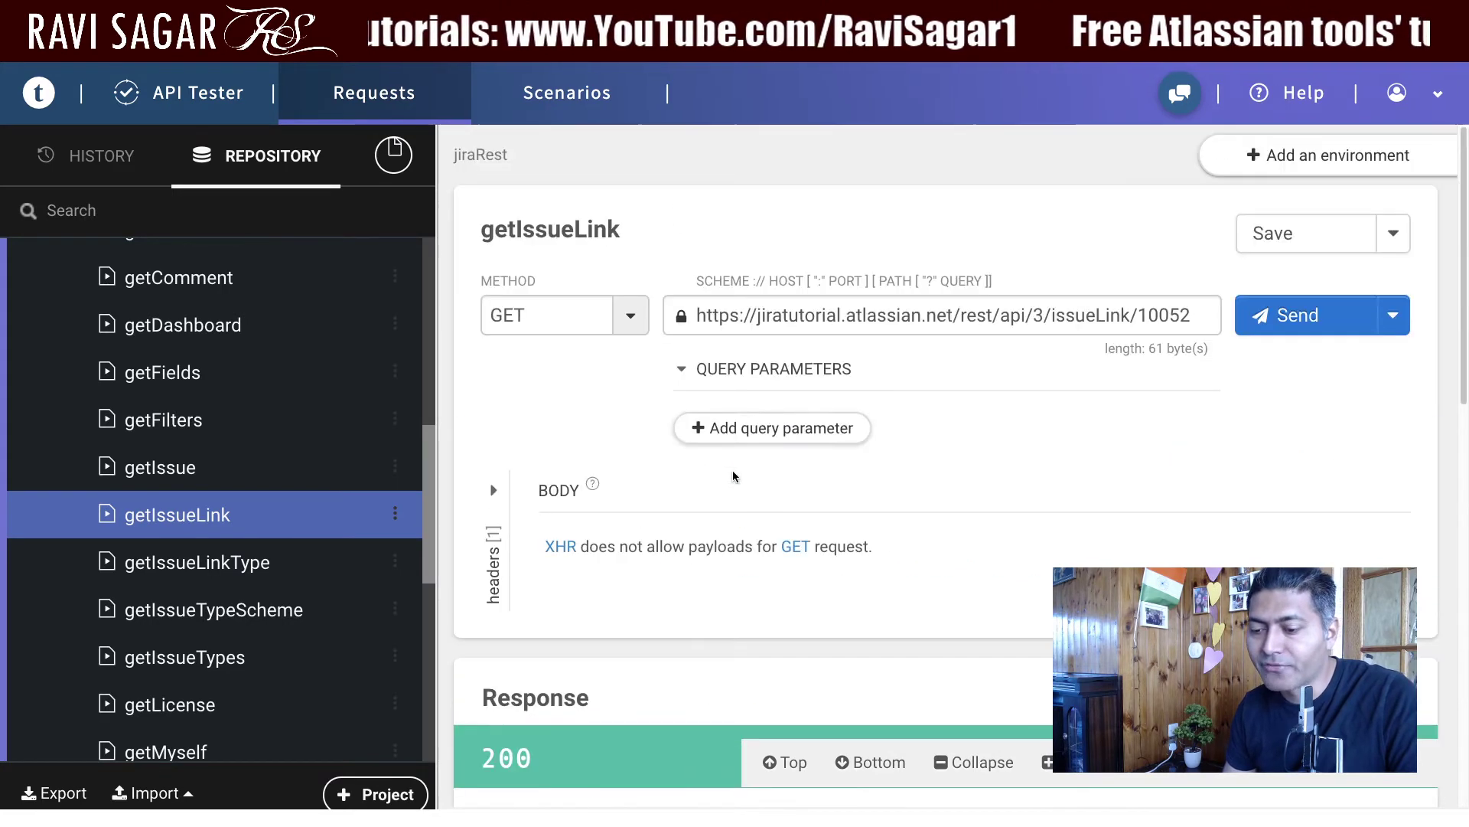
click(1150, 314)
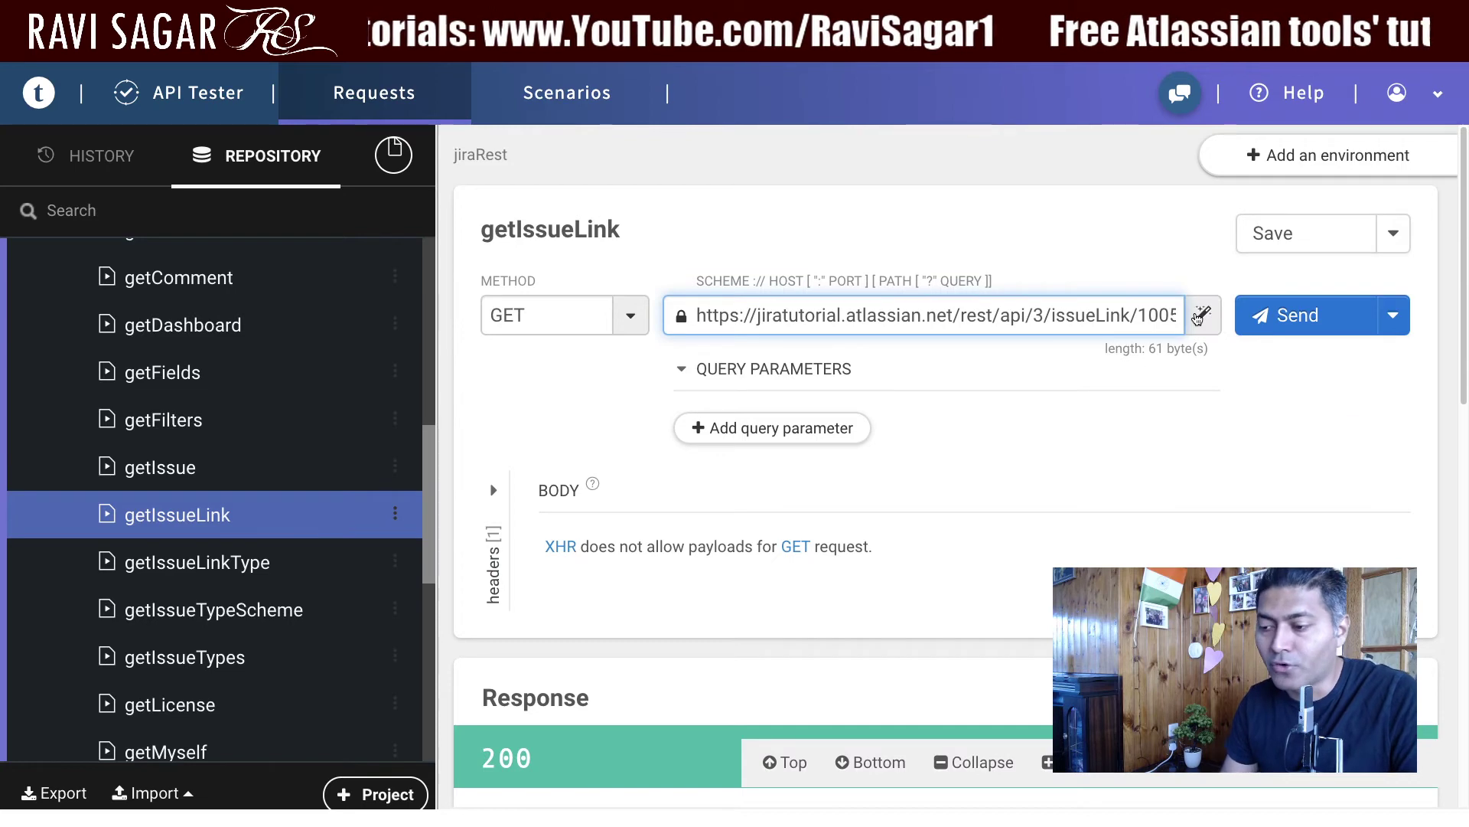
key(End)
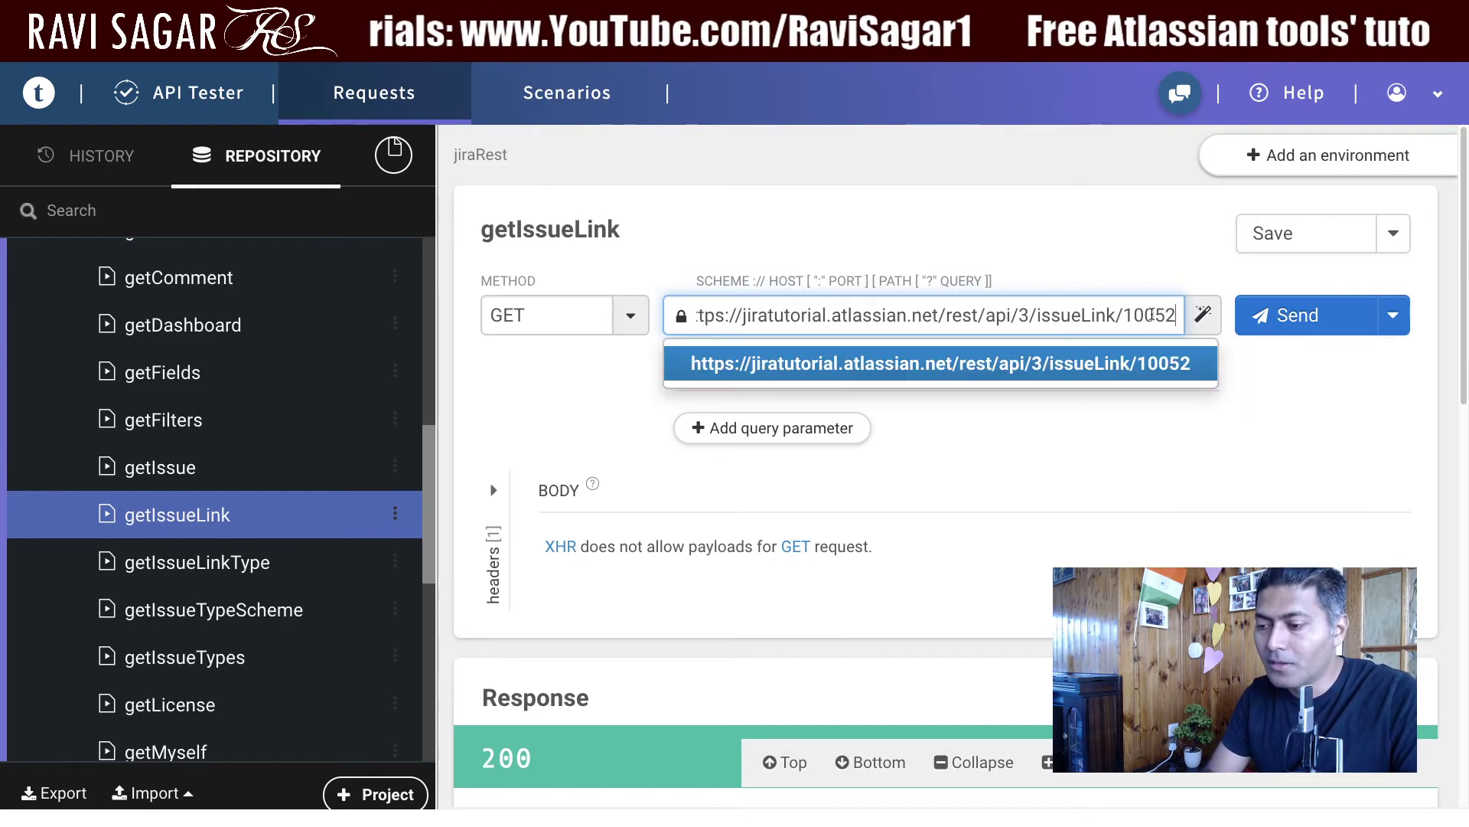
key(BackSpace)
text(3)
click(1306, 239)
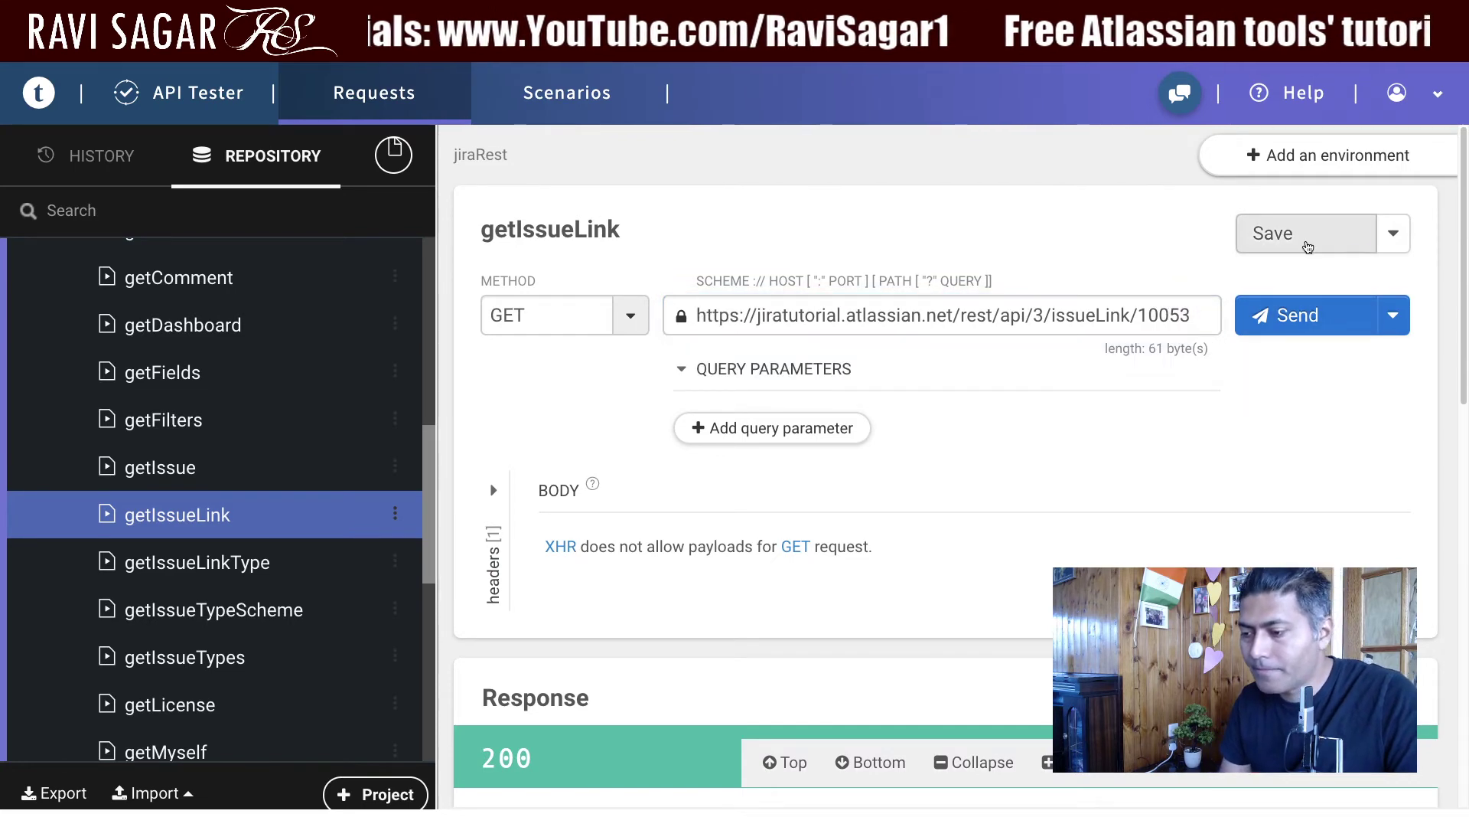
click(1300, 317)
Examine the returned link's type, inwardIssue and outwardIssue objects in the response body
scroll(1118, 387, down, 8)
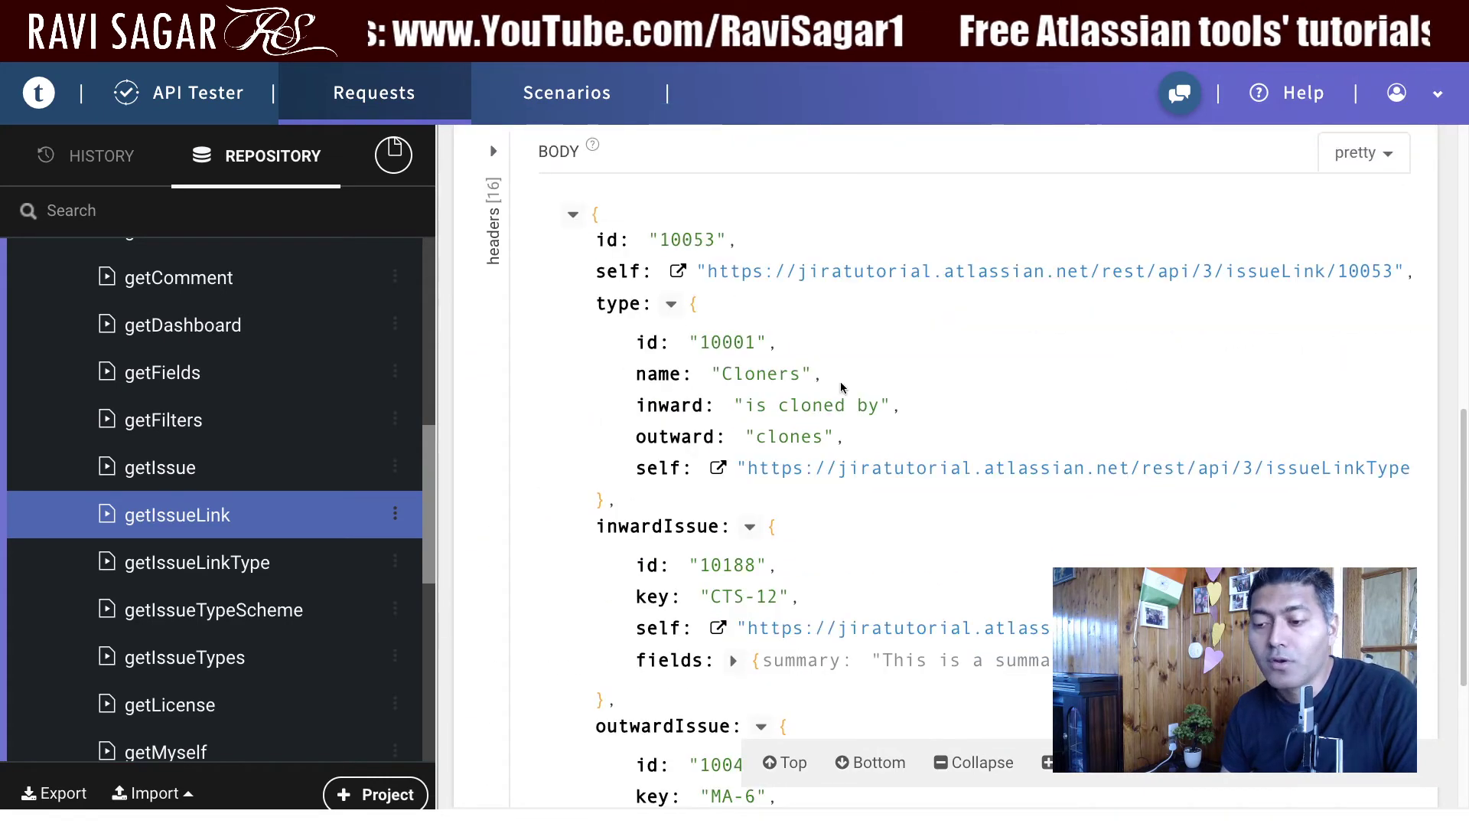
scroll(884, 463, down, 3)
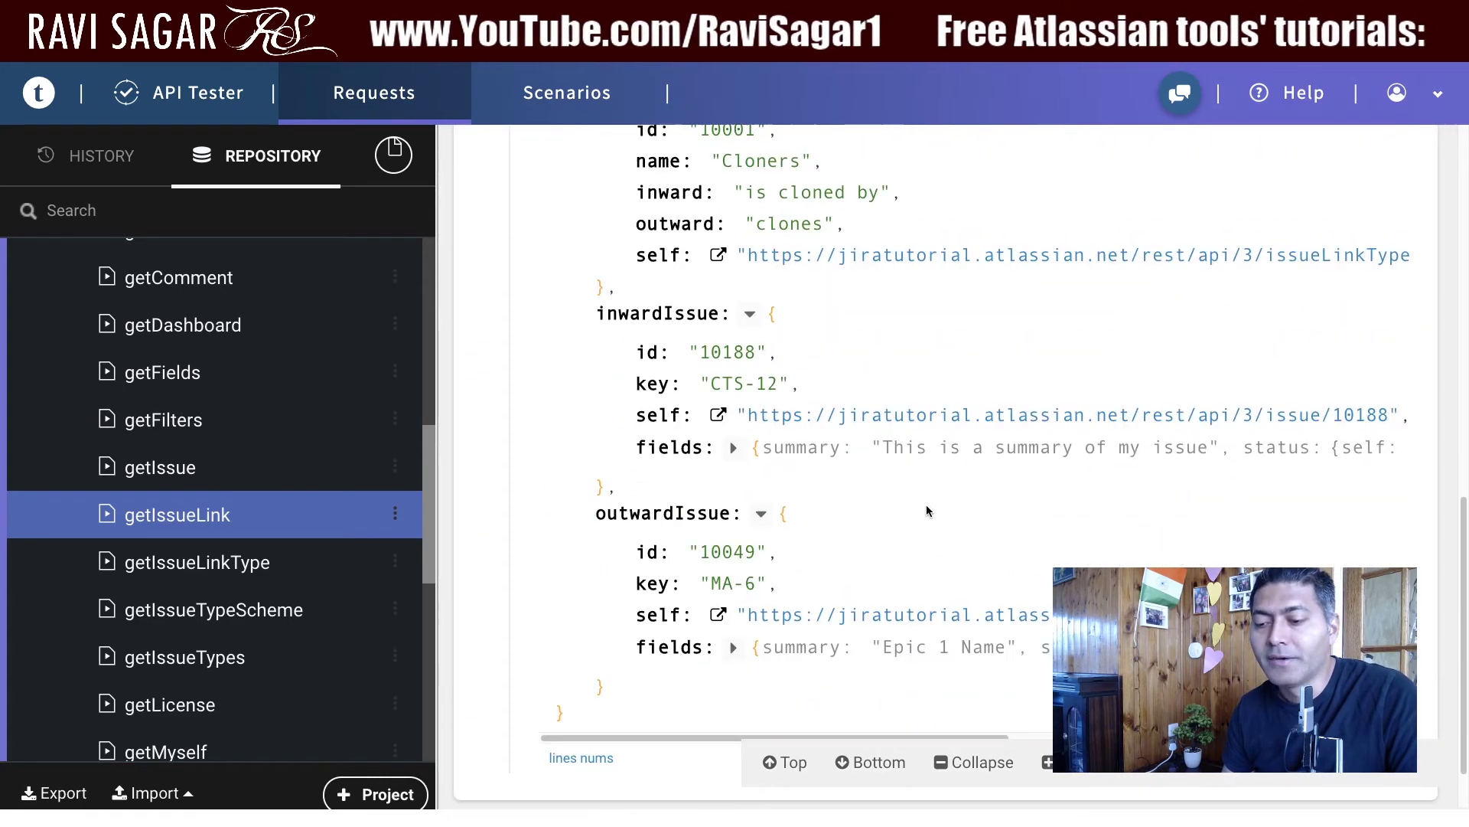
scroll(926, 503, up, 3)
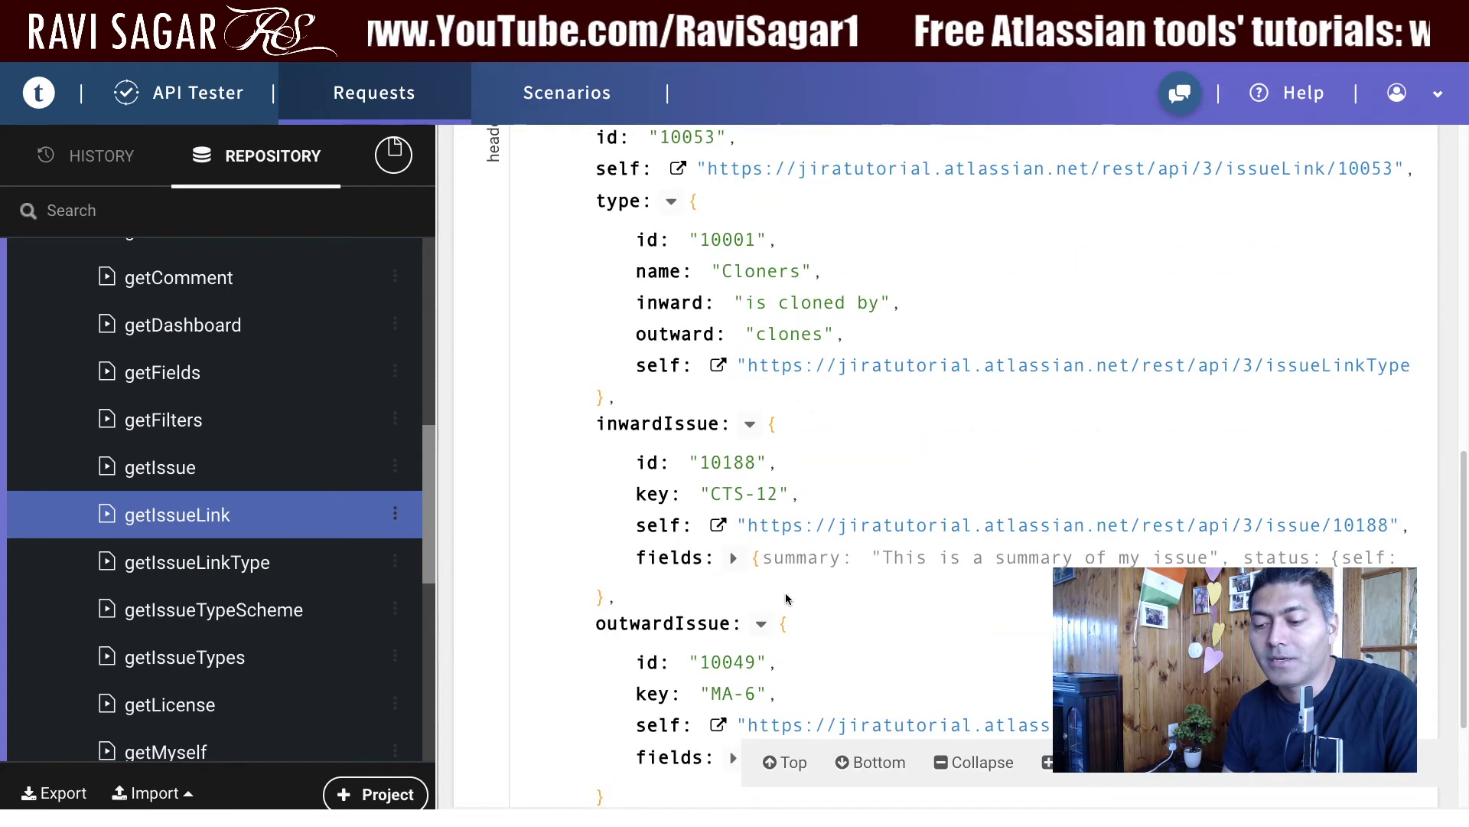
Switch to Jira and compare the issue links of CTS-12 and its linked issue MA-6, ending back on CTS-12
key(alt+Tab)
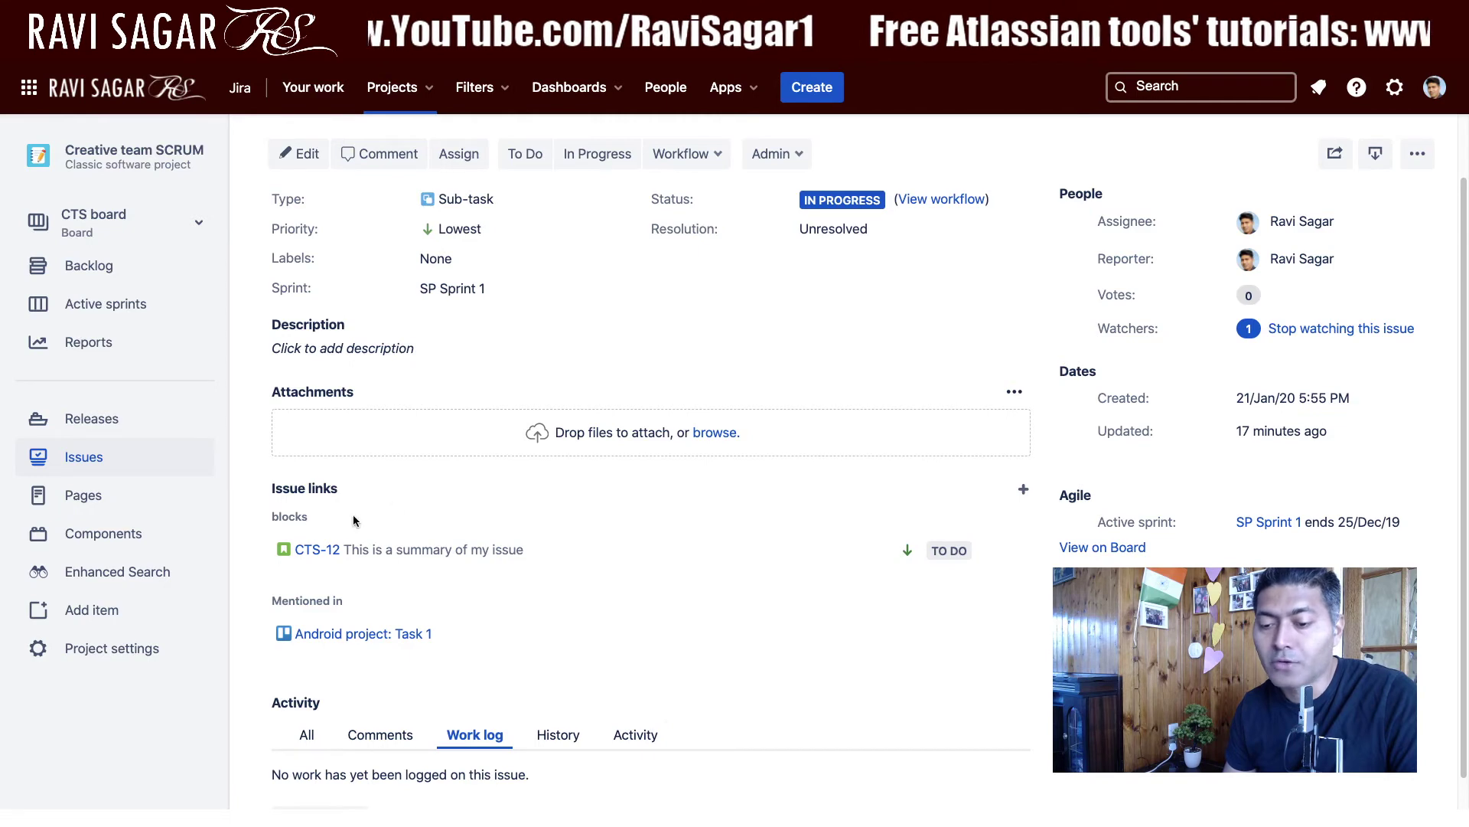
click(316, 551)
scroll(311, 512, down, 1)
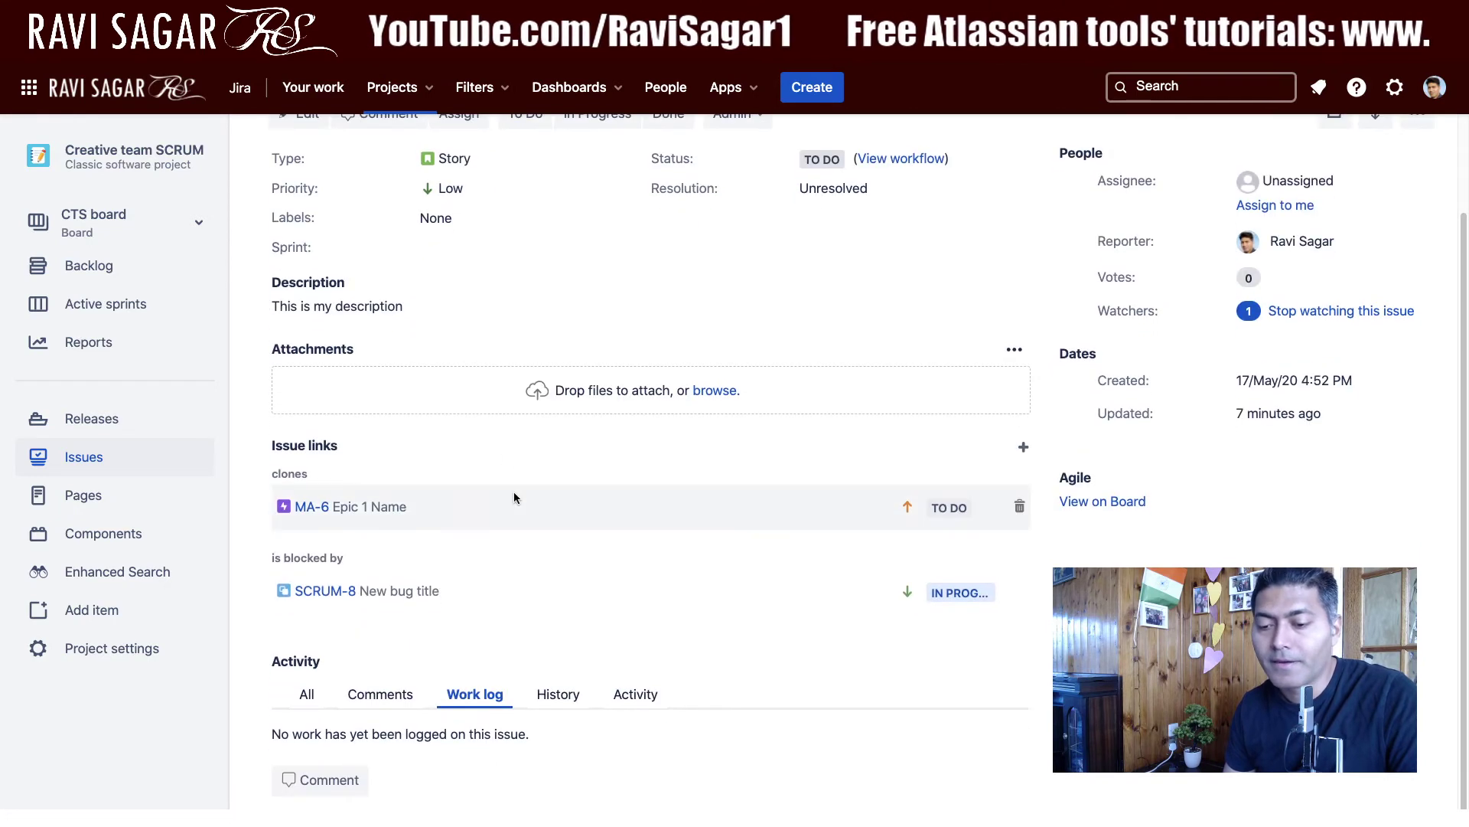
click(312, 509)
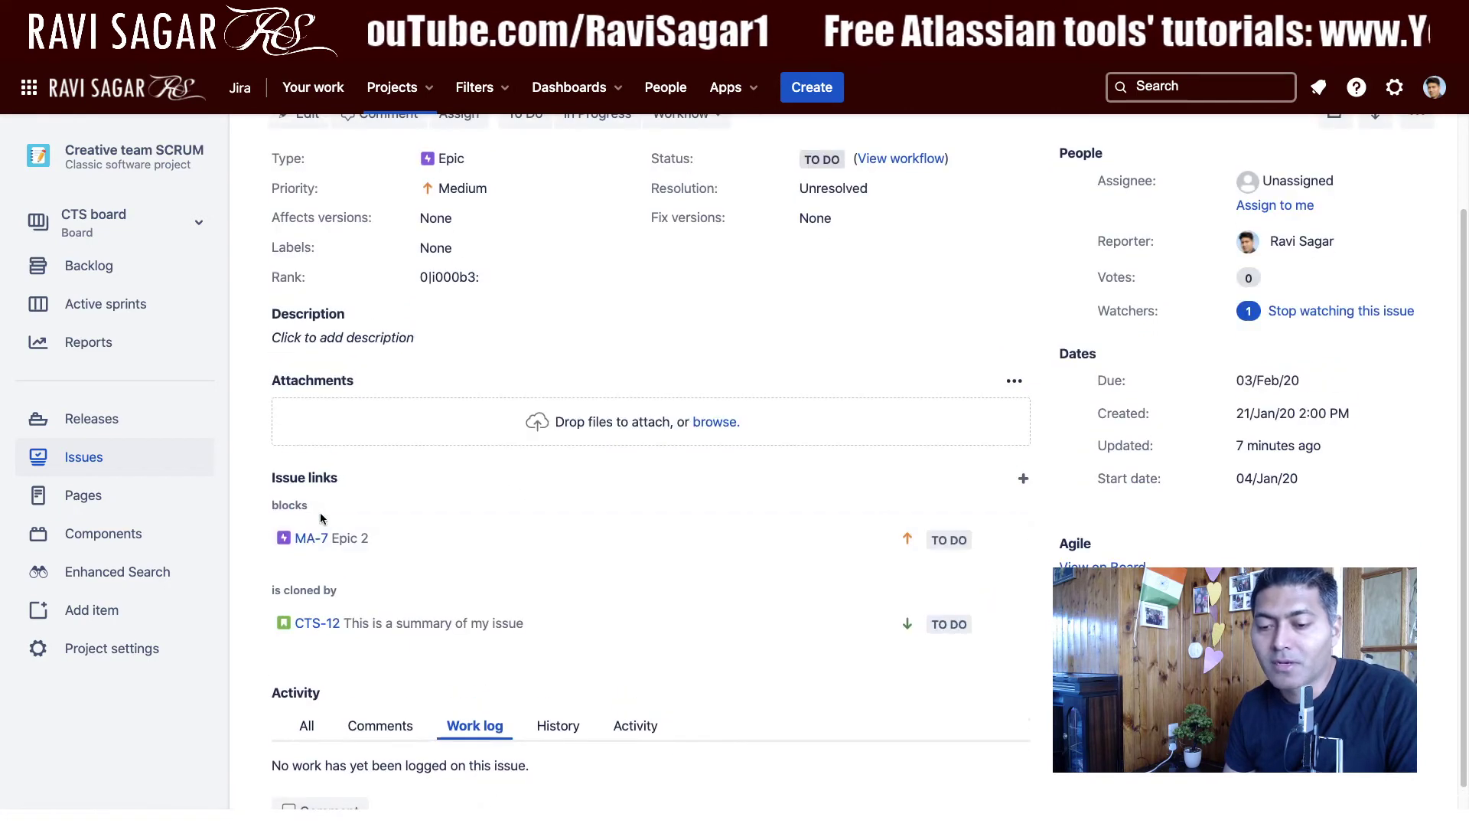
scroll(355, 555, up, 3)
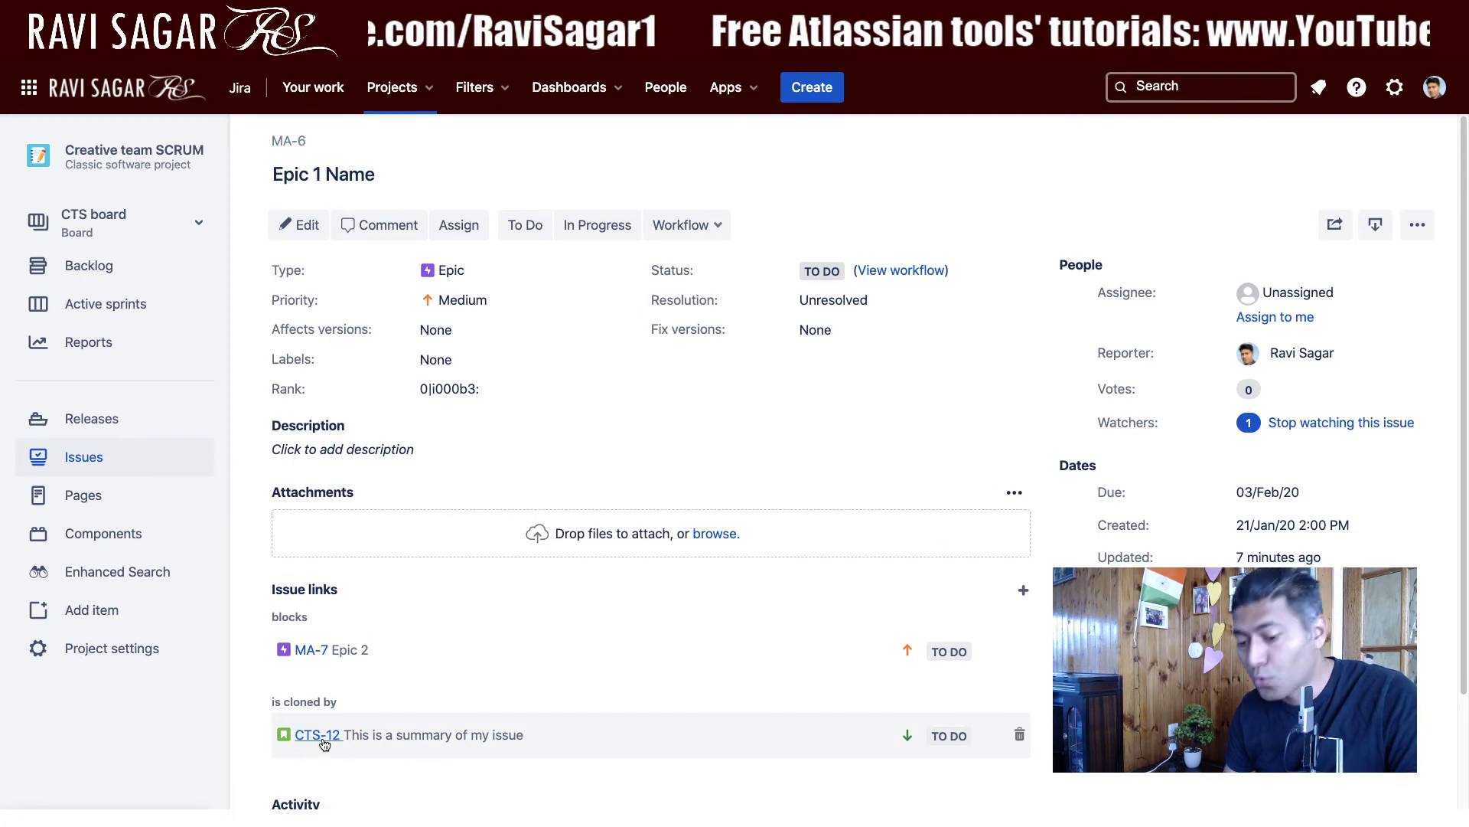
click(322, 741)
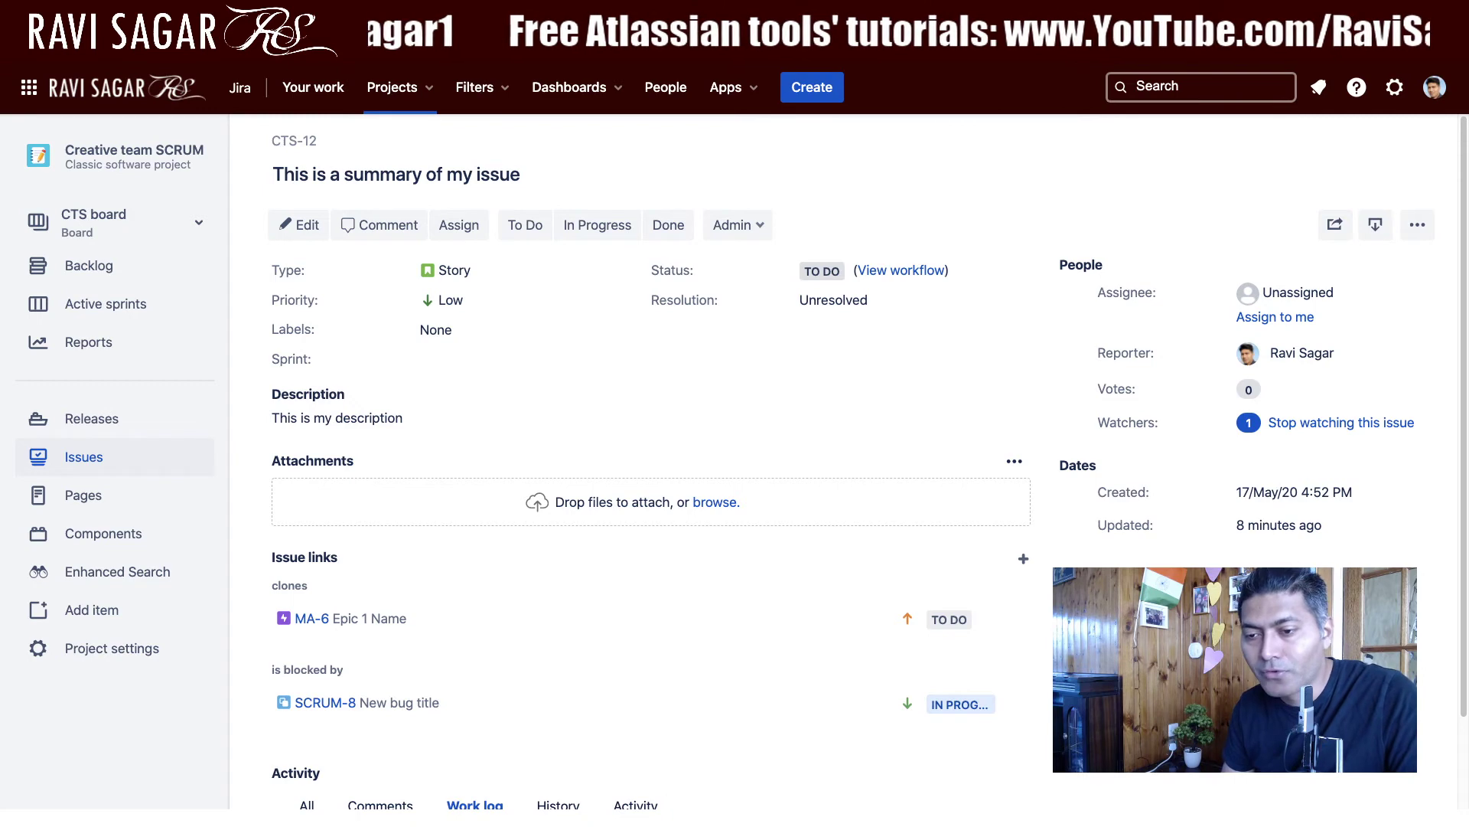
Back in the API tester, review the link's type and its inward and outward issues, highlighting the outward issue's key
key(ctrl+Tab)
scroll(772, 472, down, 1)
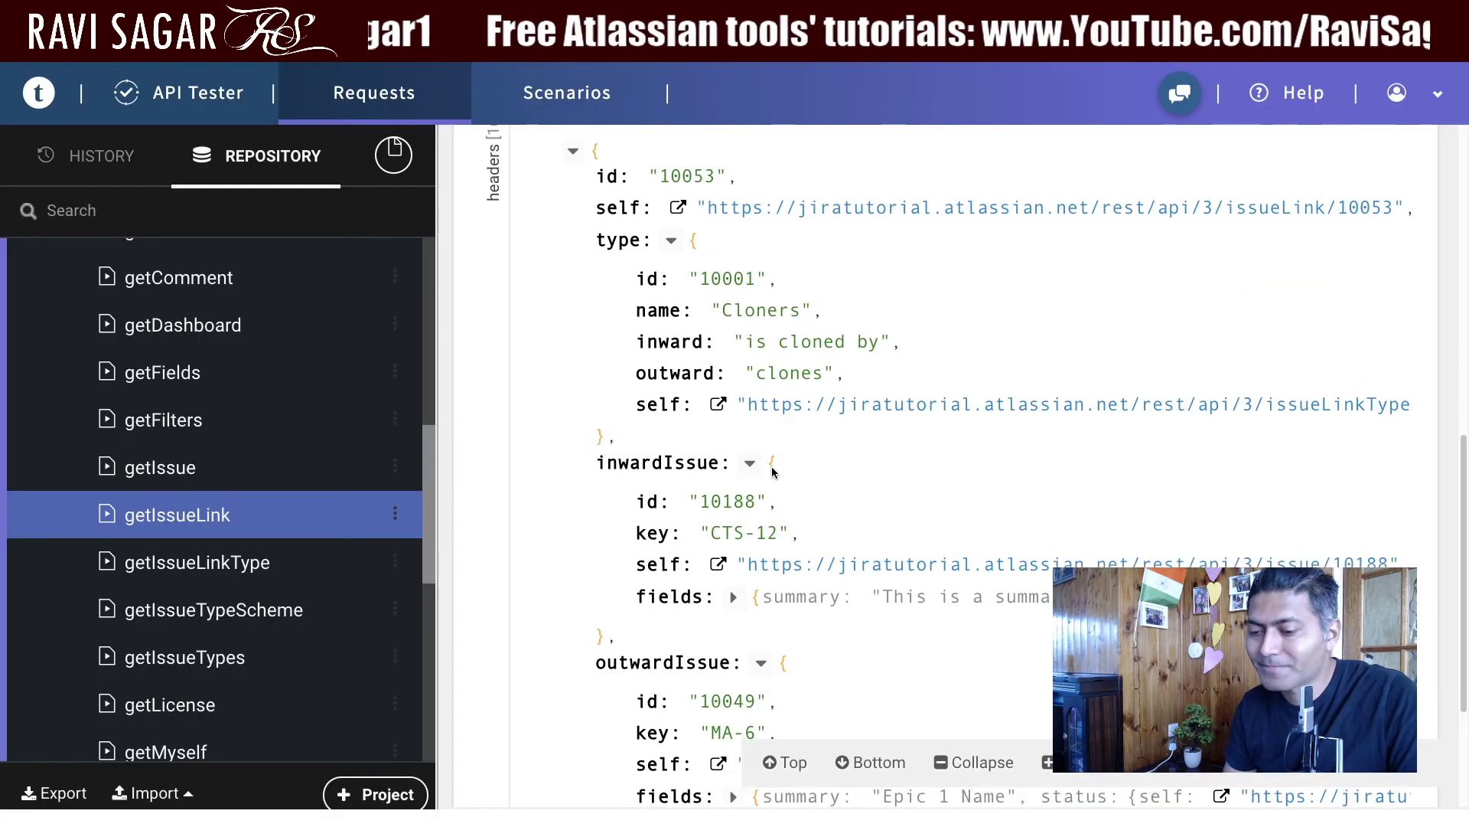
scroll(854, 494, down, 1)
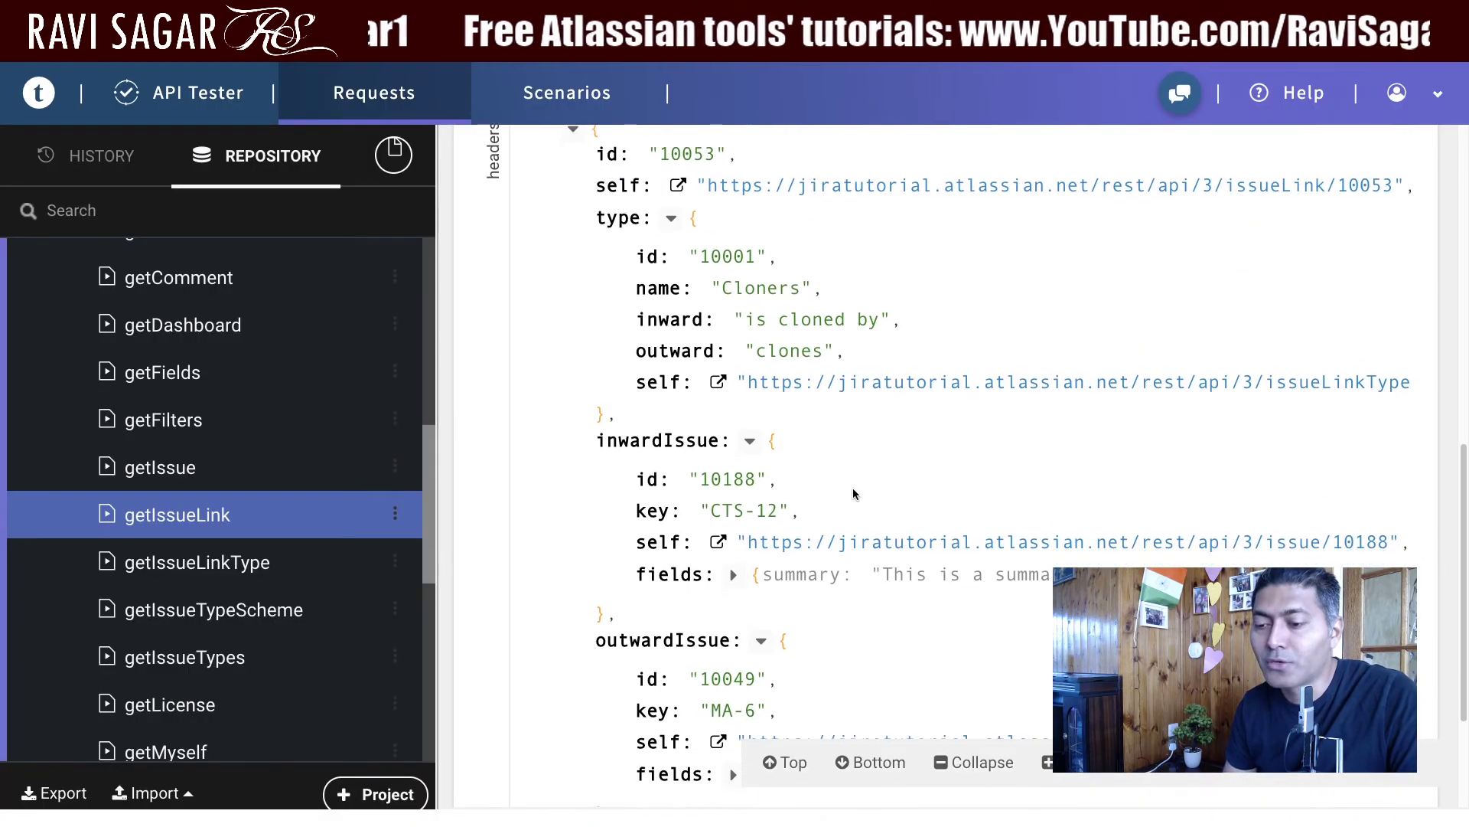
scroll(855, 494, down, 3)
scroll(854, 493, up, 8)
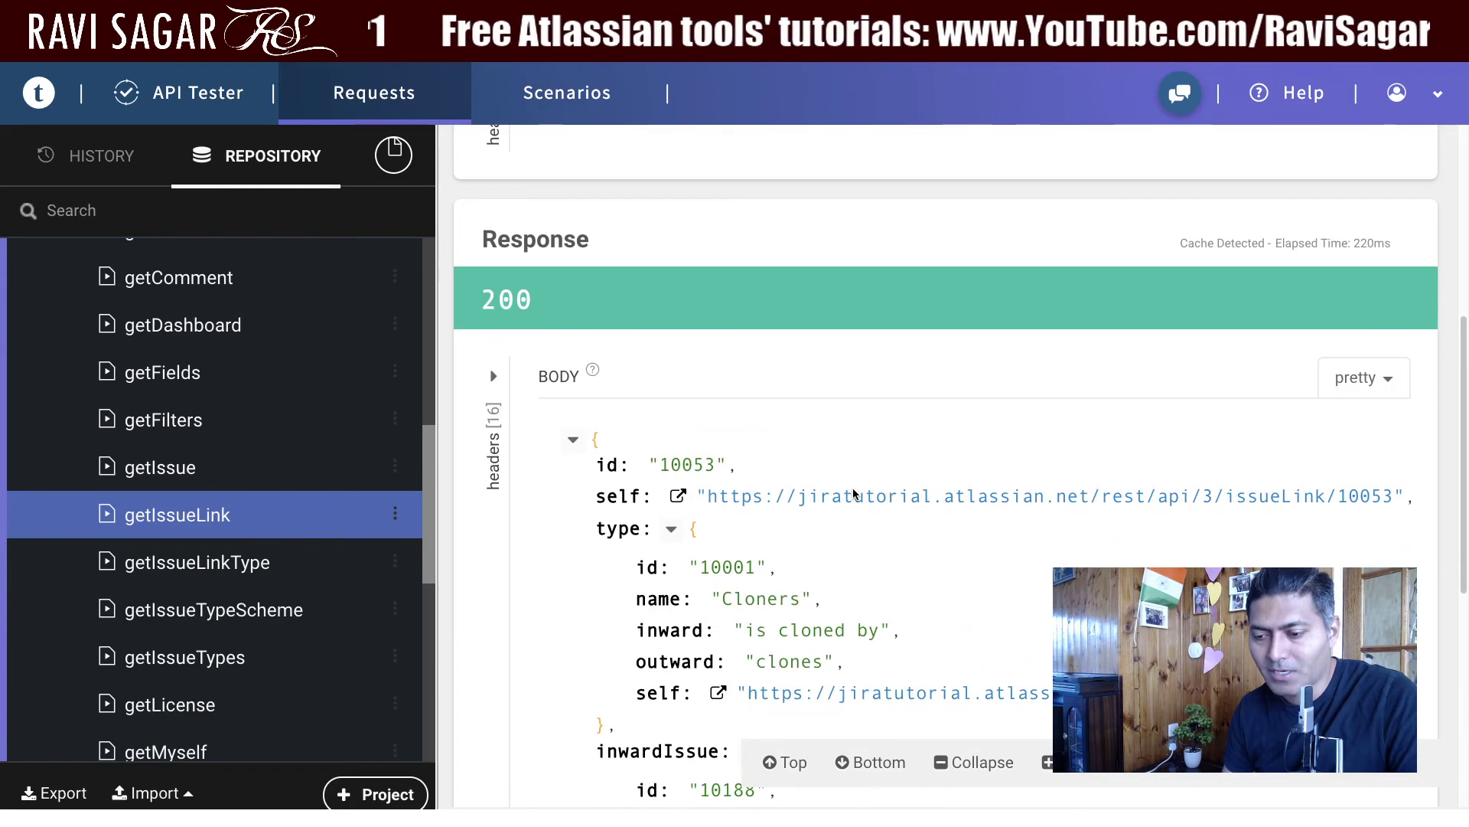
scroll(854, 494, down, 3)
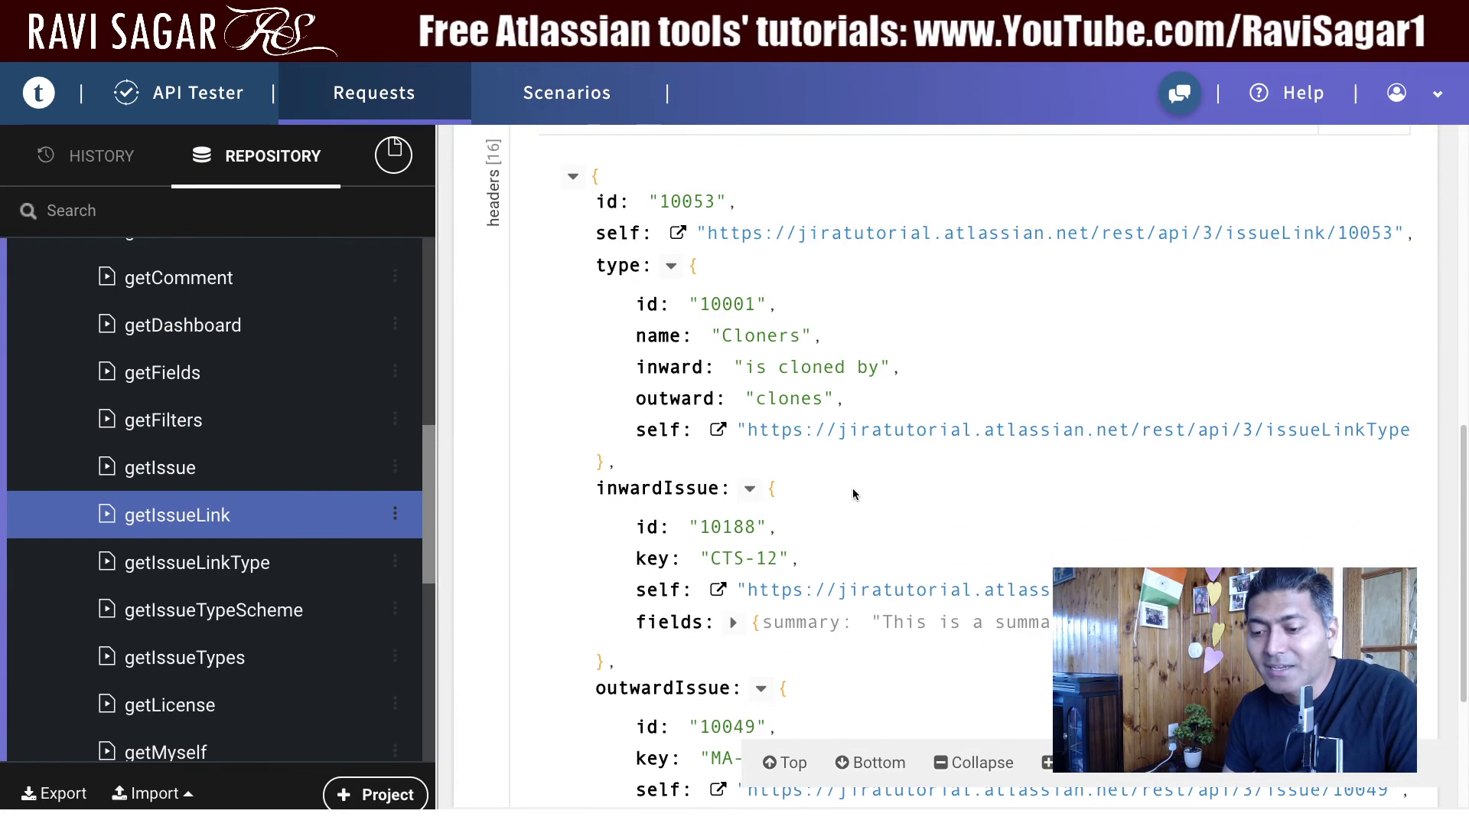
scroll(858, 502, down, 1)
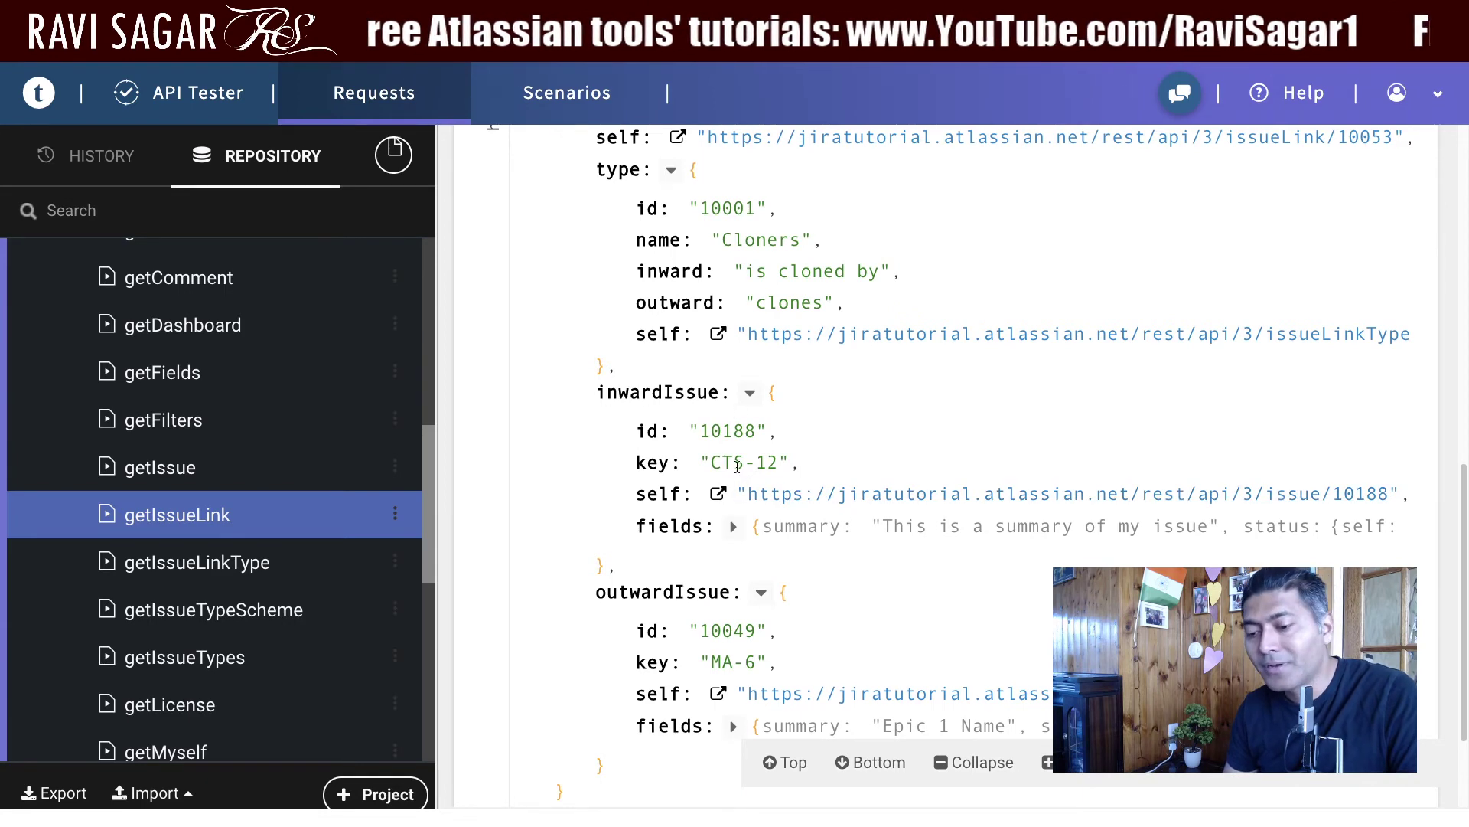
scroll(778, 589, down, 1)
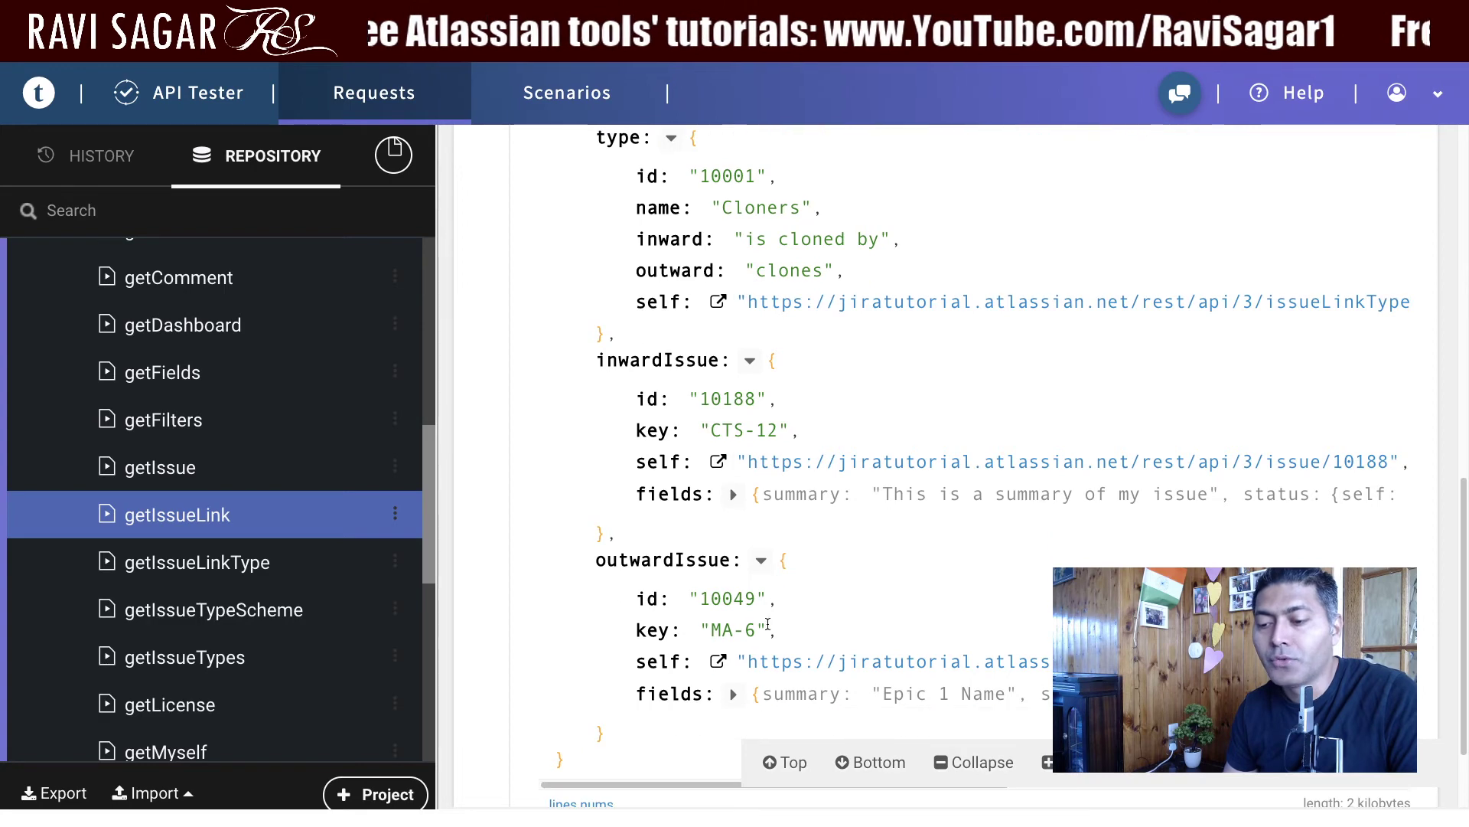
drag(777, 629, 711, 630)
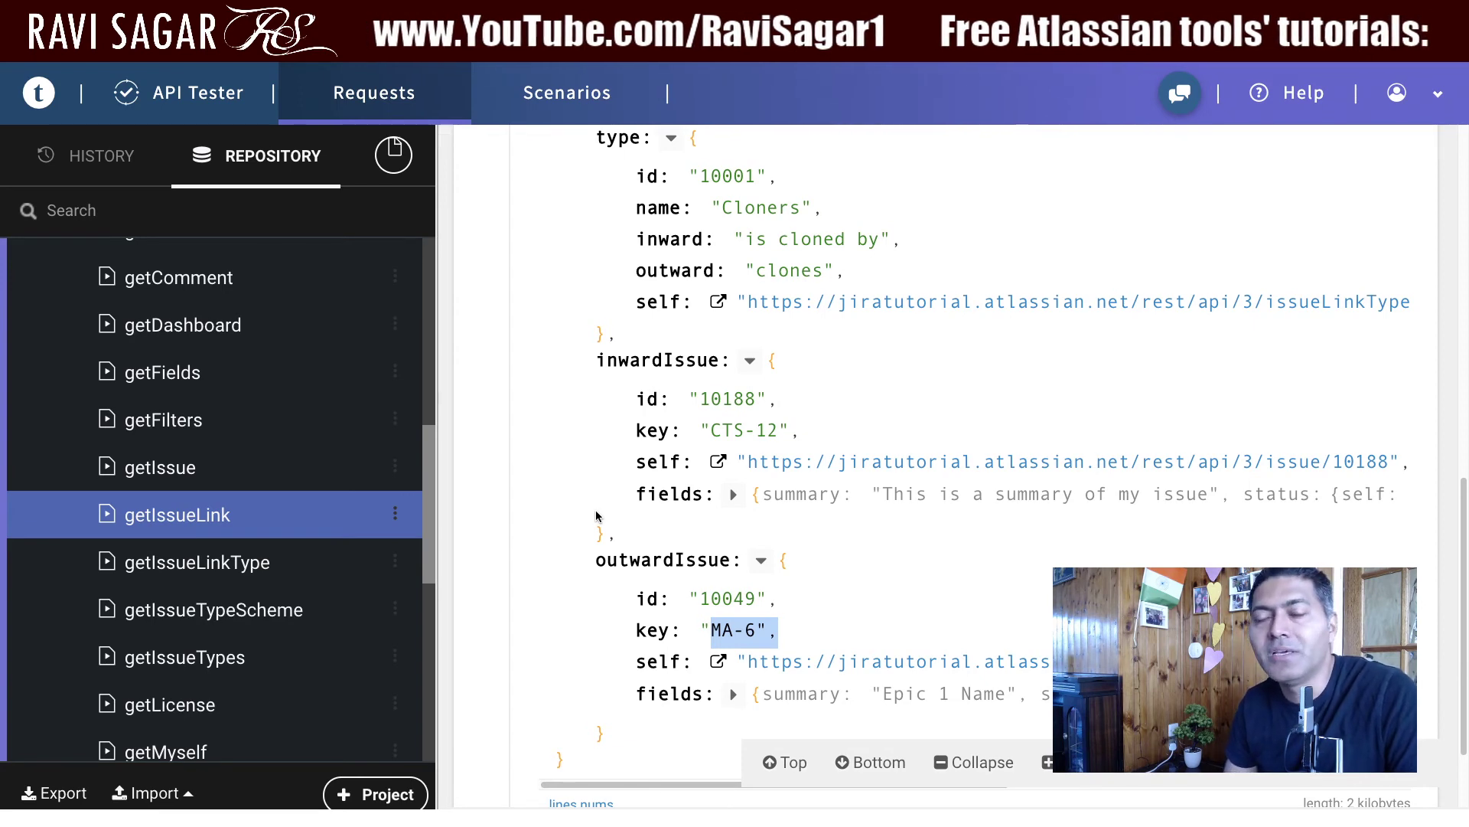
Look through the saved requests of the jiraRest project in the repository
scroll(604, 523, up, 8)
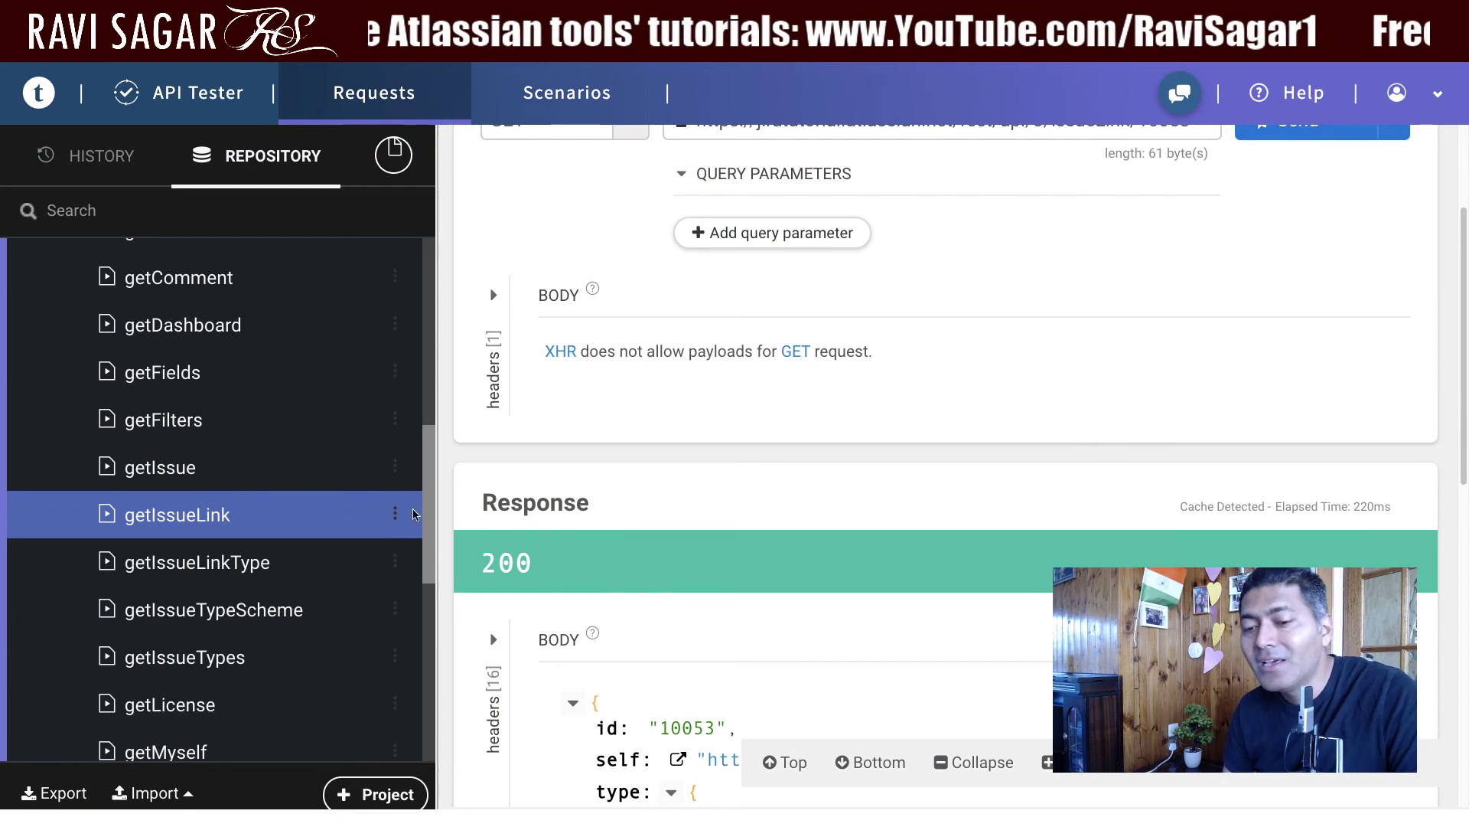
scroll(237, 482, up, 8)
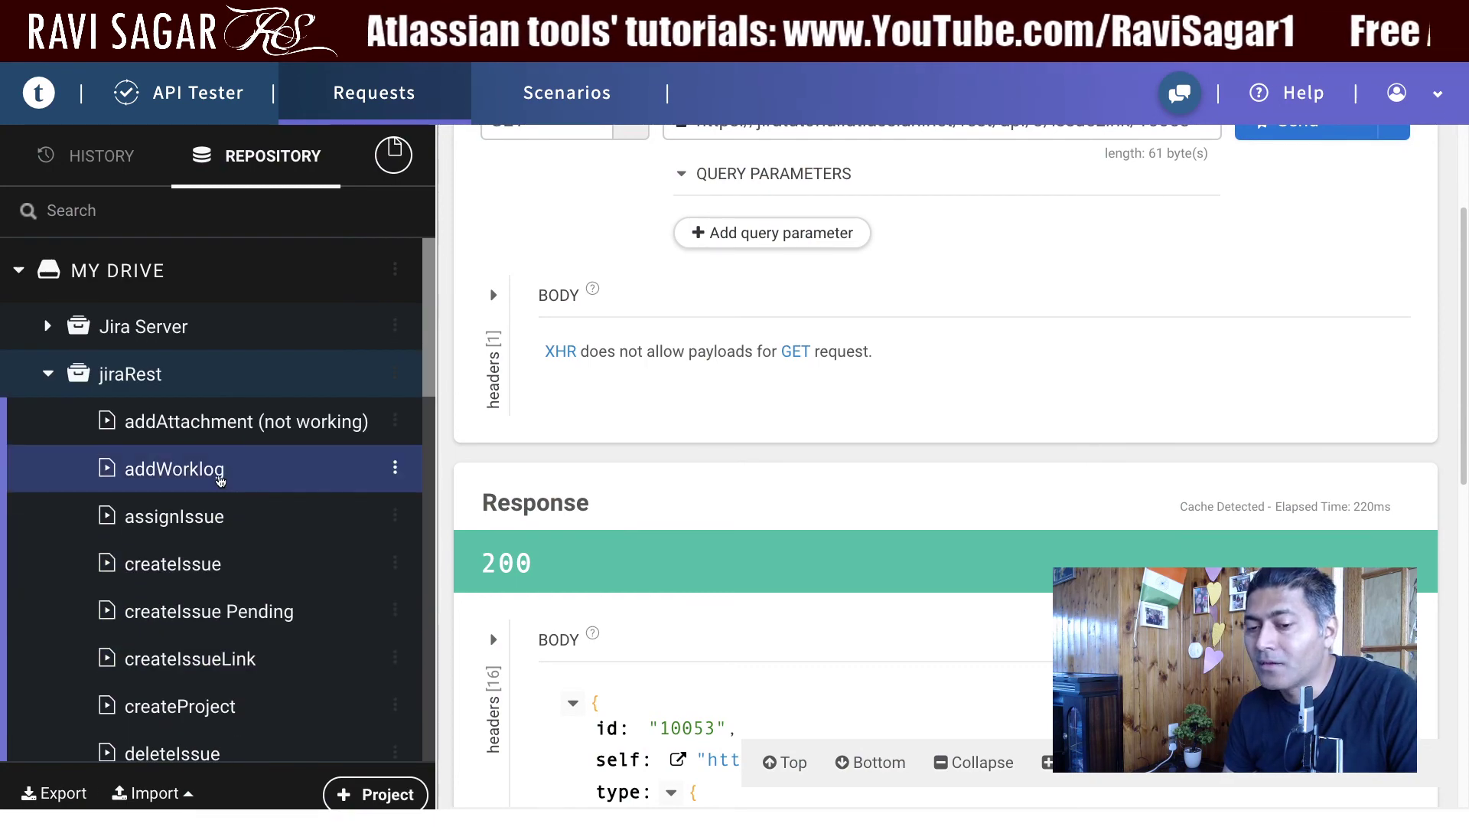
scroll(214, 421, down, 1)
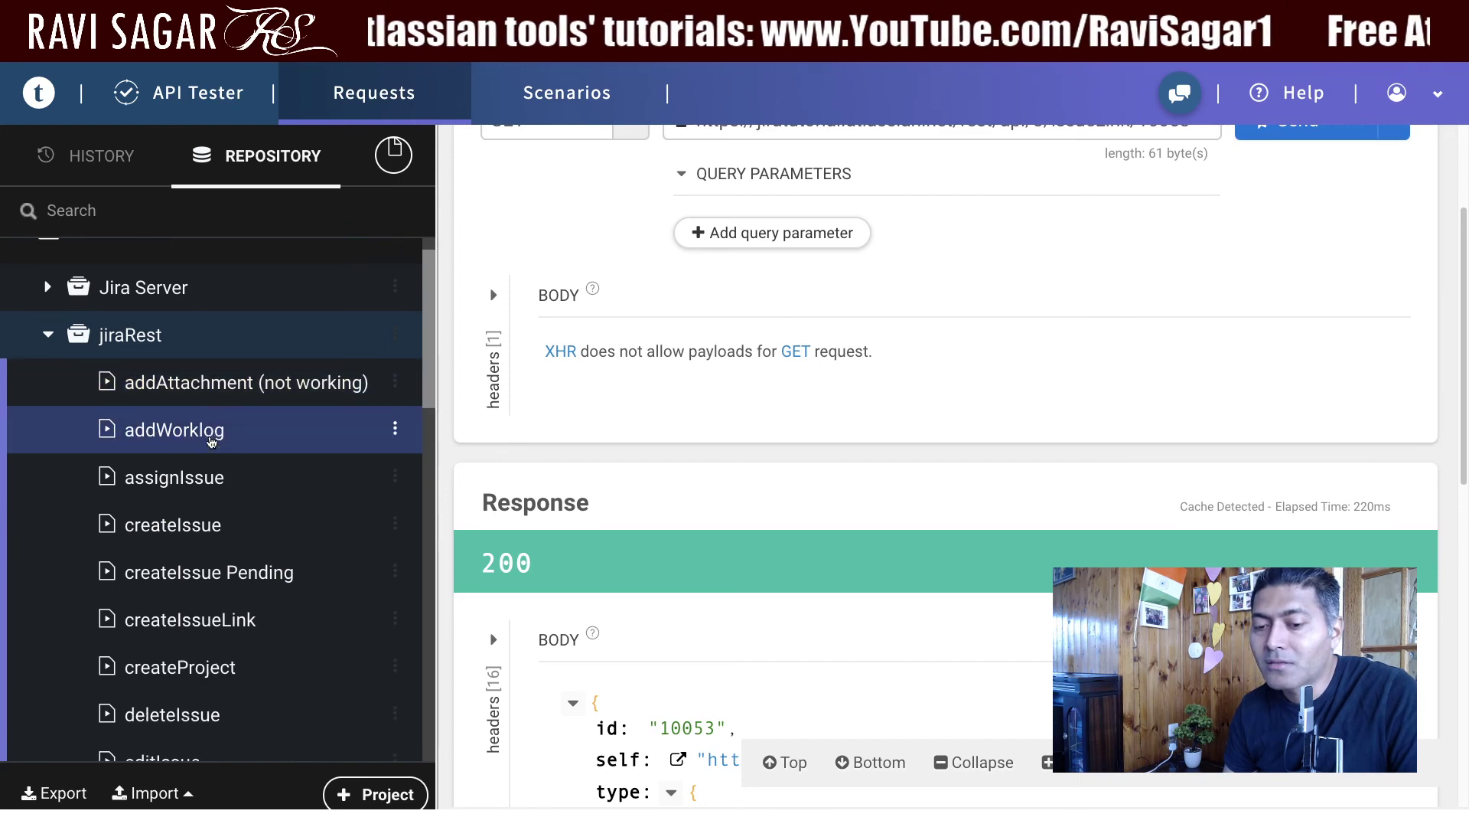
scroll(214, 444, down, 8)
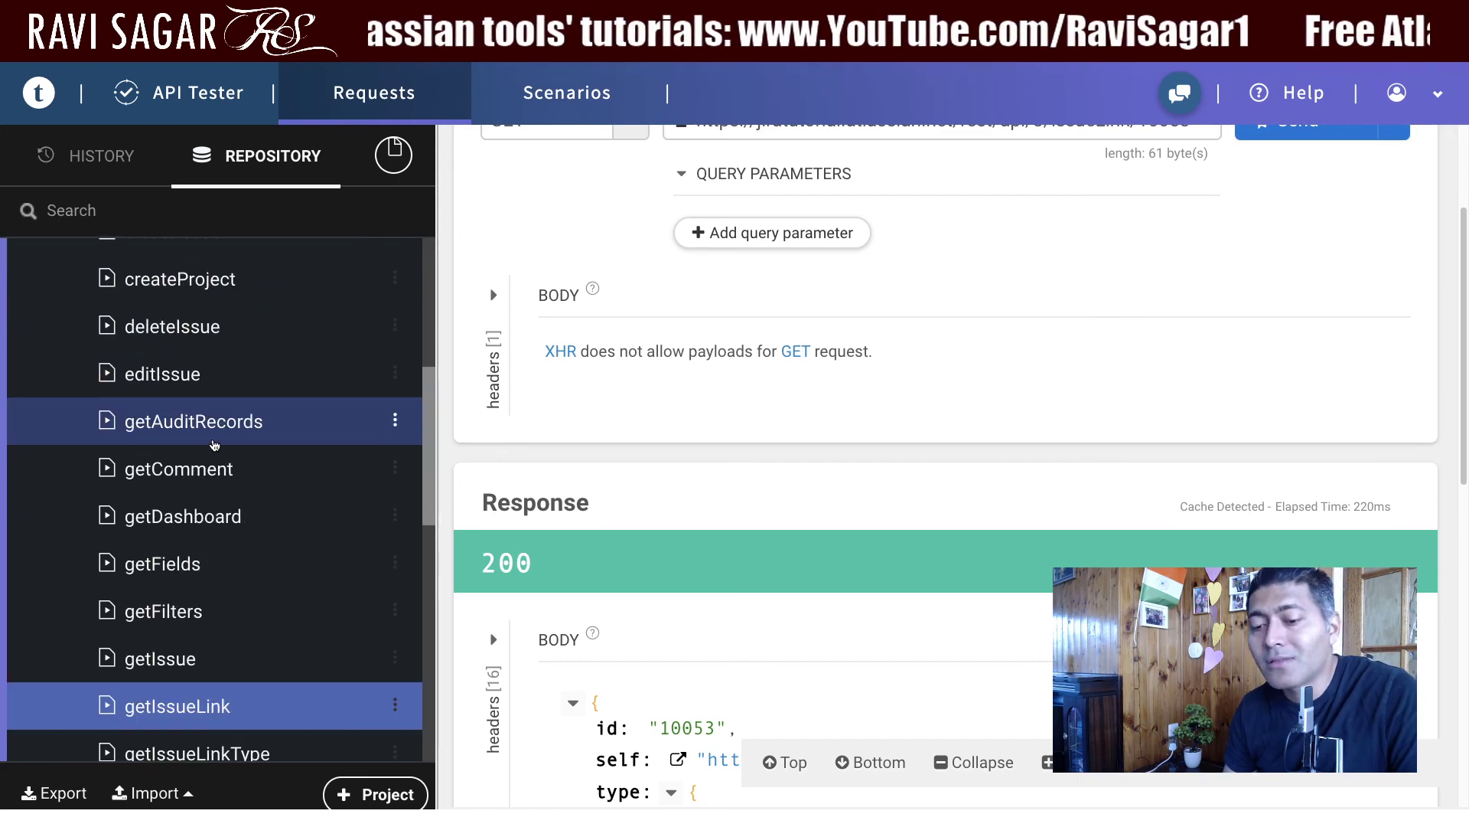
scroll(214, 444, down, 8)
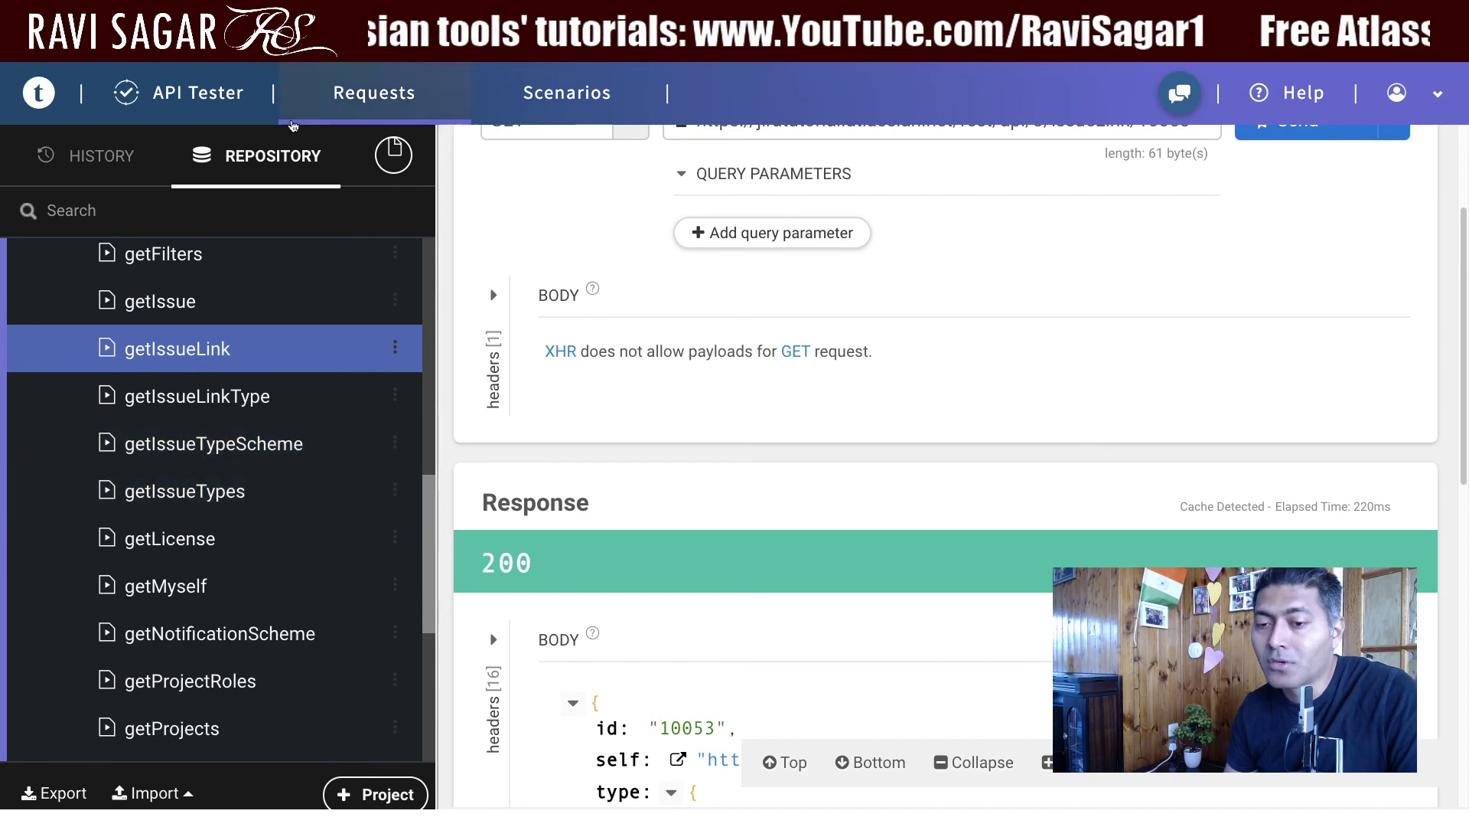
Switch to the REST API documentation, view the Get issue link example response, and return to the getIssueLink request in the API tester
key(ctrl+Tab)
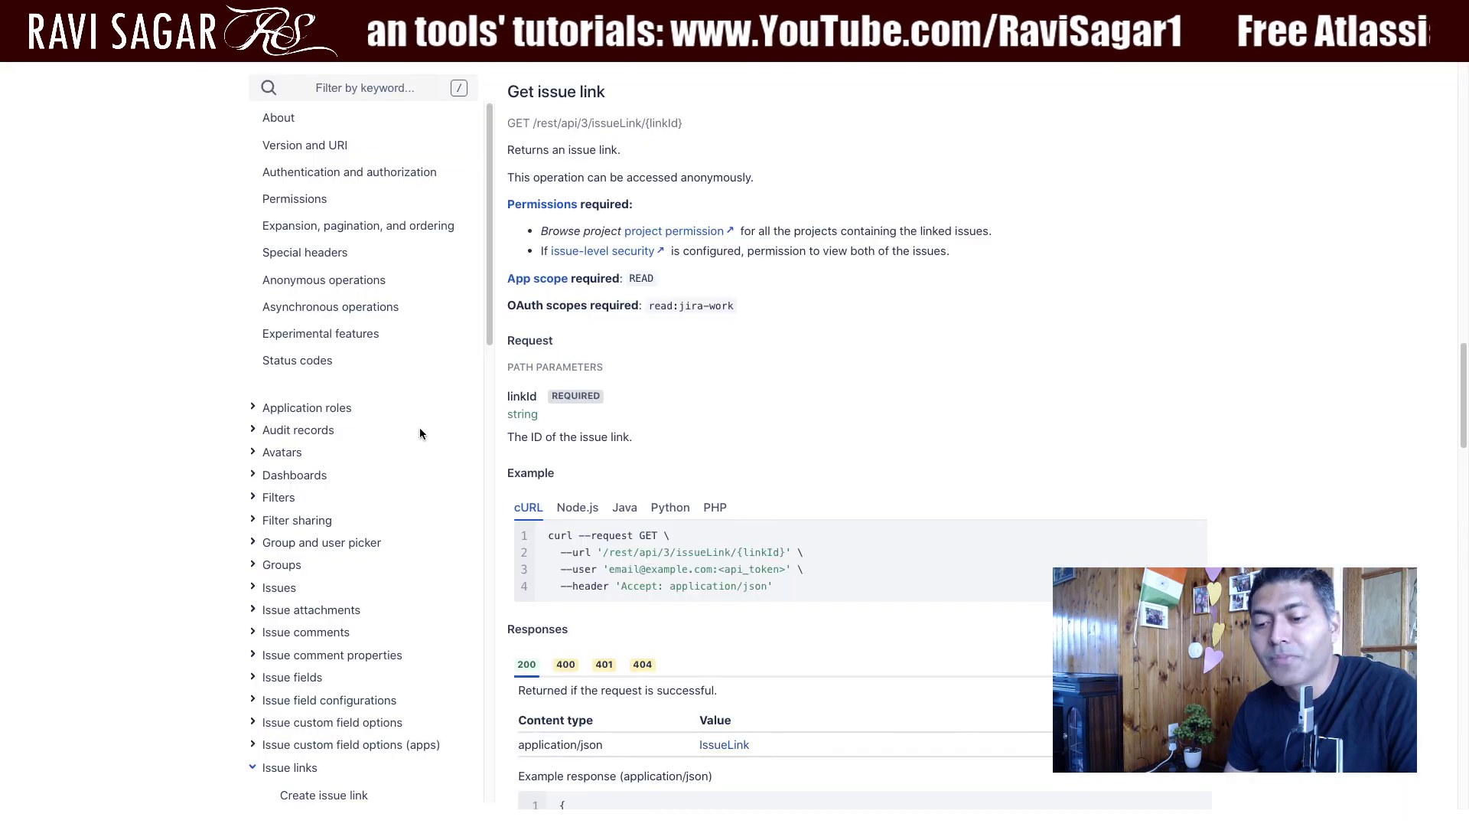
scroll(401, 407, down, 5)
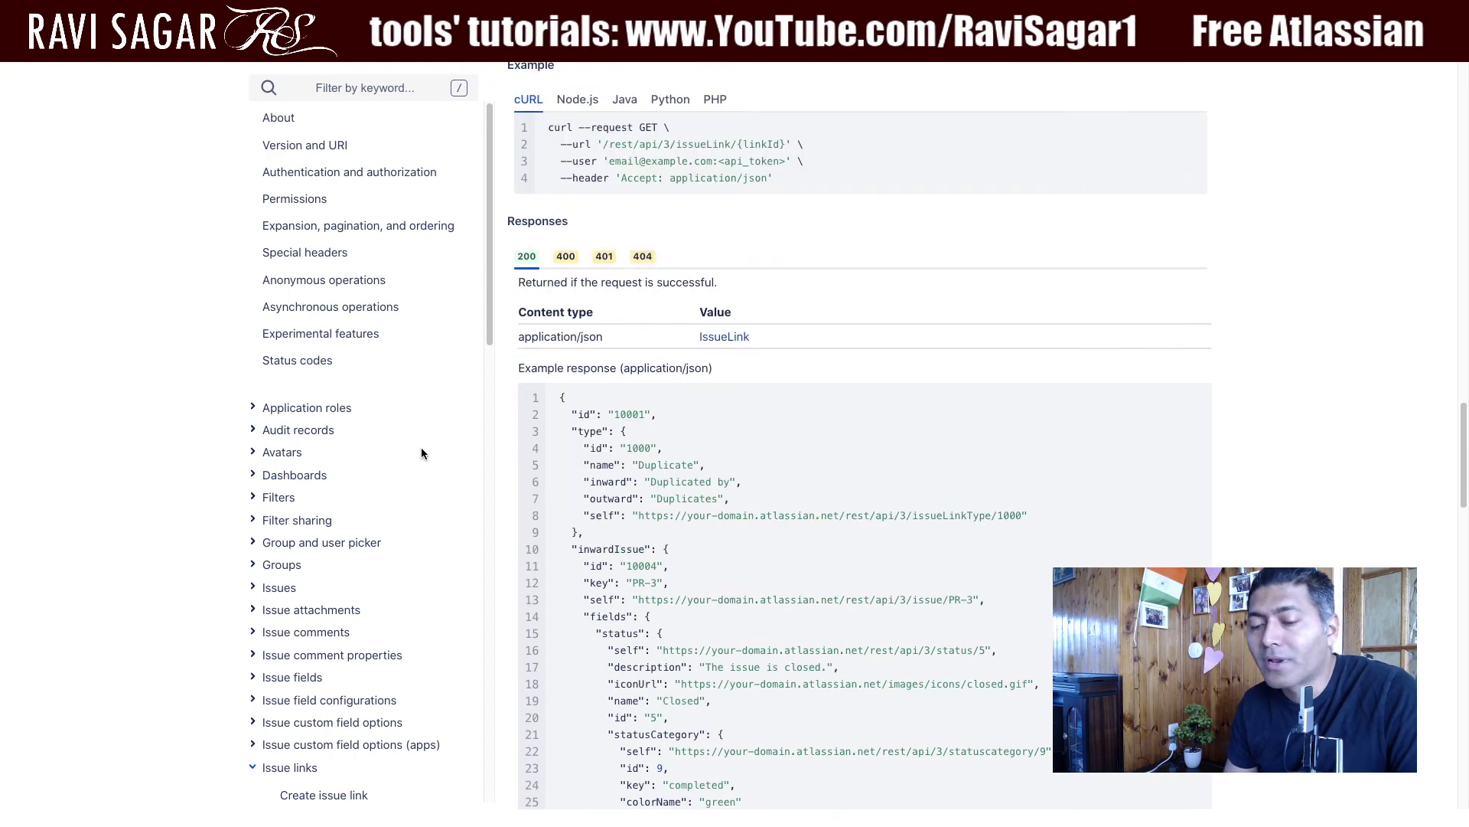
key(ctrl+Tab)
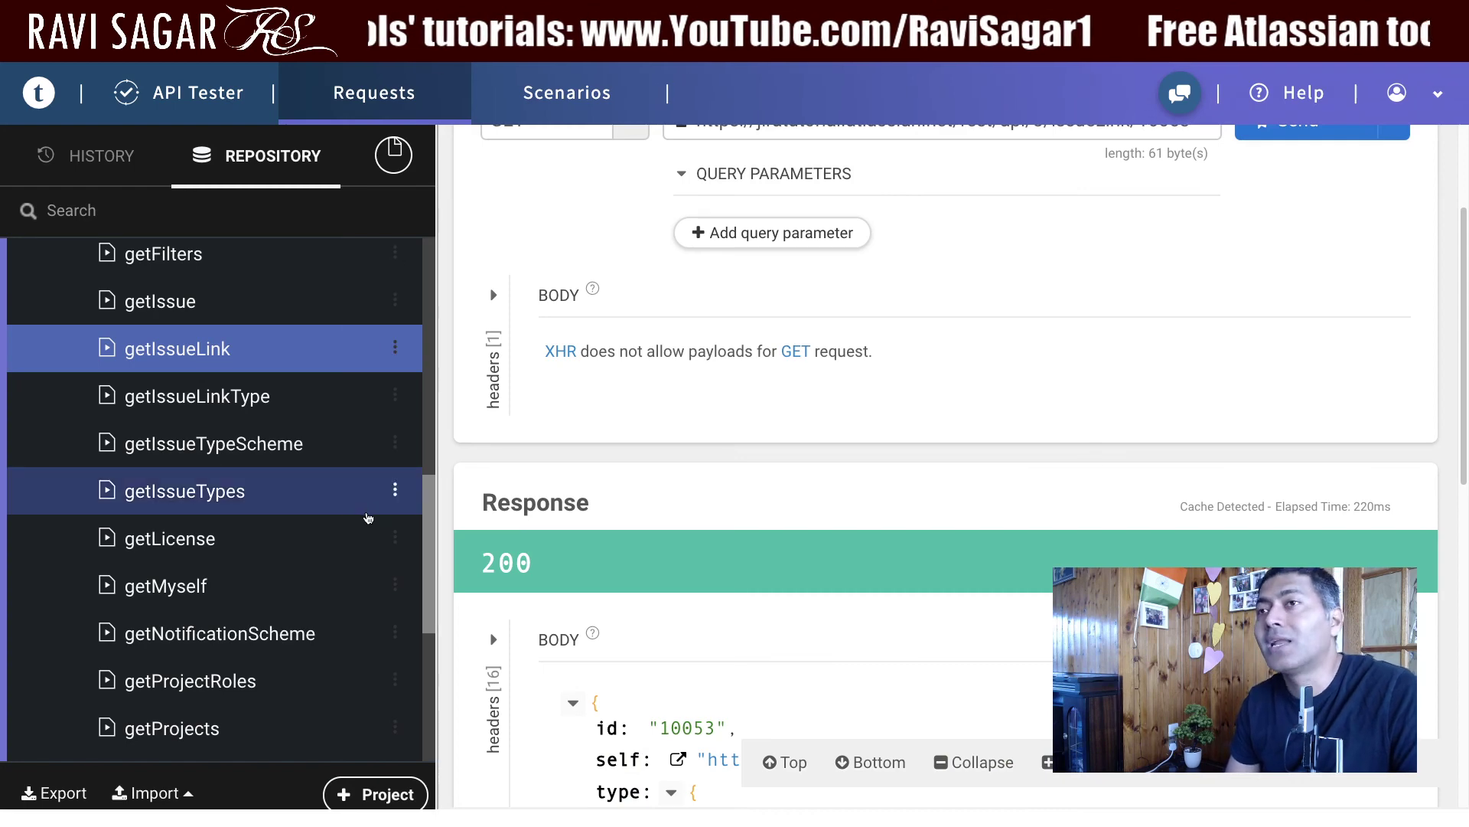
scroll(356, 604, up, 5)
scroll(924, 475, up, 3)
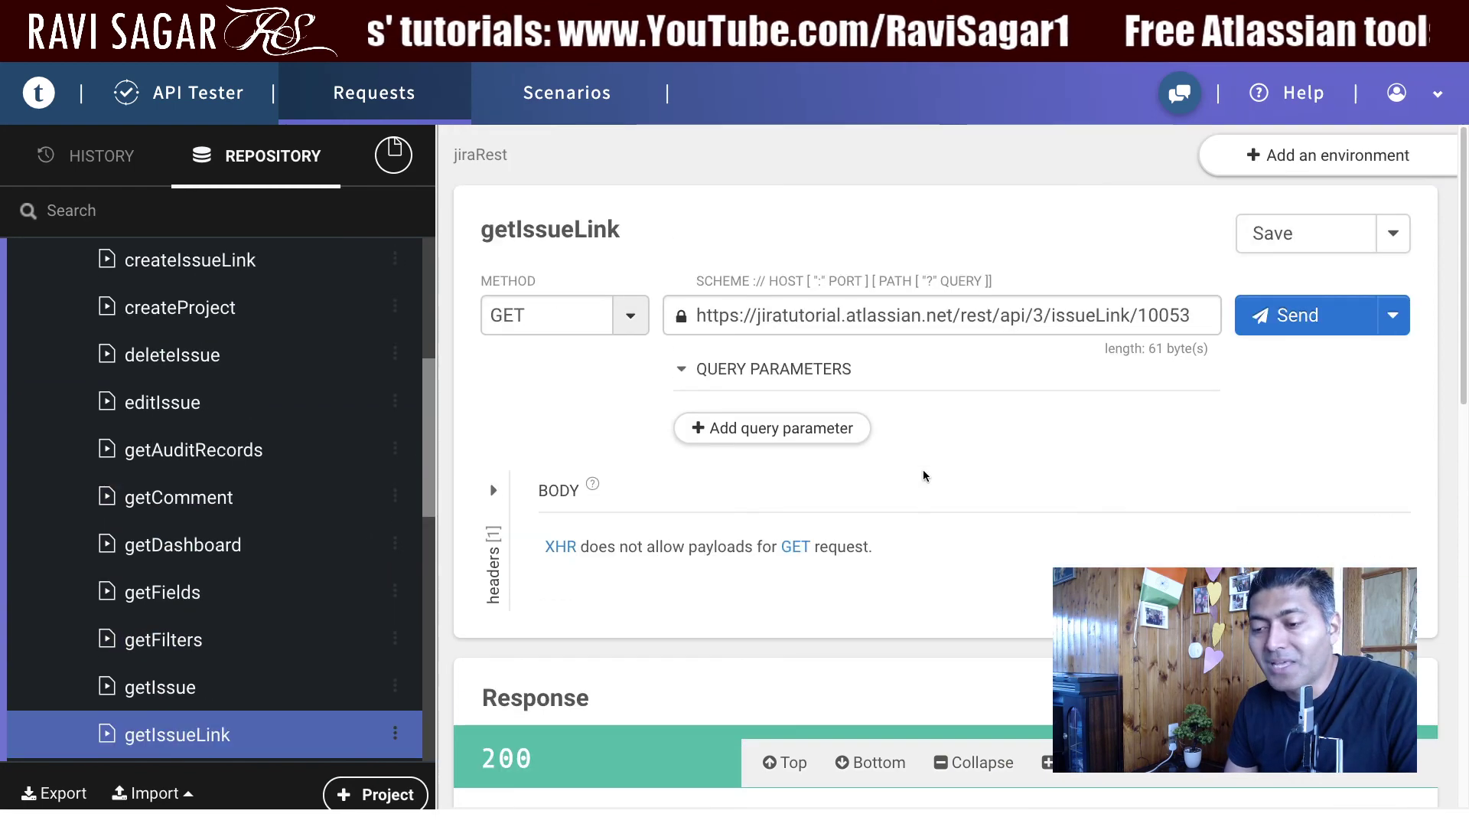